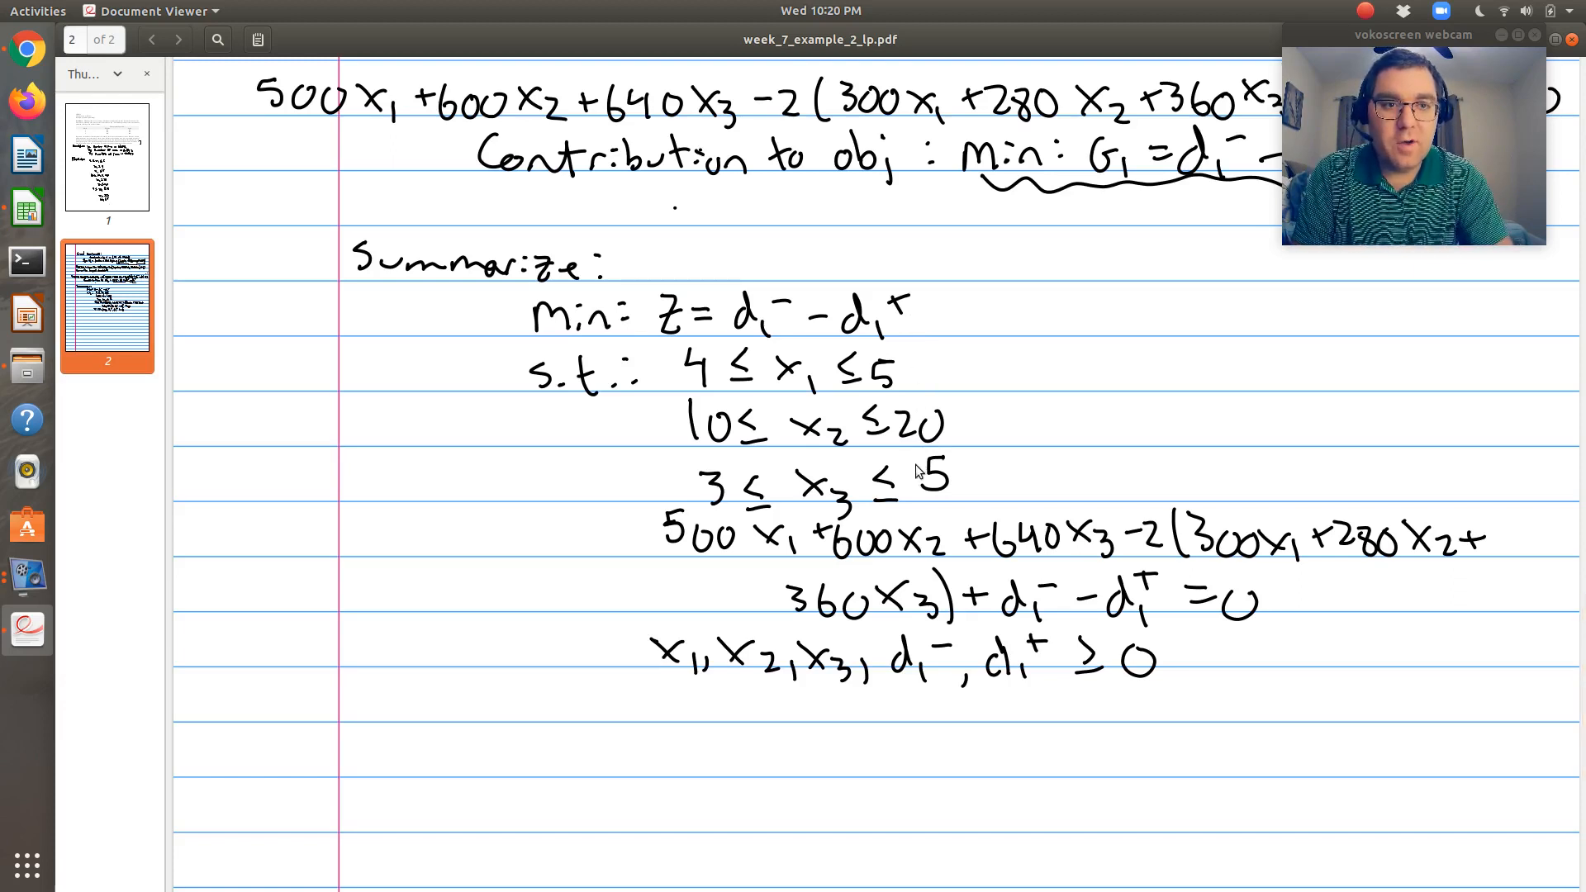
Switch to the LibreOffice Calc spreadsheet and enter the heading "xi" in cell D2.
{"action": "key", "text": "alt+Tab"}
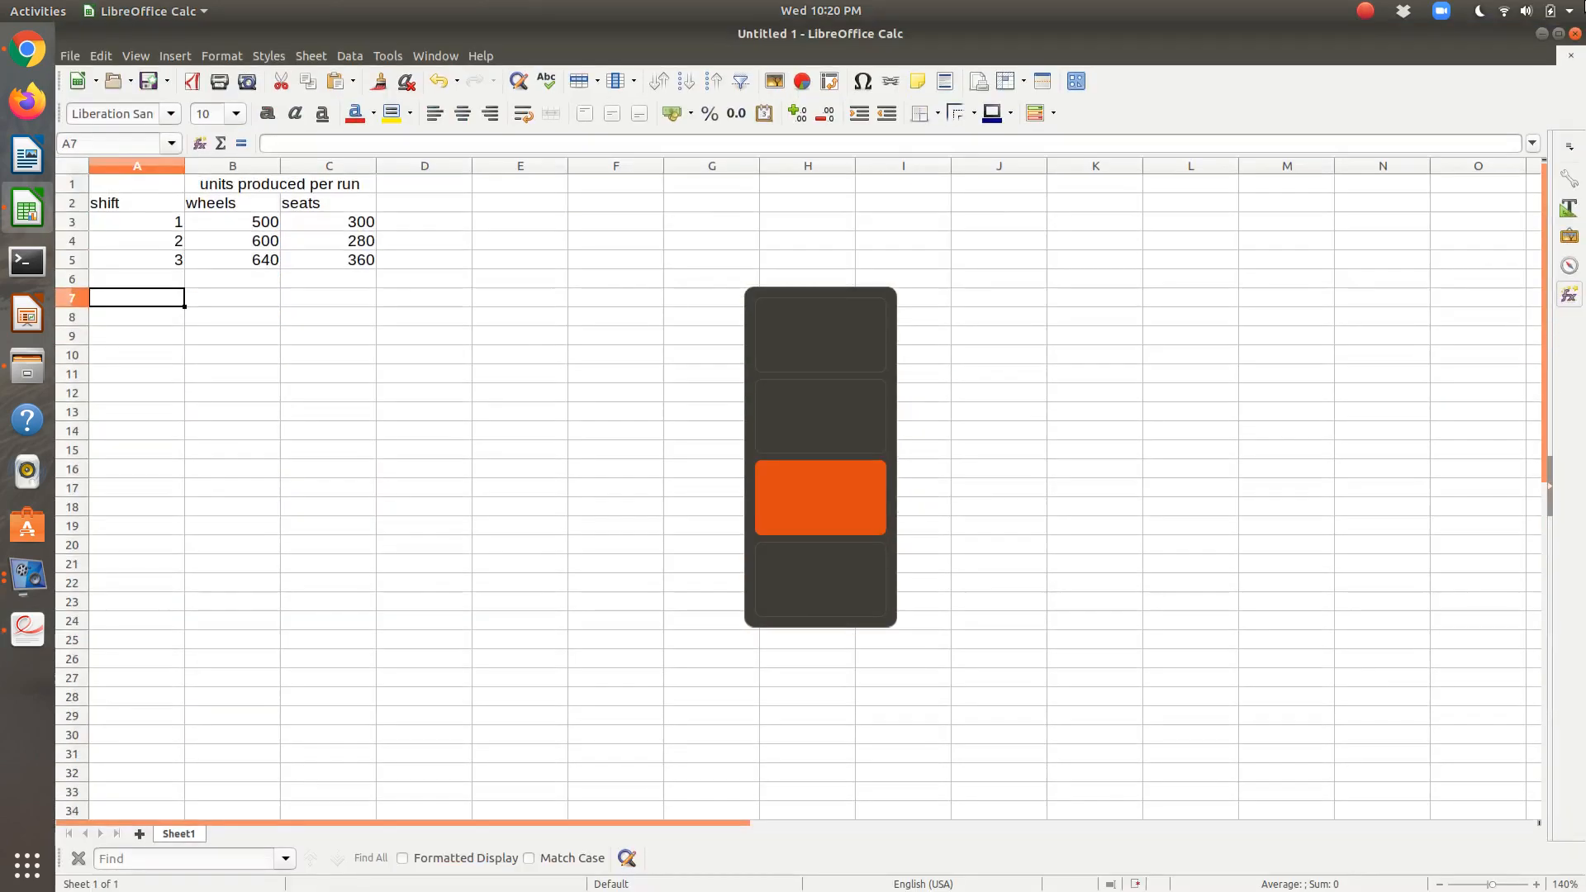
{"action": "key", "text": "Up"}
{"action": "key", "text": "Up"}
{"action": "key", "text": "Up"}
{"action": "key", "text": "Up"}
{"action": "key", "text": "Up"}
{"action": "key", "text": "Up"}
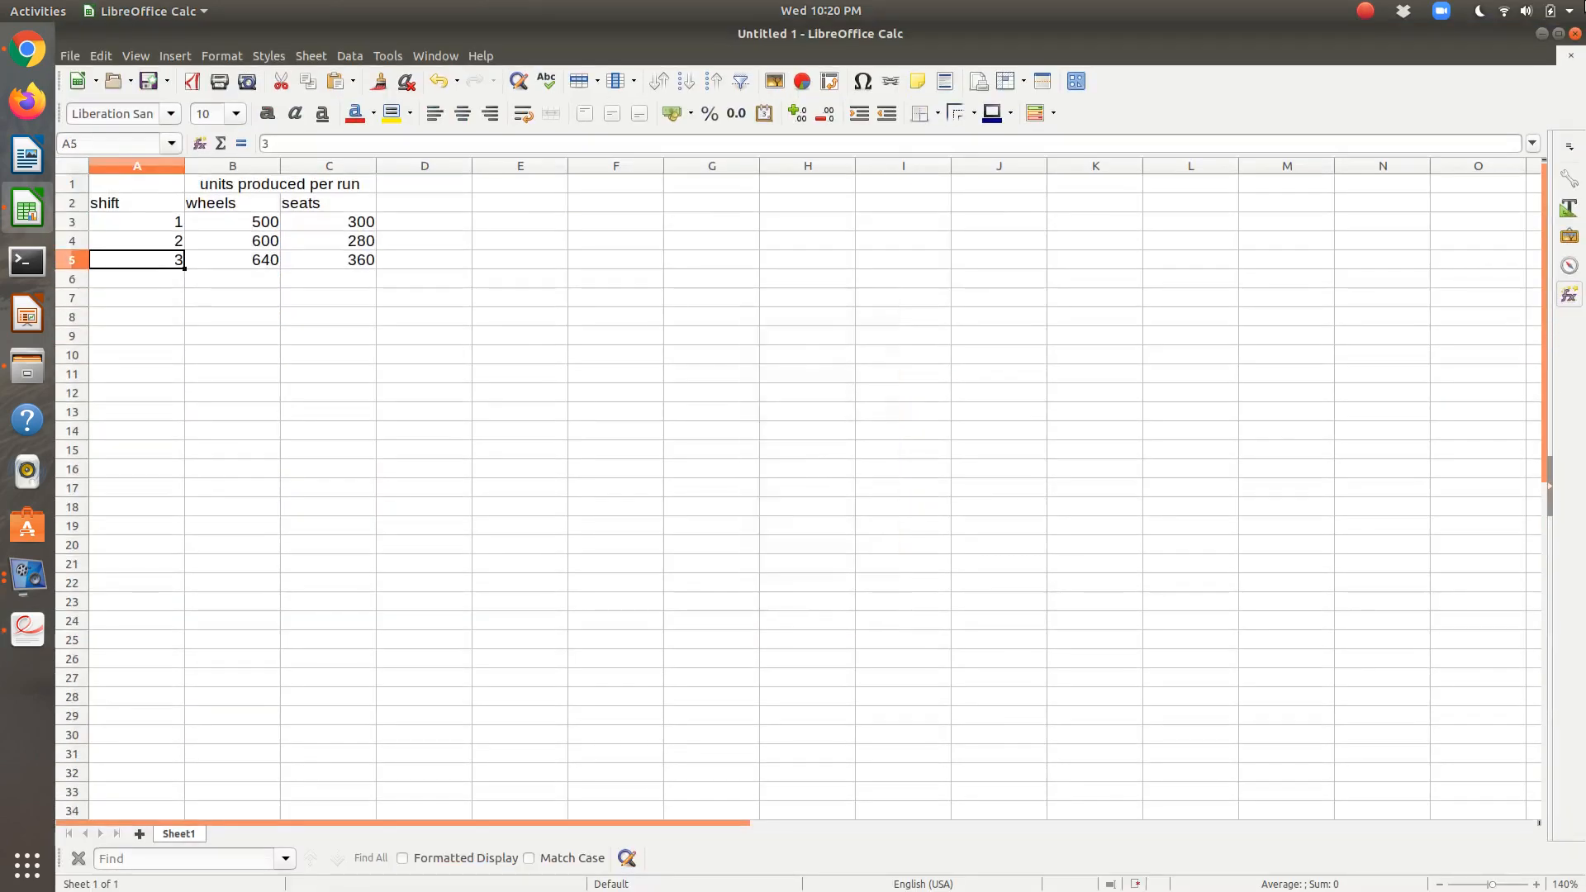
{"action": "key", "text": "Down"}
{"action": "key", "text": "Down"}
{"action": "key", "text": "Down"}
{"action": "key", "text": "Down"}
{"action": "key", "text": "Right"}
{"action": "key", "text": "Right"}
{"action": "key", "text": "Right"}
{"action": "key", "text": "Up"}
{"action": "key", "text": "Up"}
{"action": "key", "text": "Up"}
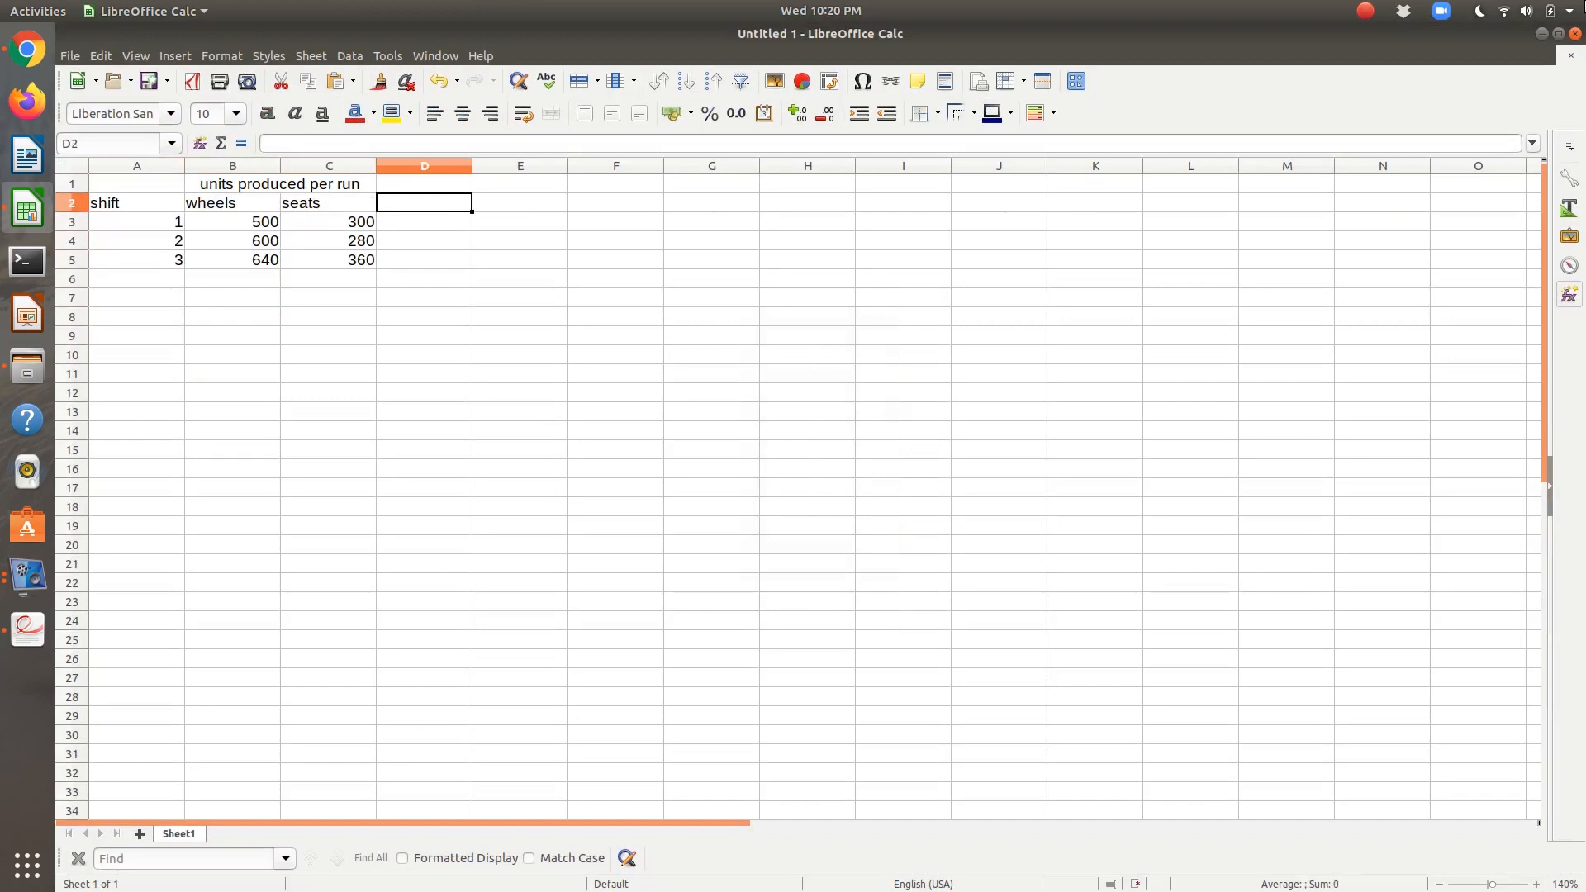
{"action": "type", "text": "xi"}
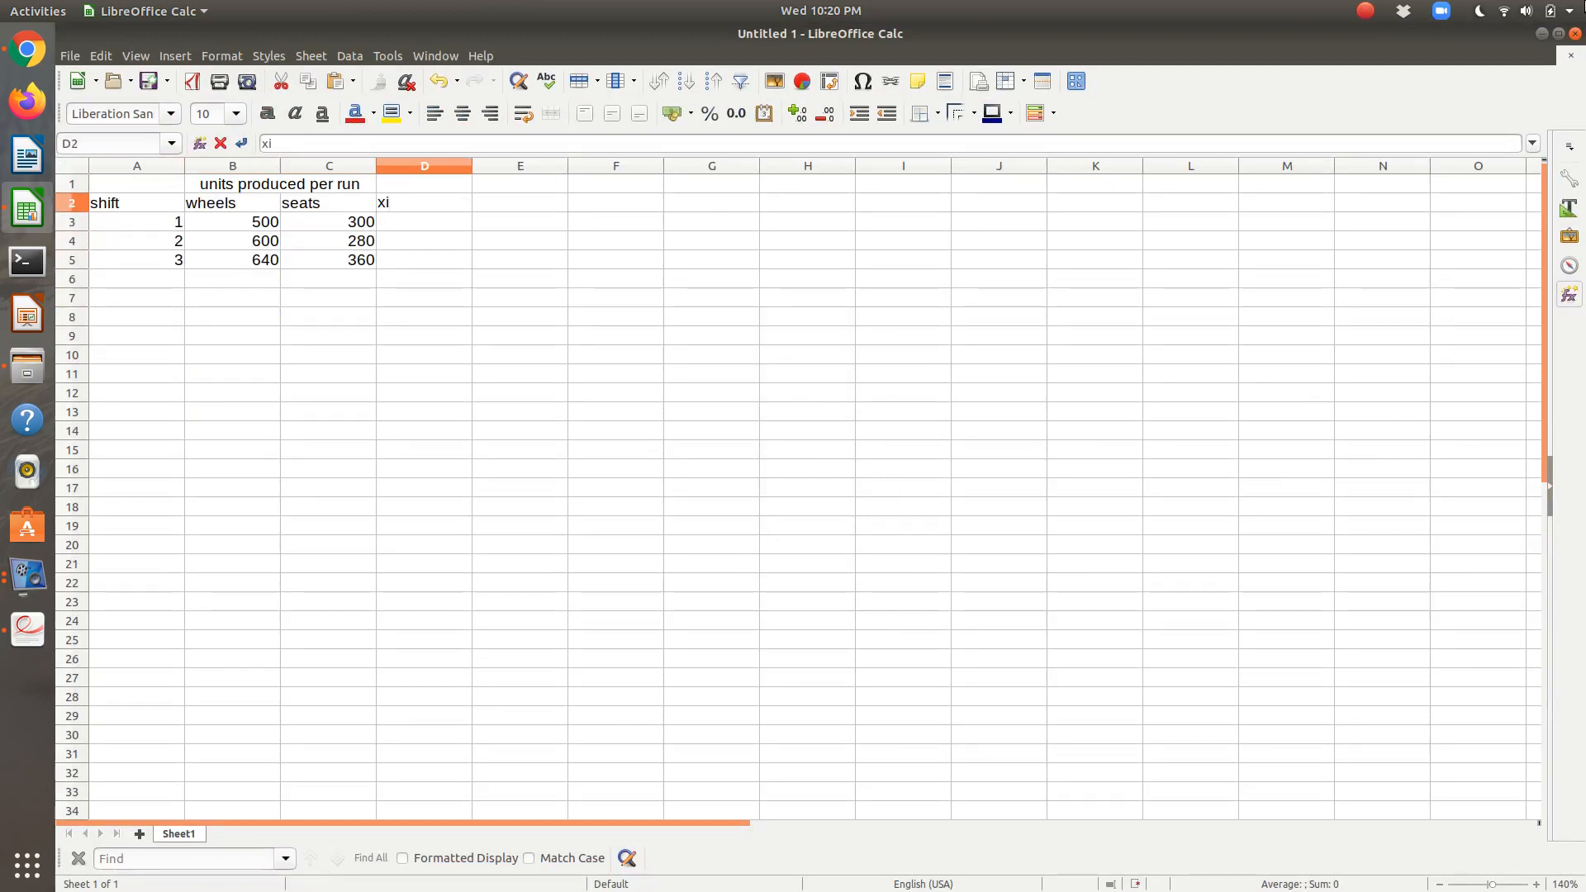
{"action": "key", "text": "Return"}
Enter the heading "# runs per shift" in cell D1 and fit column D's width to its content.
{"action": "key", "text": "Up"}
{"action": "key", "text": "Up"}
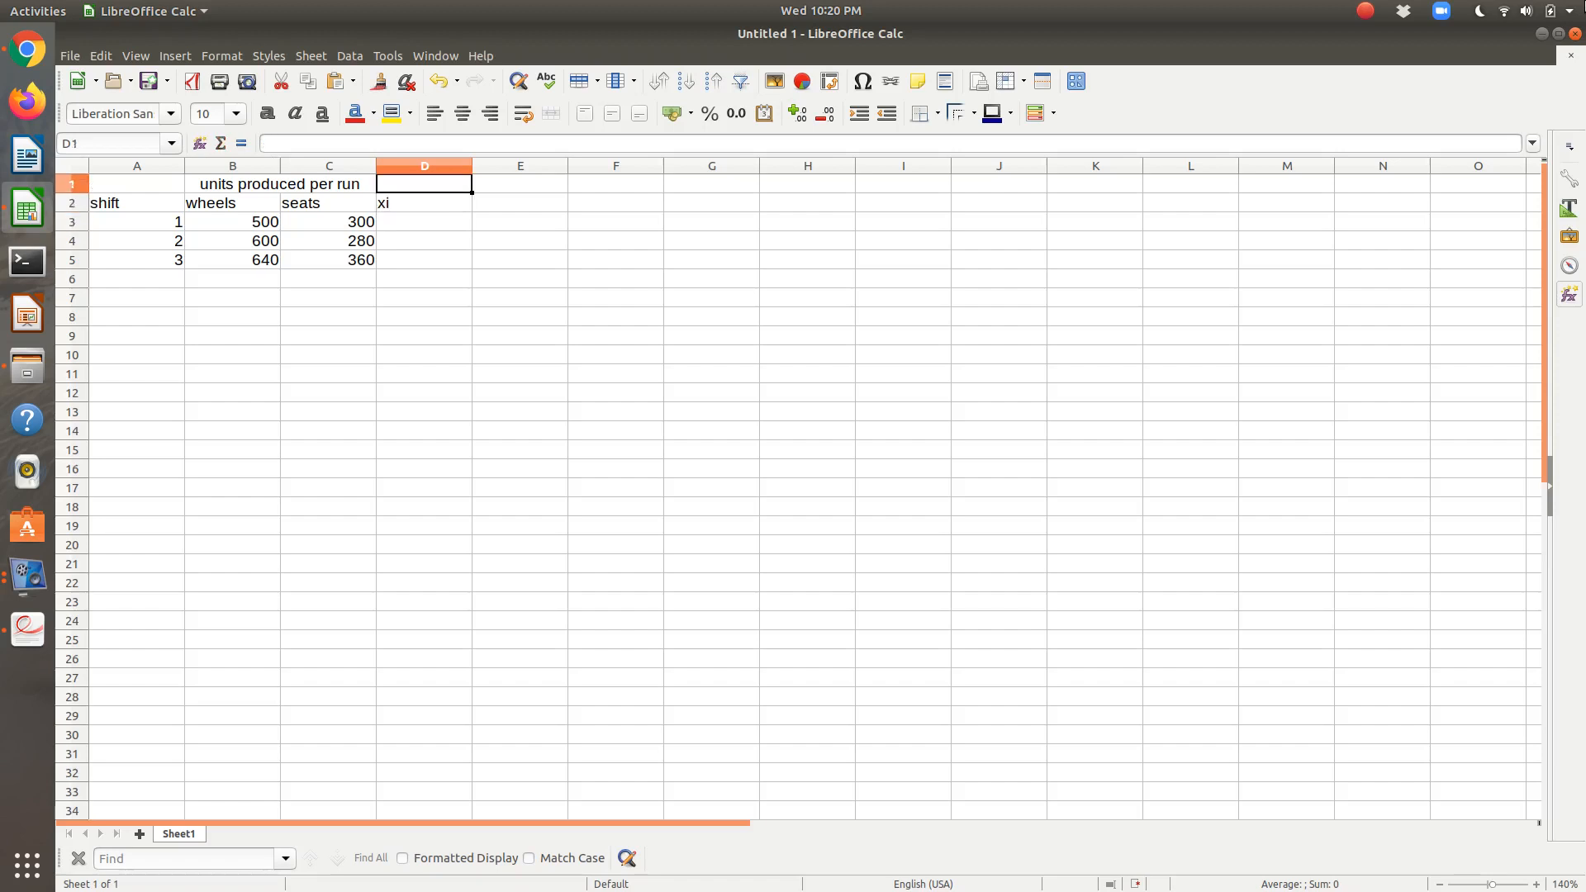
{"action": "type", "text": "# runs per "}
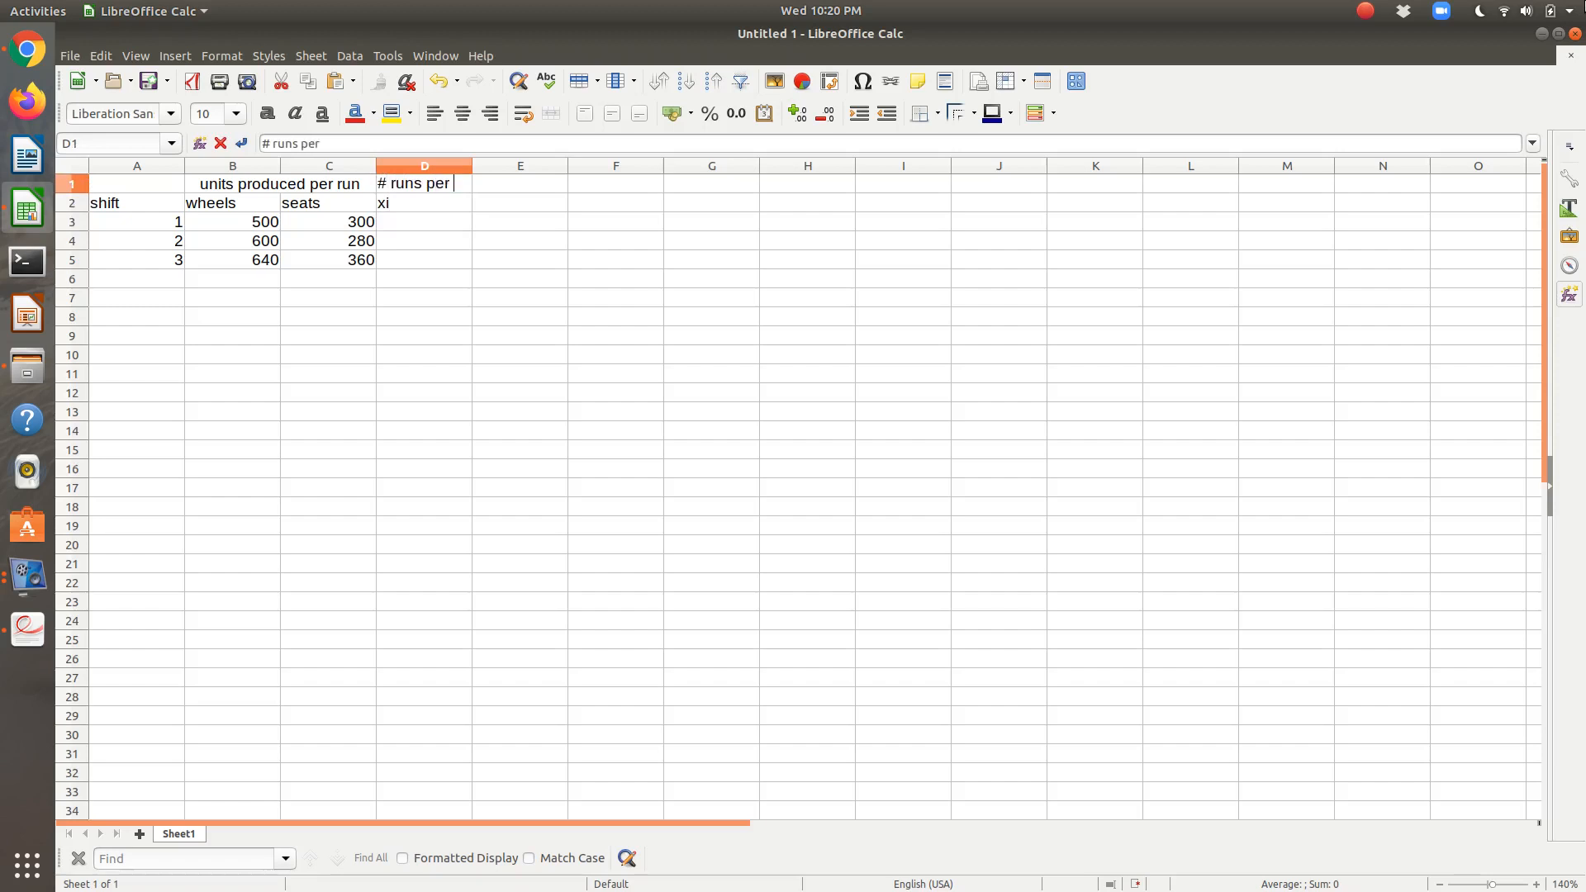
{"action": "type", "text": "shift"}
{"action": "key", "text": "Return"}
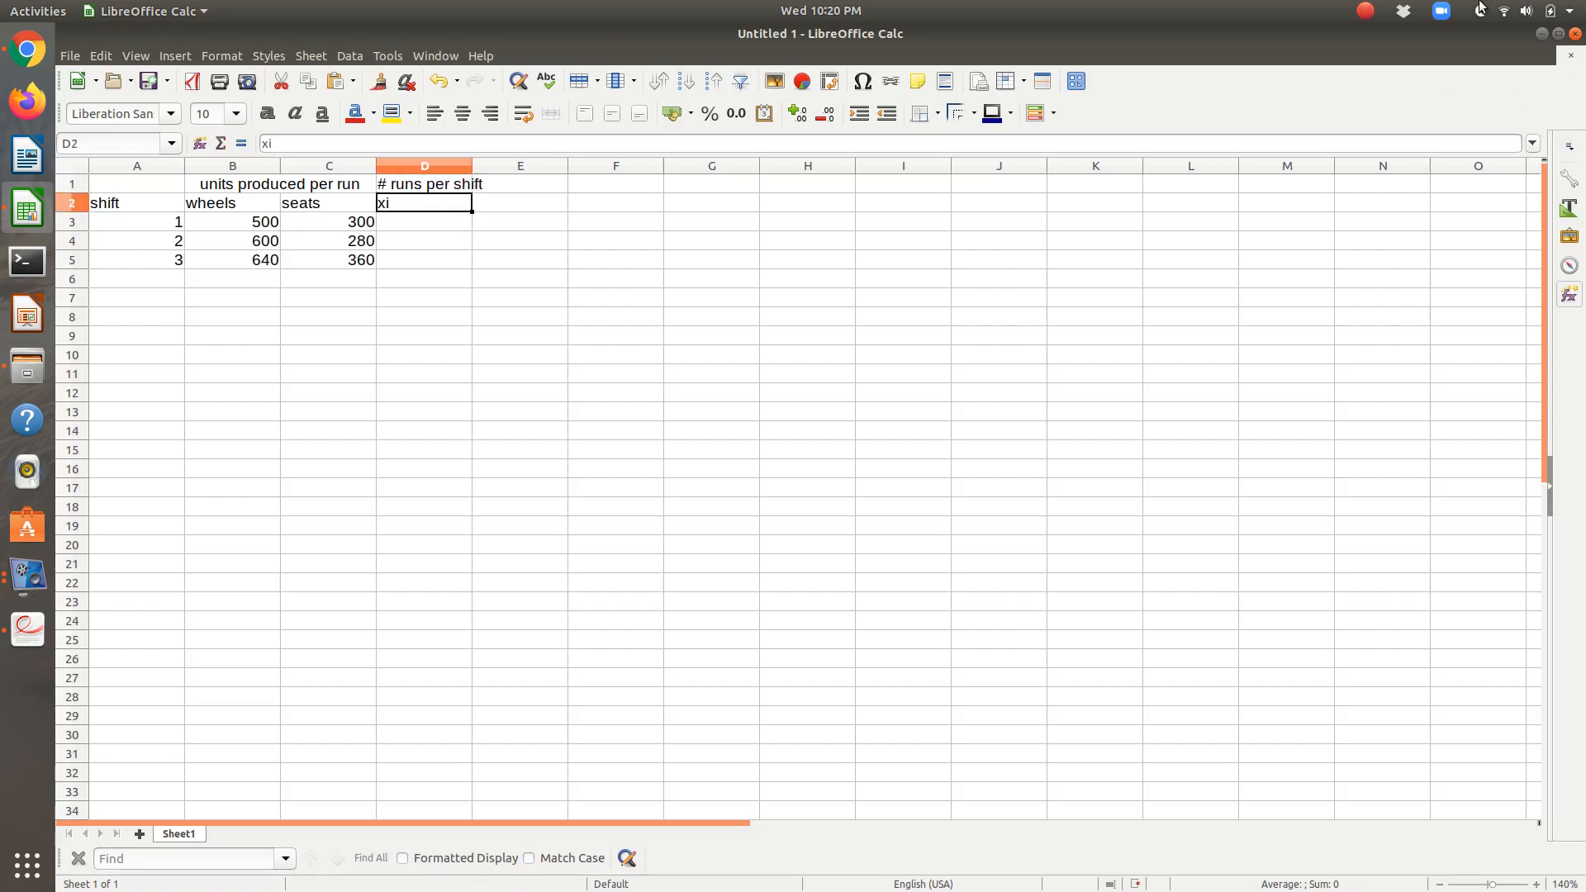
{"action": "double_click", "coordinate": [472, 166]}
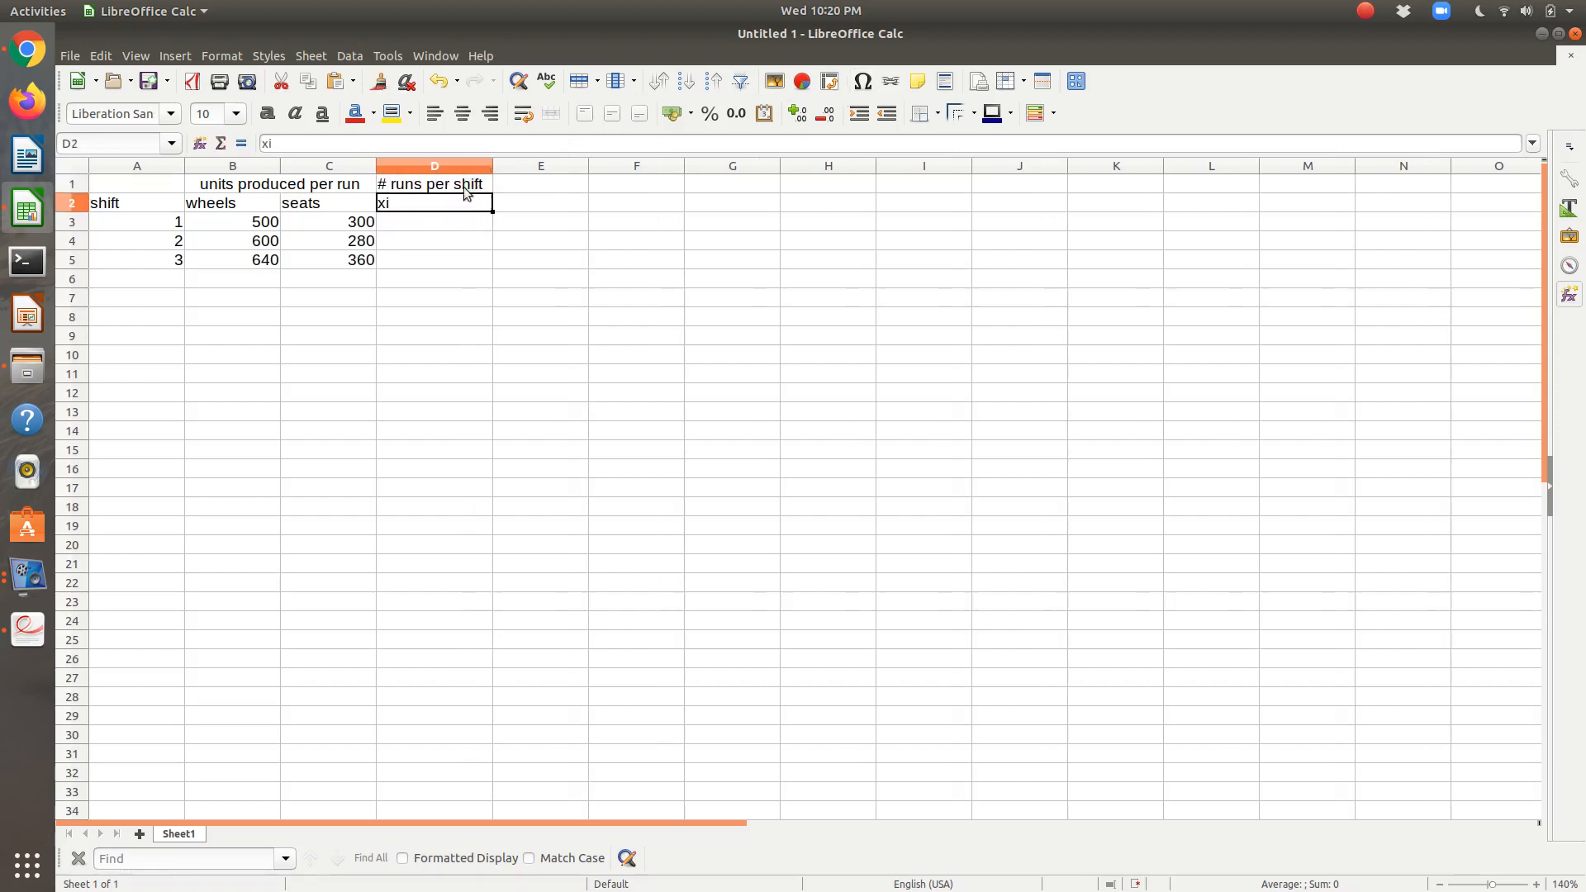
Enter a starting value of 1 for each shift's xi in cells D3 to D5.
{"action": "left_click", "coordinate": [450, 217]}
{"action": "type", "text": "1"}
{"action": "key", "text": "Return"}
{"action": "type", "text": "1"}
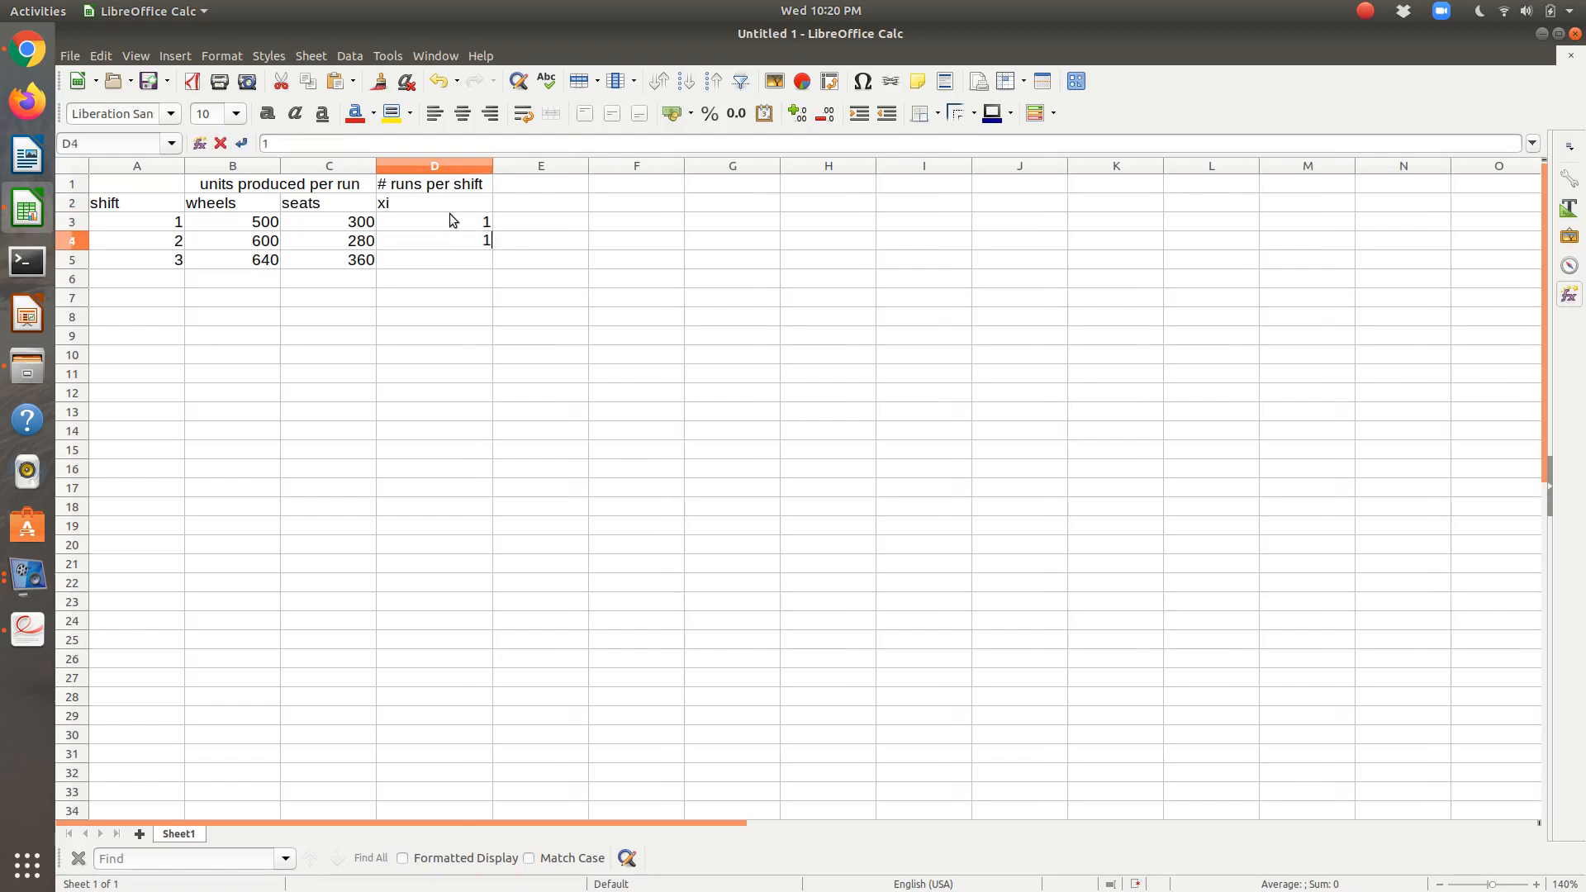
{"action": "key", "text": "Return"}
{"action": "type", "text": "1"}
{"action": "key", "text": "Tab"}
Consult the handwritten model in the PDF, return to the spreadsheet and enter the headings "di-" in E2 and "di+" in F2.
{"action": "key", "text": "Up"}
{"action": "key", "text": "Up"}
{"action": "key", "text": "Up"}
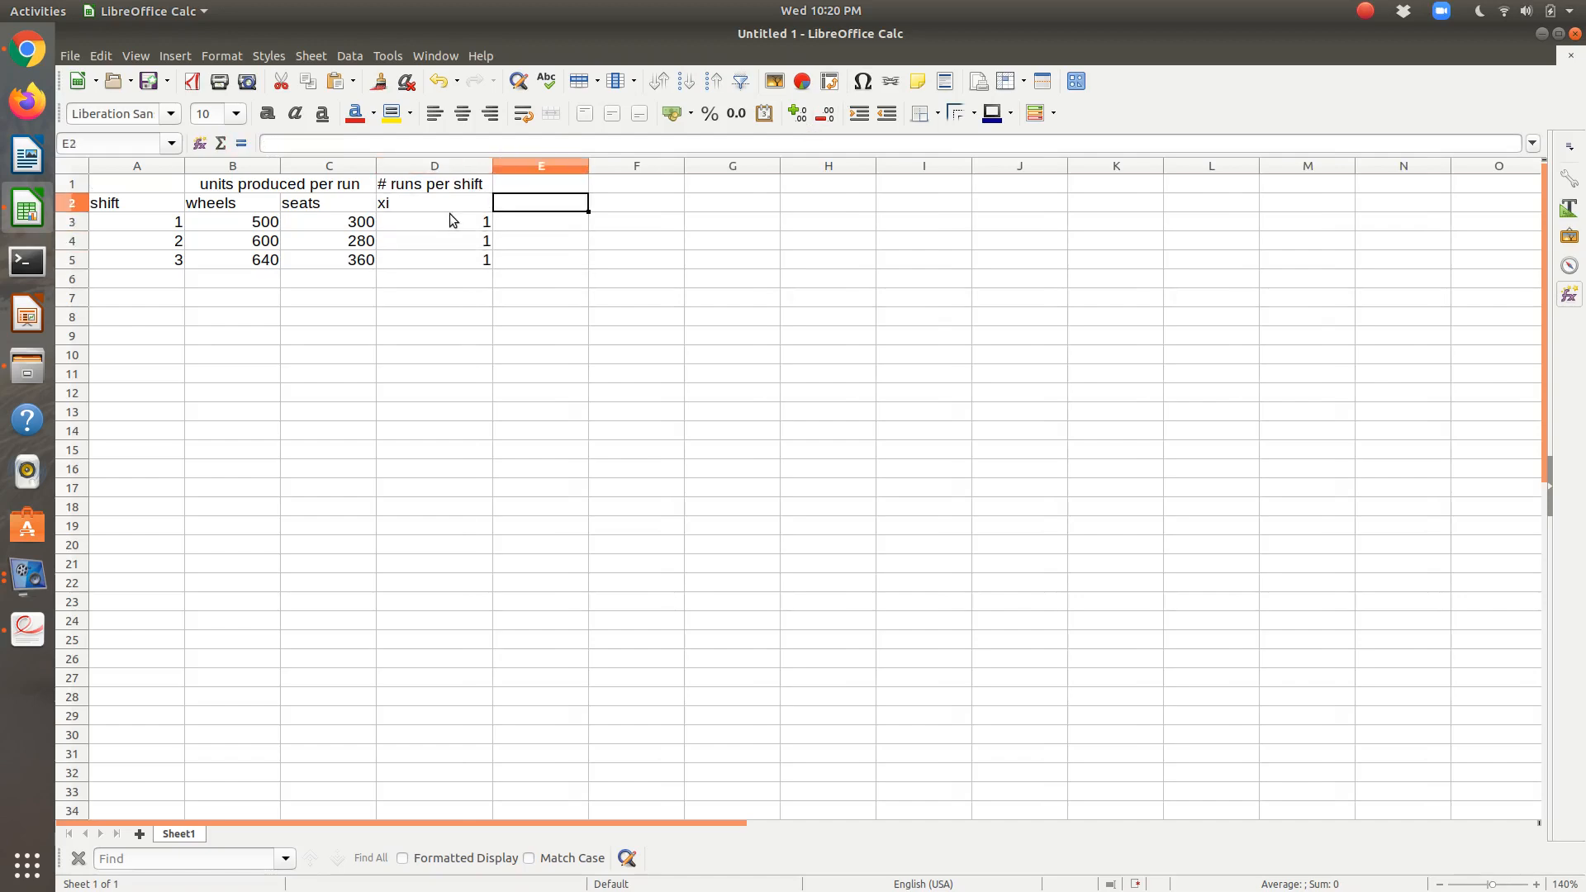
{"action": "key", "text": "alt+Tab"}
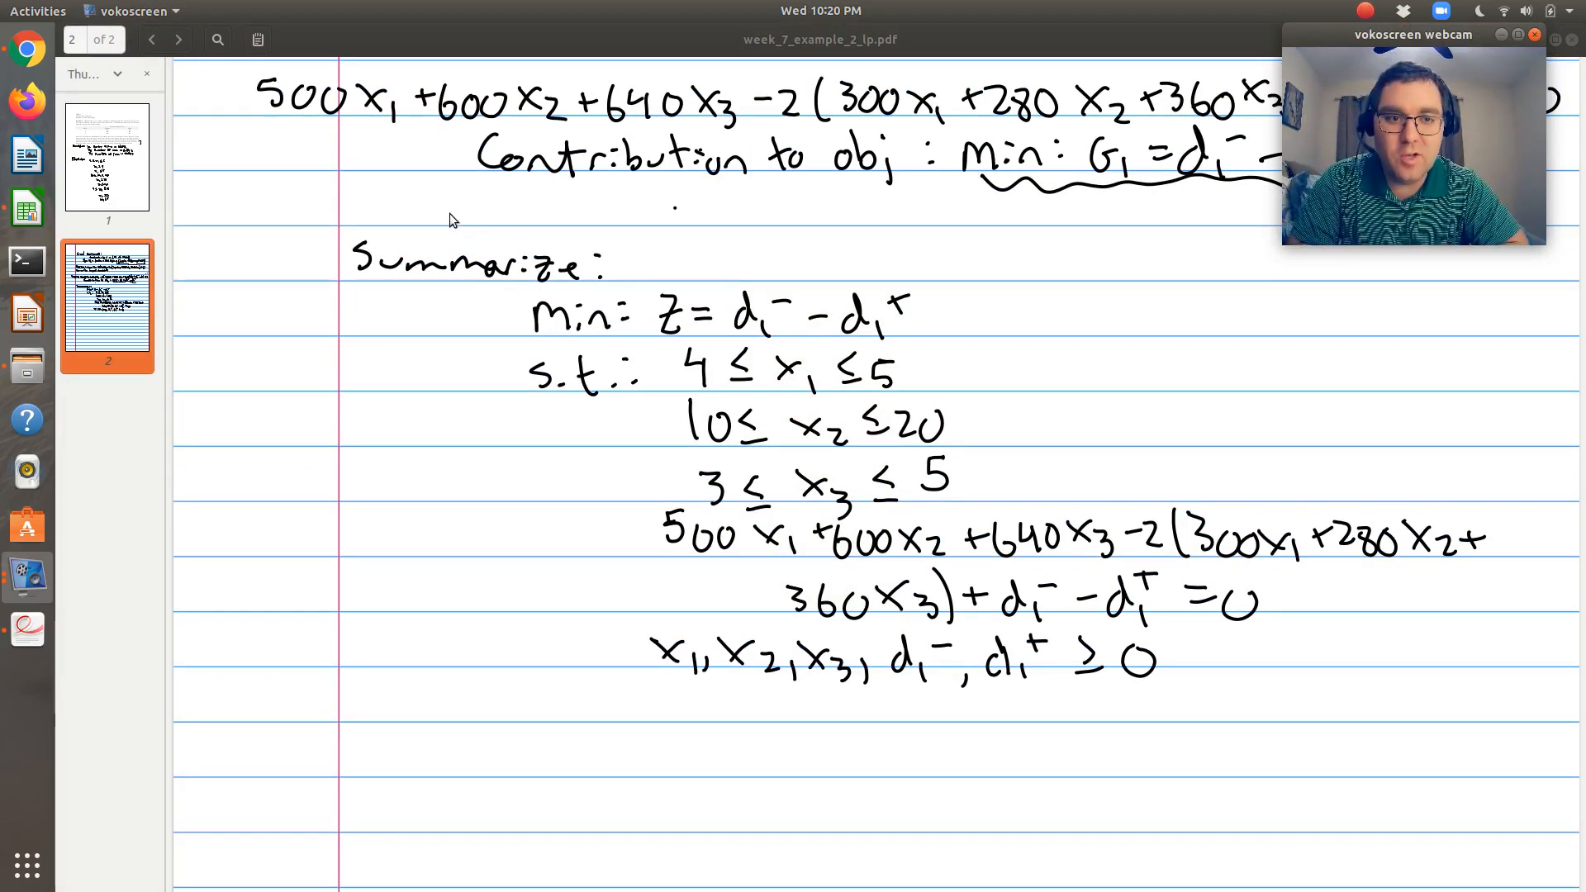
{"action": "key", "text": "ctrl+alt+Up"}
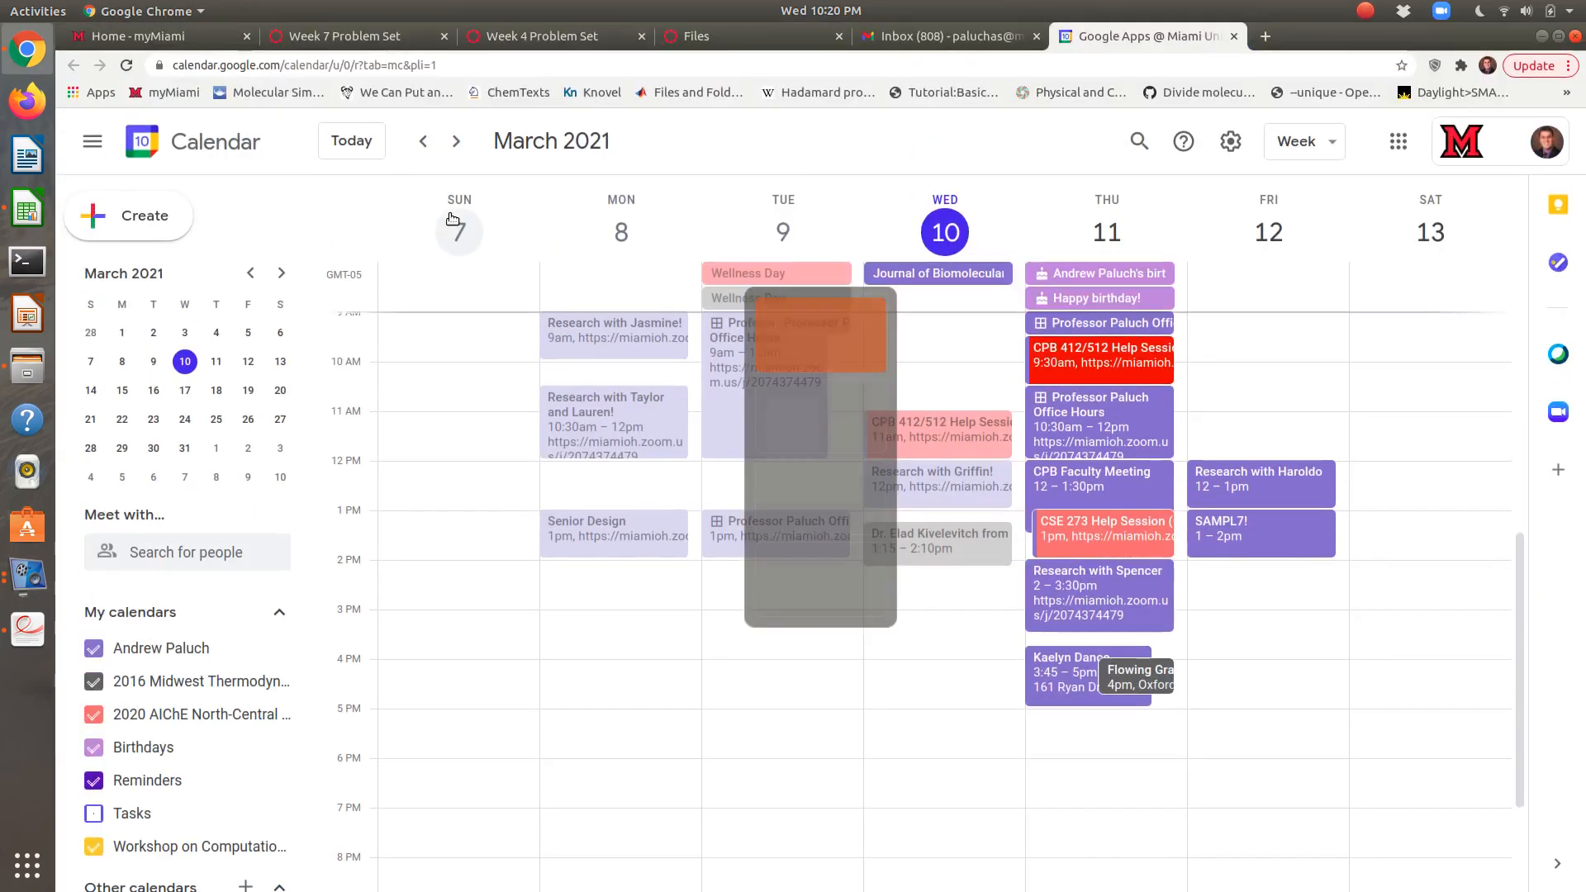
{"action": "key", "text": "ctrl+alt+Down"}
{"action": "key", "text": "ctrl+alt+Down"}
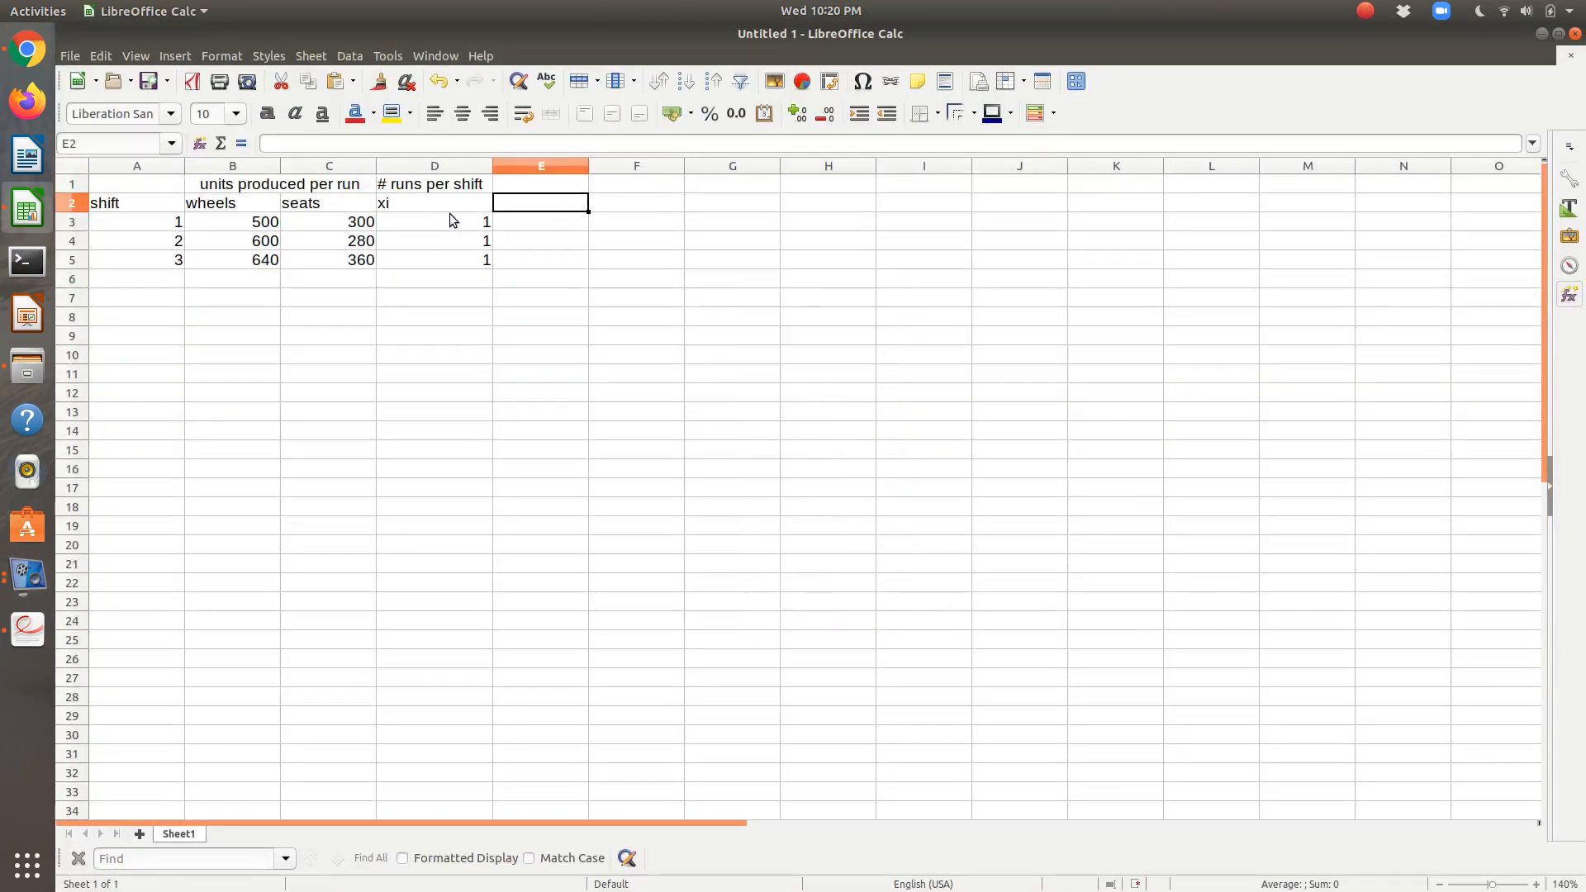
{"action": "type", "text": "d"}
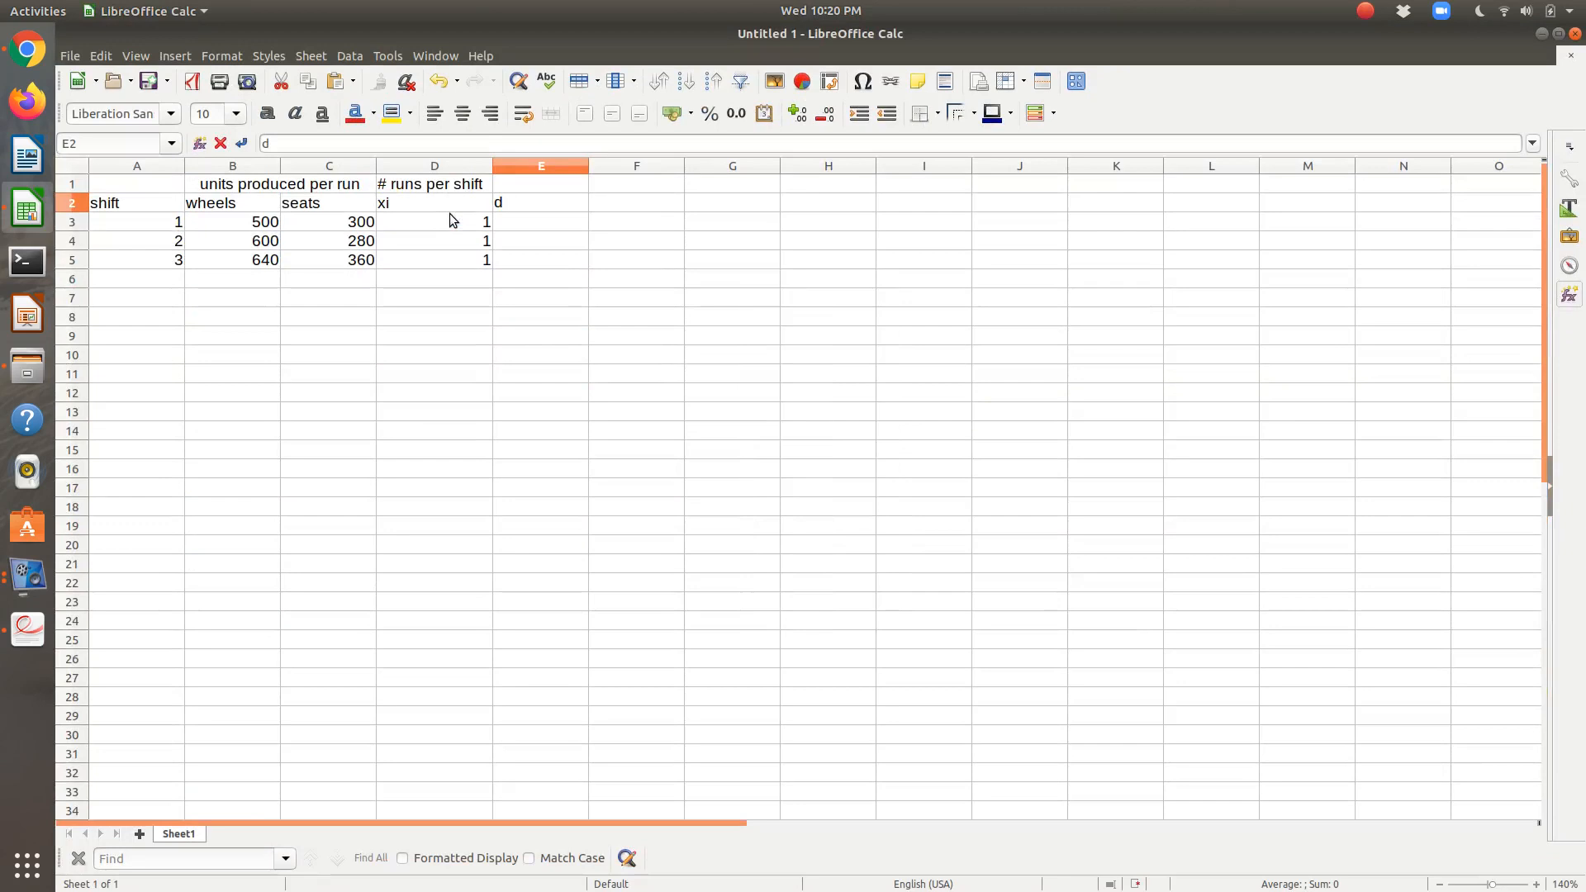
{"action": "type", "text": "1"}
{"action": "key", "text": "BackSpace"}
{"action": "type", "text": "i-"}
{"action": "key", "text": "Tab"}
{"action": "type", "text": "di"}
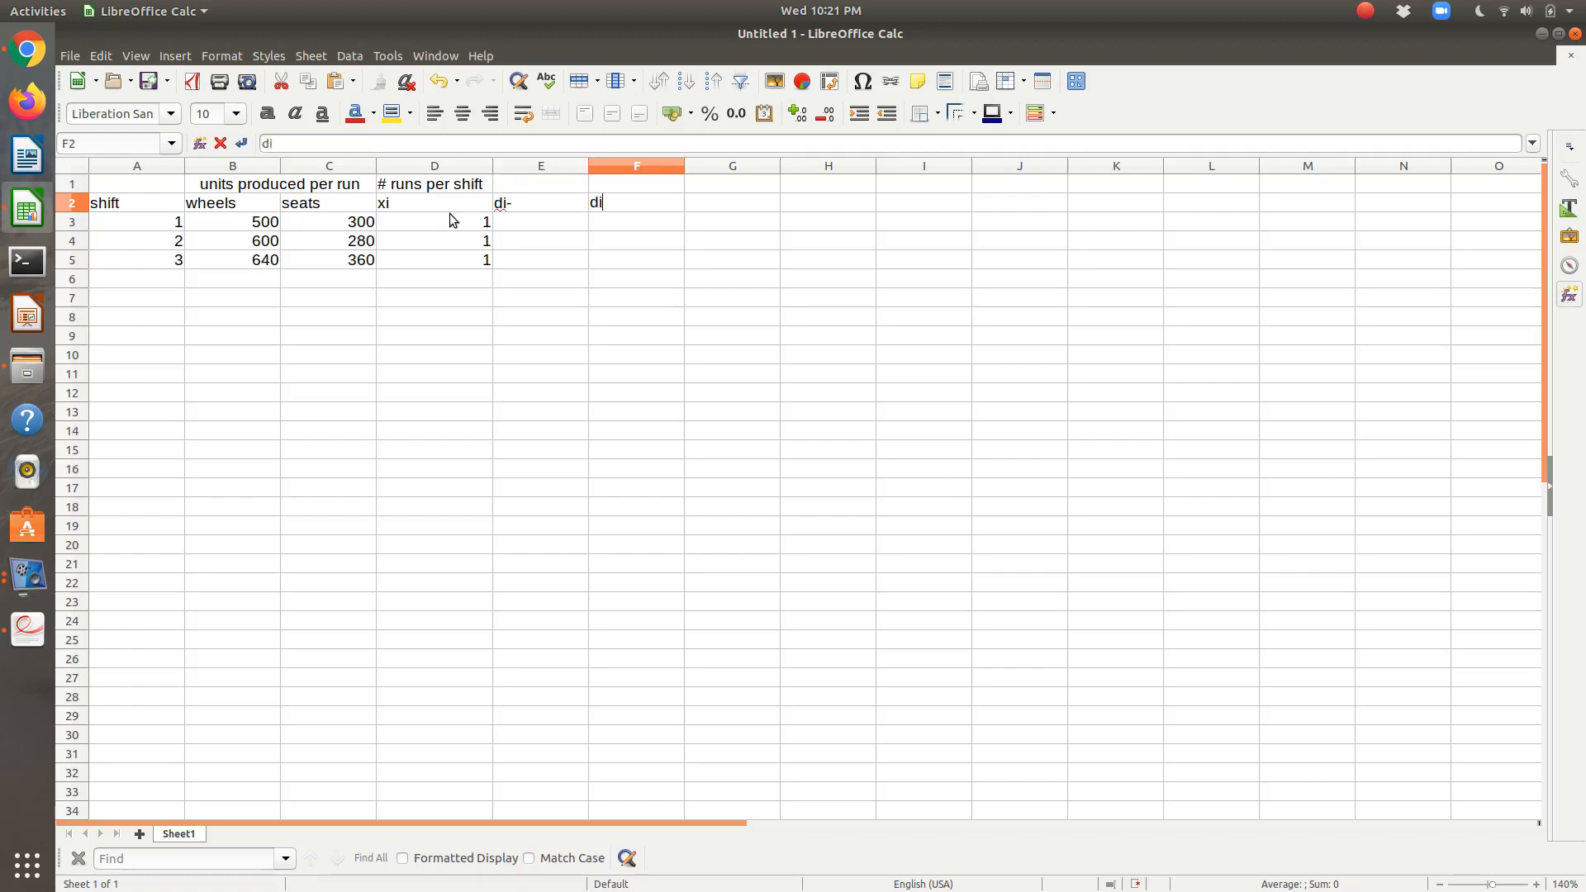
{"action": "type", "text": "+"}
{"action": "key", "text": "Tab"}
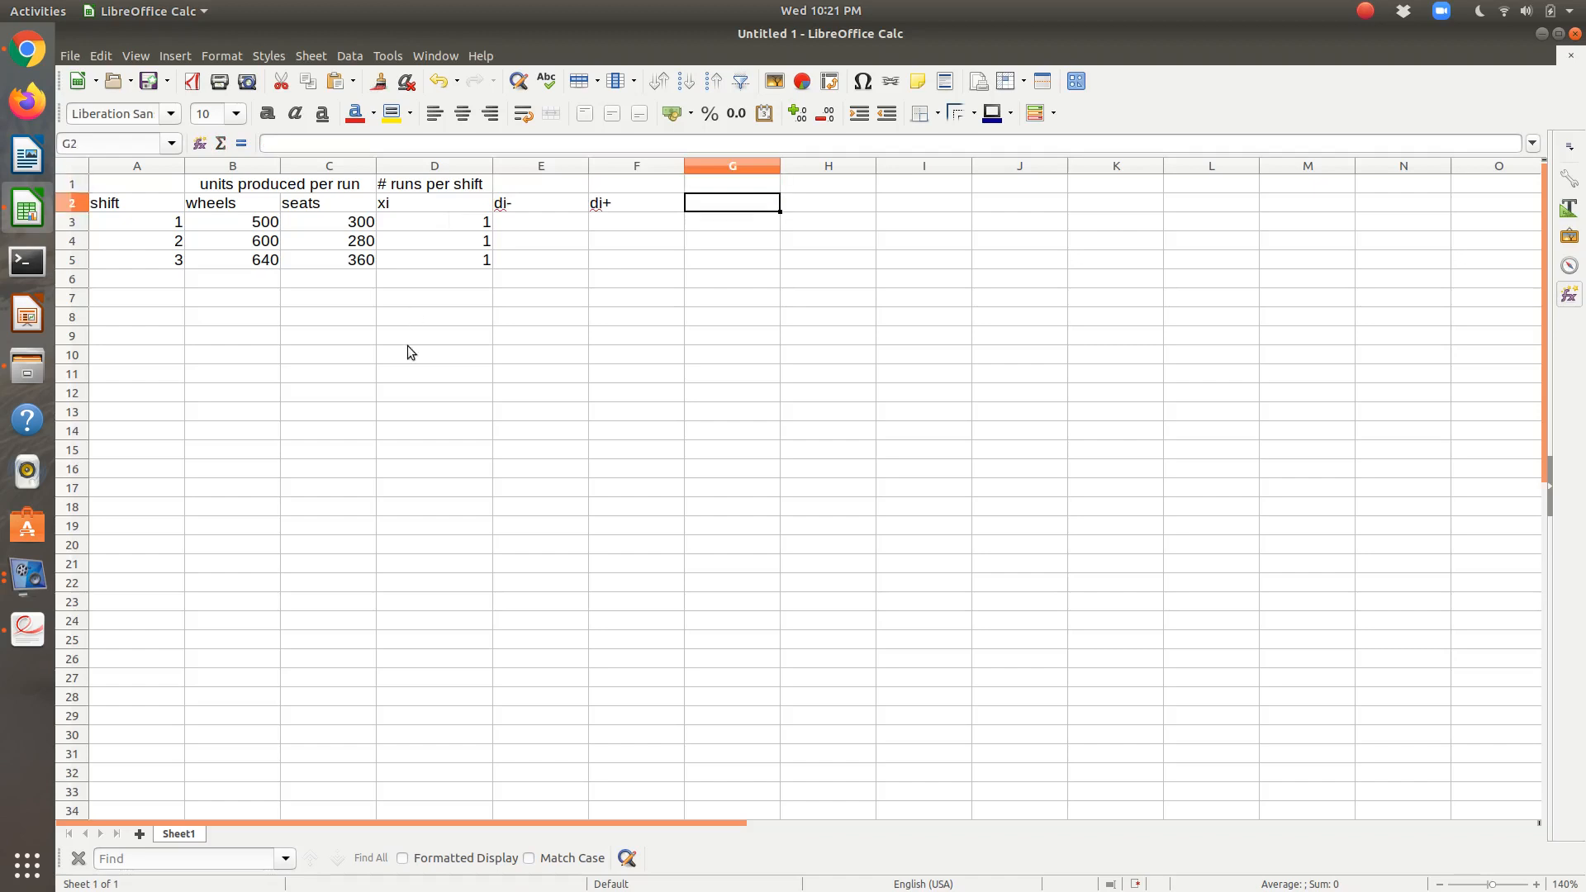
Enter the heading "goal" in cell G2 and goal number 1 in G3.
{"action": "type", "text": "goal"}
{"action": "key", "text": "Return"}
{"action": "type", "text": "1"}
{"action": "key", "text": "Left"}
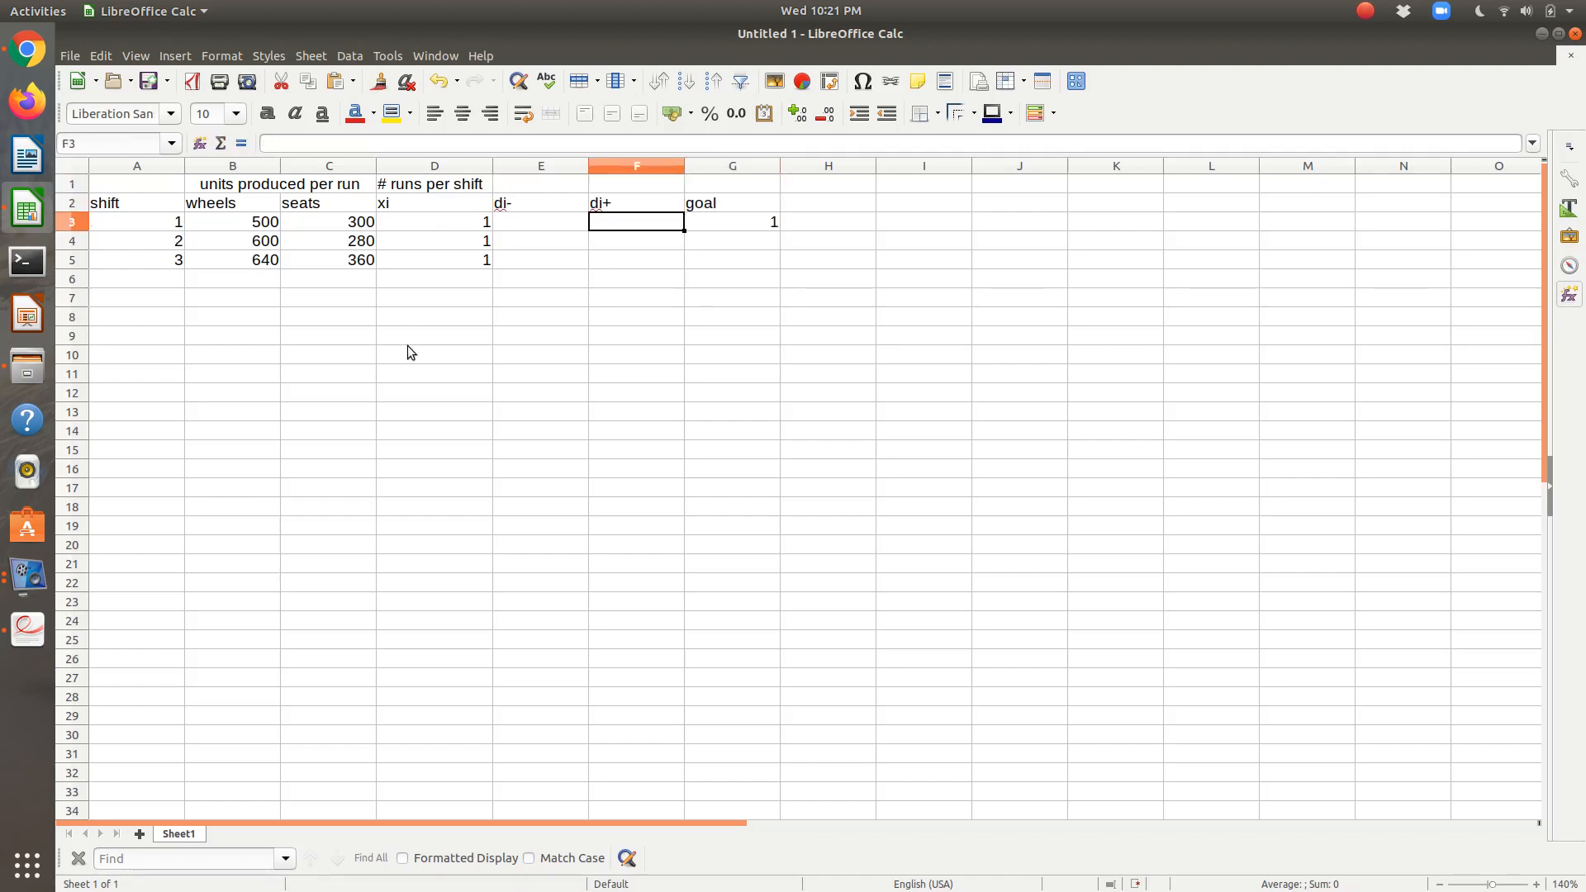
{"action": "key", "text": "Left"}
{"action": "type", "text": "1"}
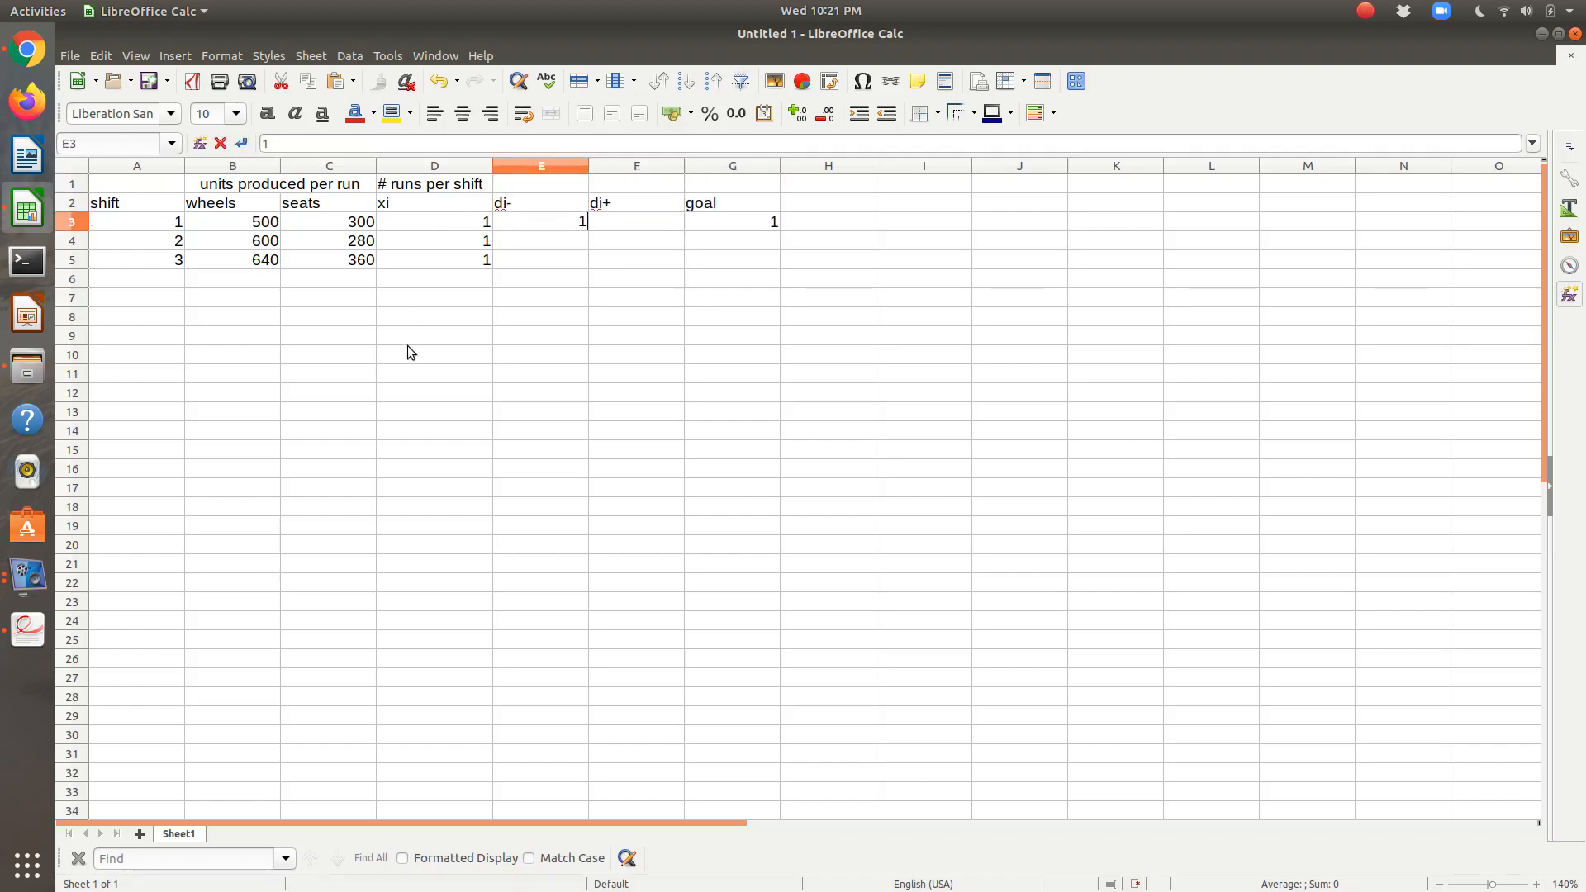
{"action": "key", "text": "Right"}
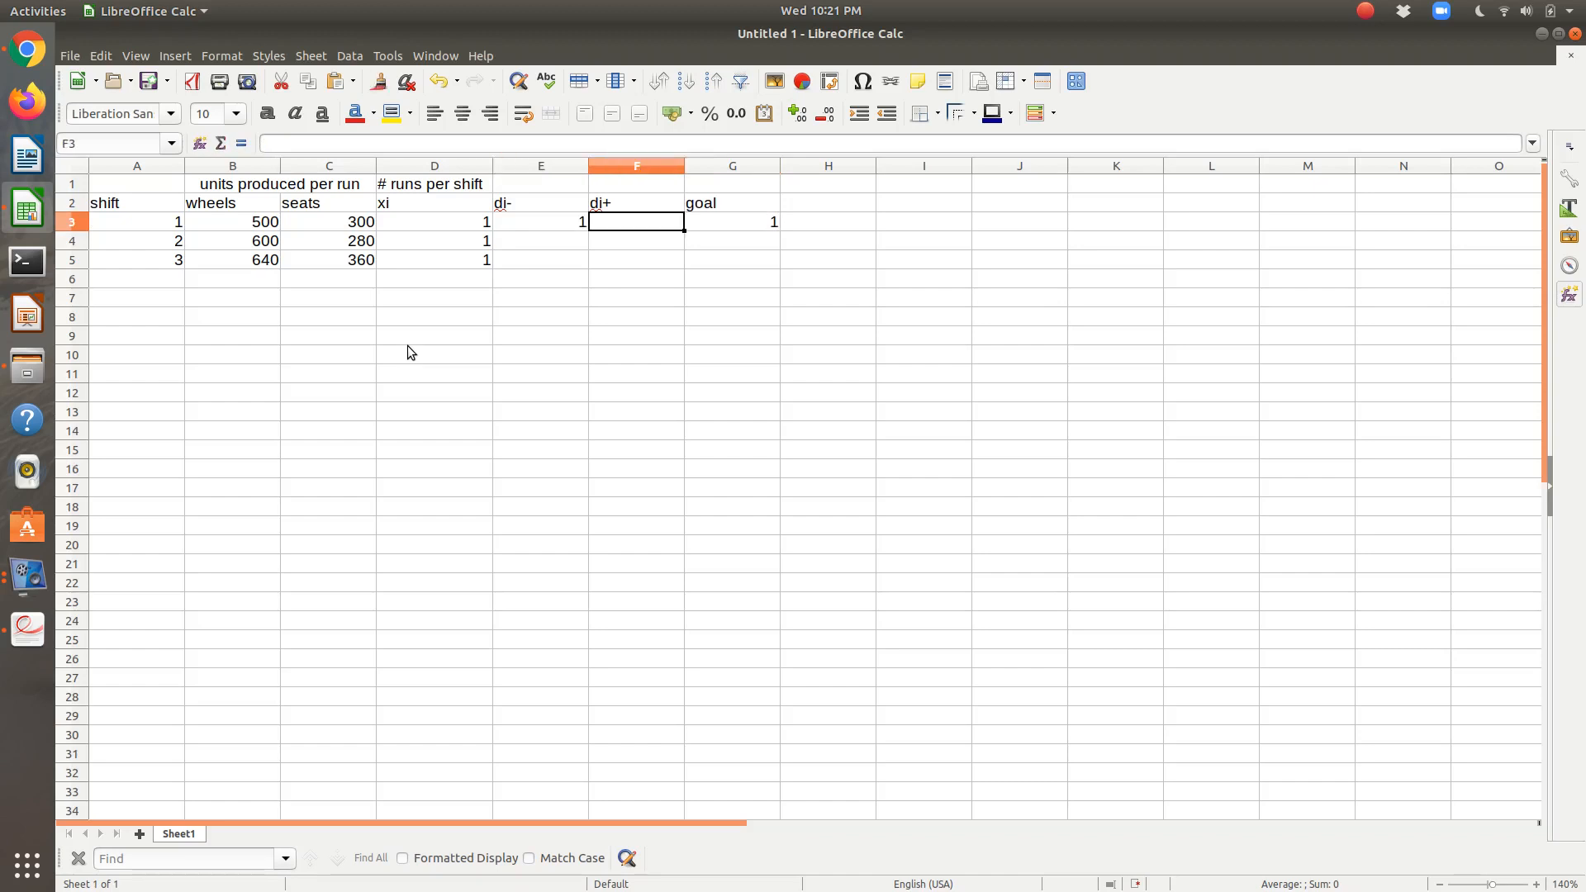
Set the di- and di+ values for goal 1 in cells E3 and F3 to 0.
{"action": "key", "text": "Left"}
{"action": "type", "text": "0"}
{"action": "key", "text": "Right"}
{"action": "type", "text": "0"}
{"action": "key", "text": "Return"}
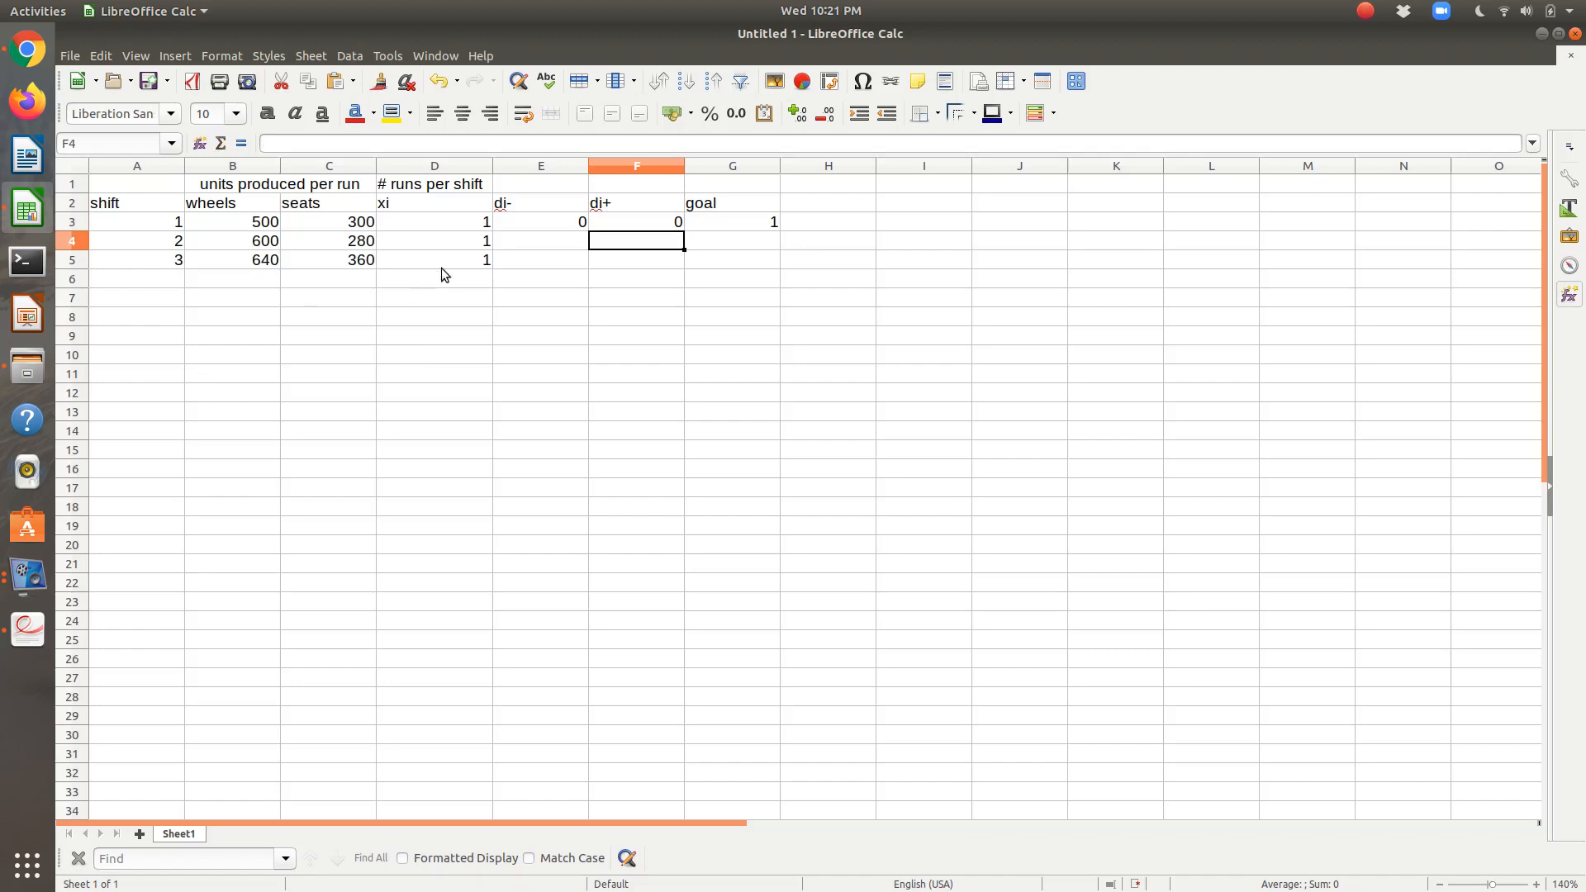
Highlight the deviation and goal block E2:G5 with a yellow background.
{"action": "left_click_drag", "start_coordinate": [452, 221], "coordinate": [640, 264]}
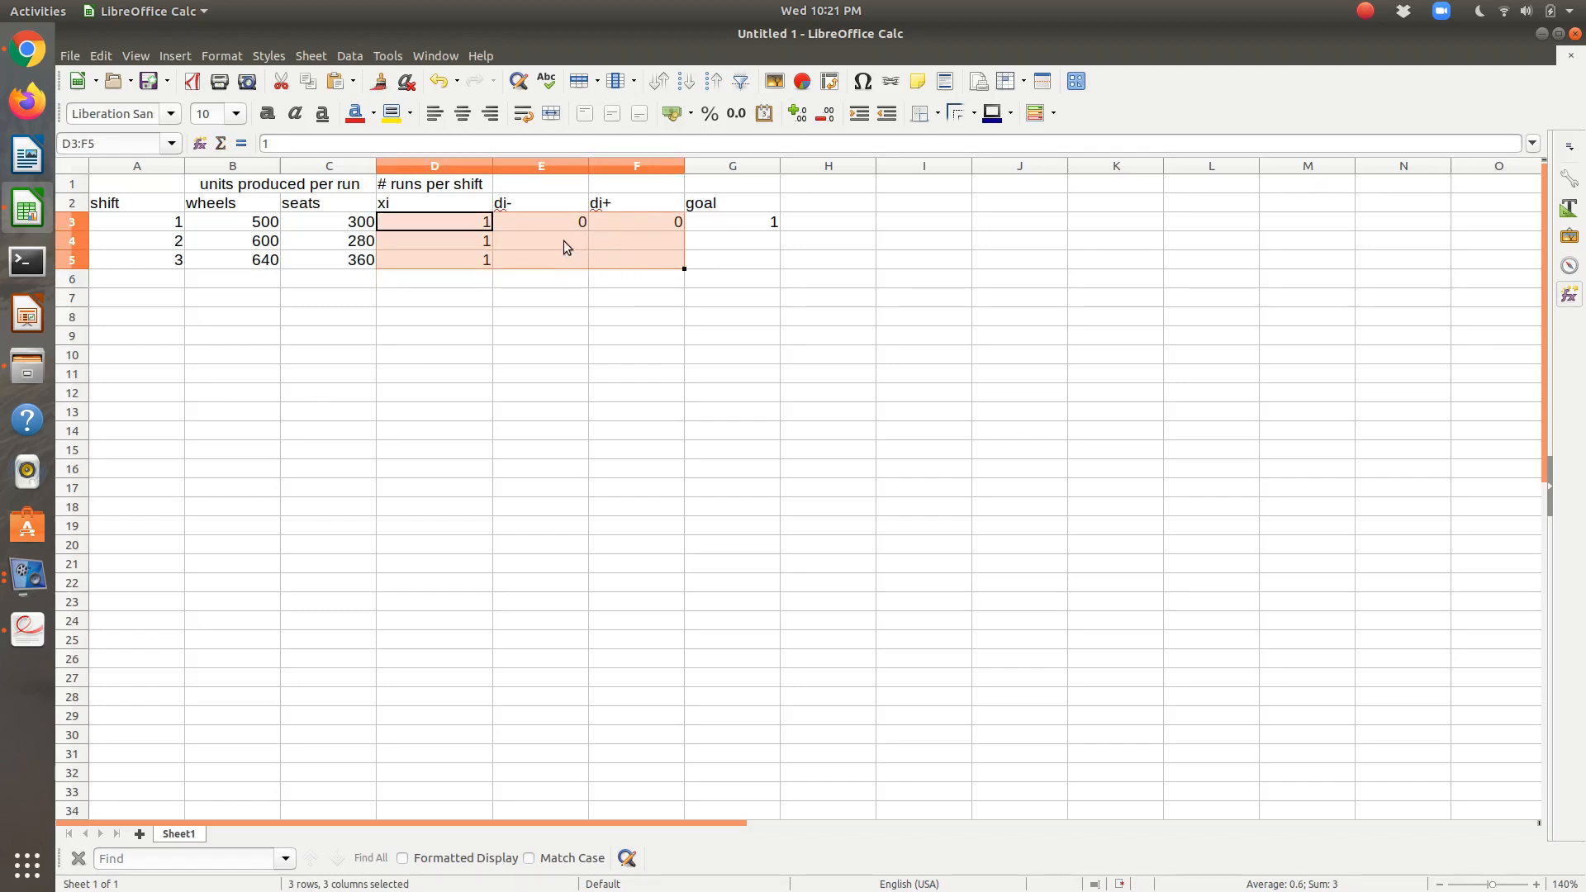
{"action": "left_click", "coordinate": [545, 228]}
{"action": "left_click_drag", "start_coordinate": [532, 205], "coordinate": [707, 256]}
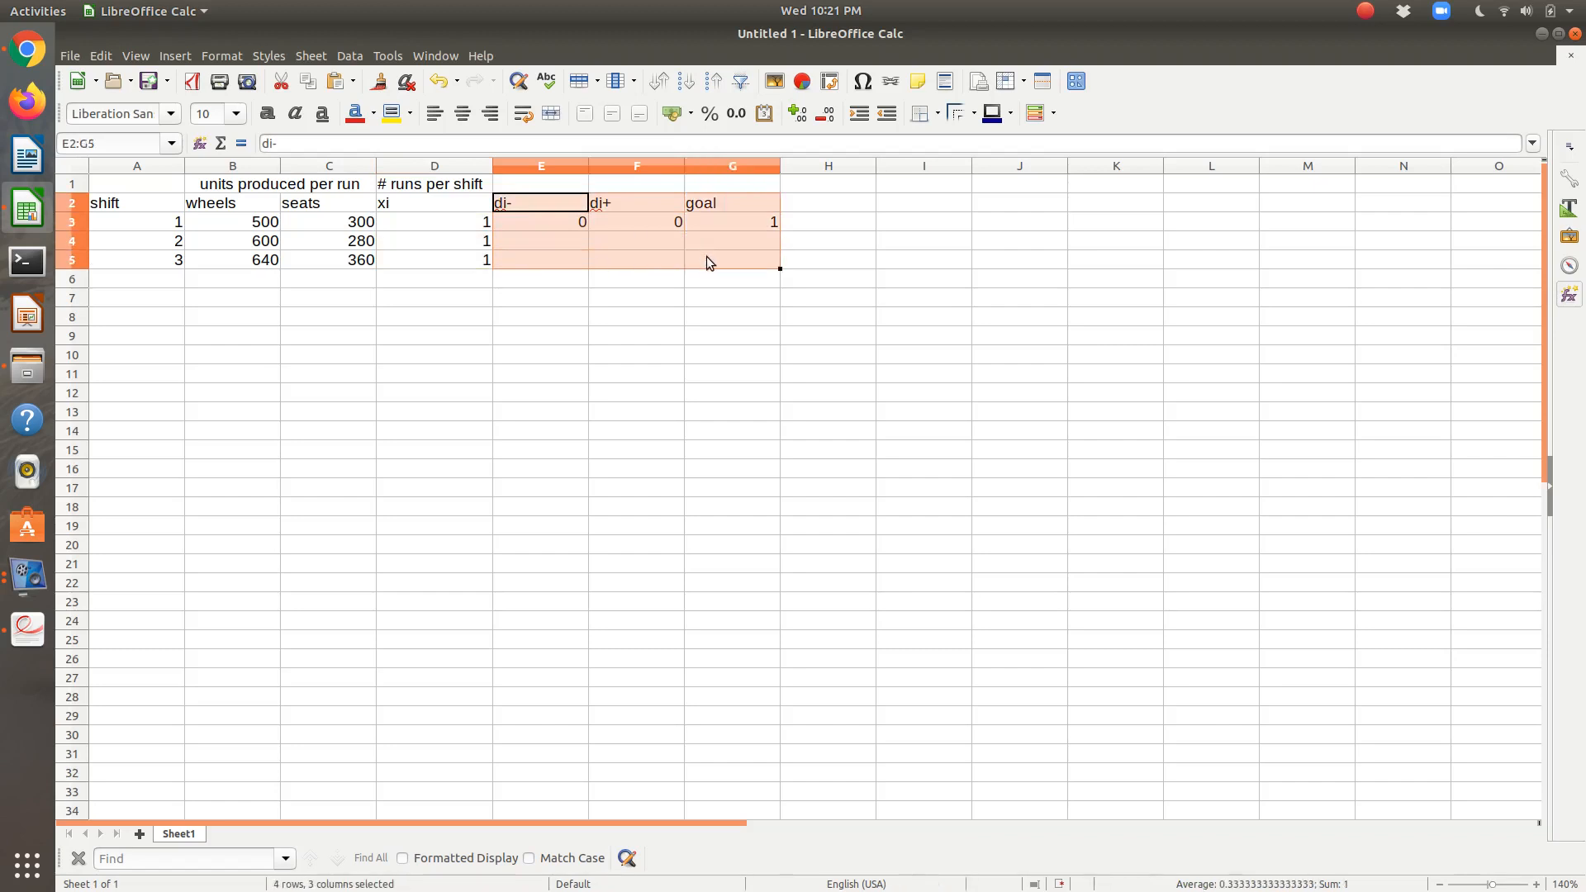
{"action": "left_click", "coordinate": [391, 116]}
{"action": "left_click", "coordinate": [530, 295]}
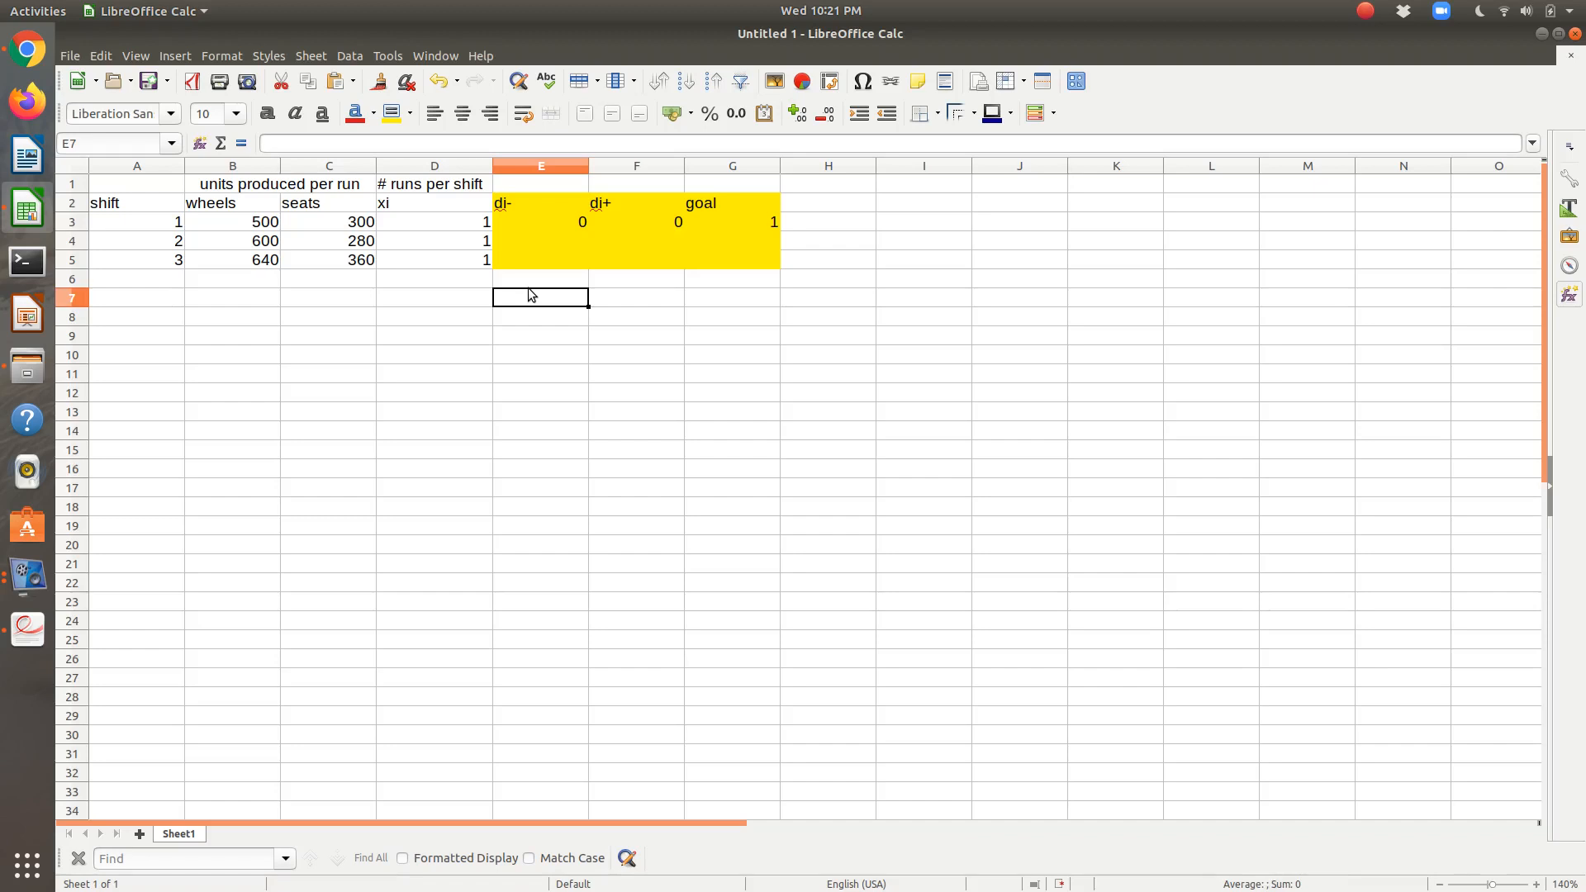
Label cell A7 "objective" and enter the formula =E3+F3 in B7.
{"action": "left_click", "coordinate": [148, 300]}
{"action": "type", "text": "o"}
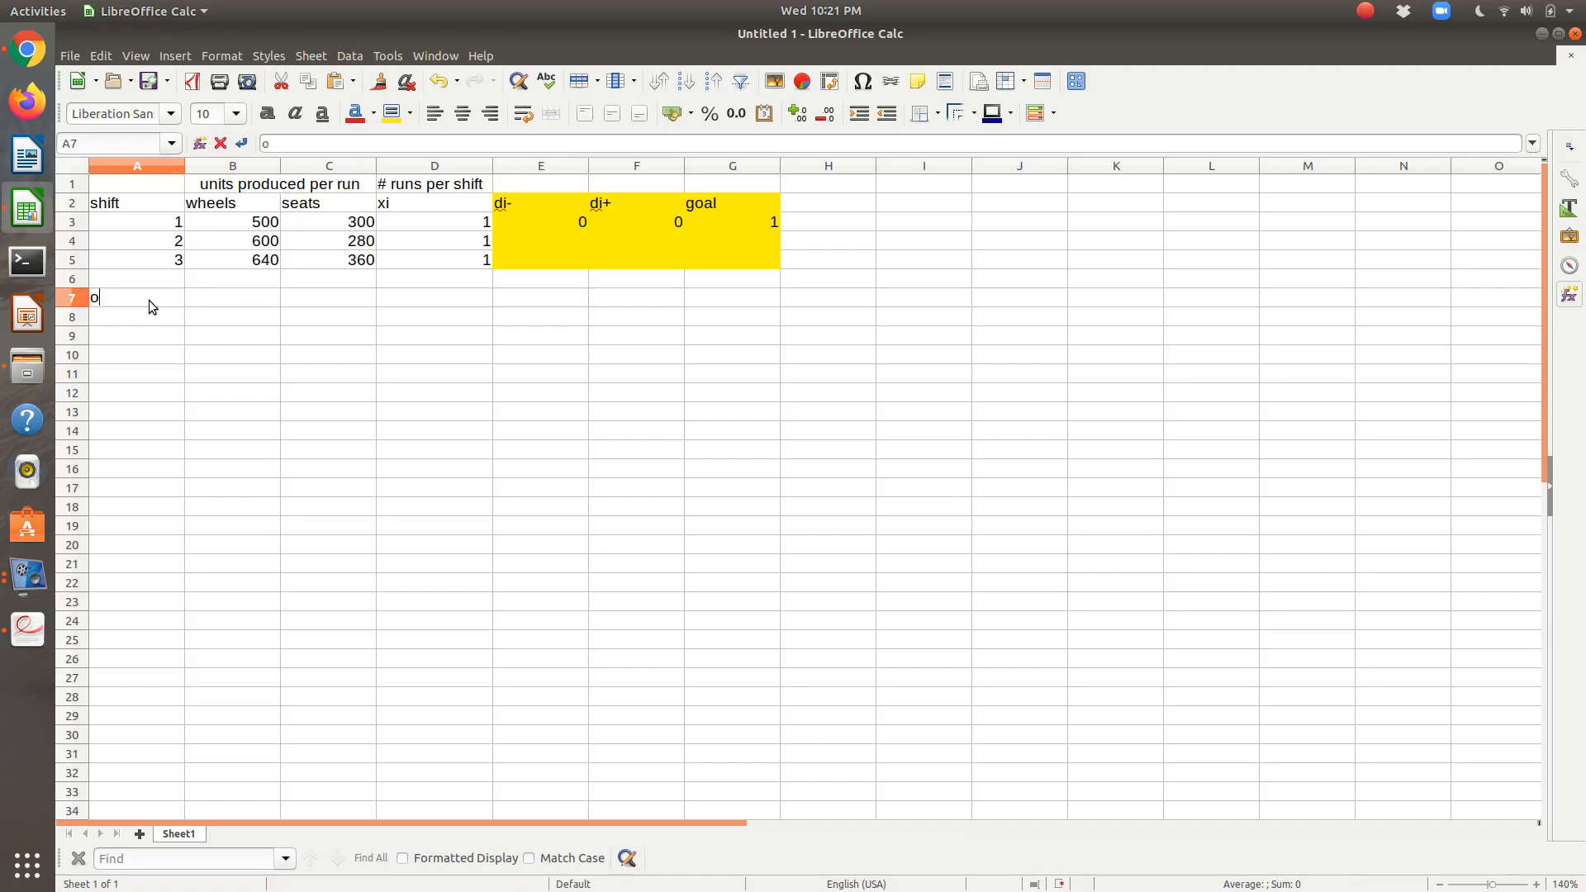
{"action": "type", "text": "bjective"}
{"action": "key", "text": "Tab"}
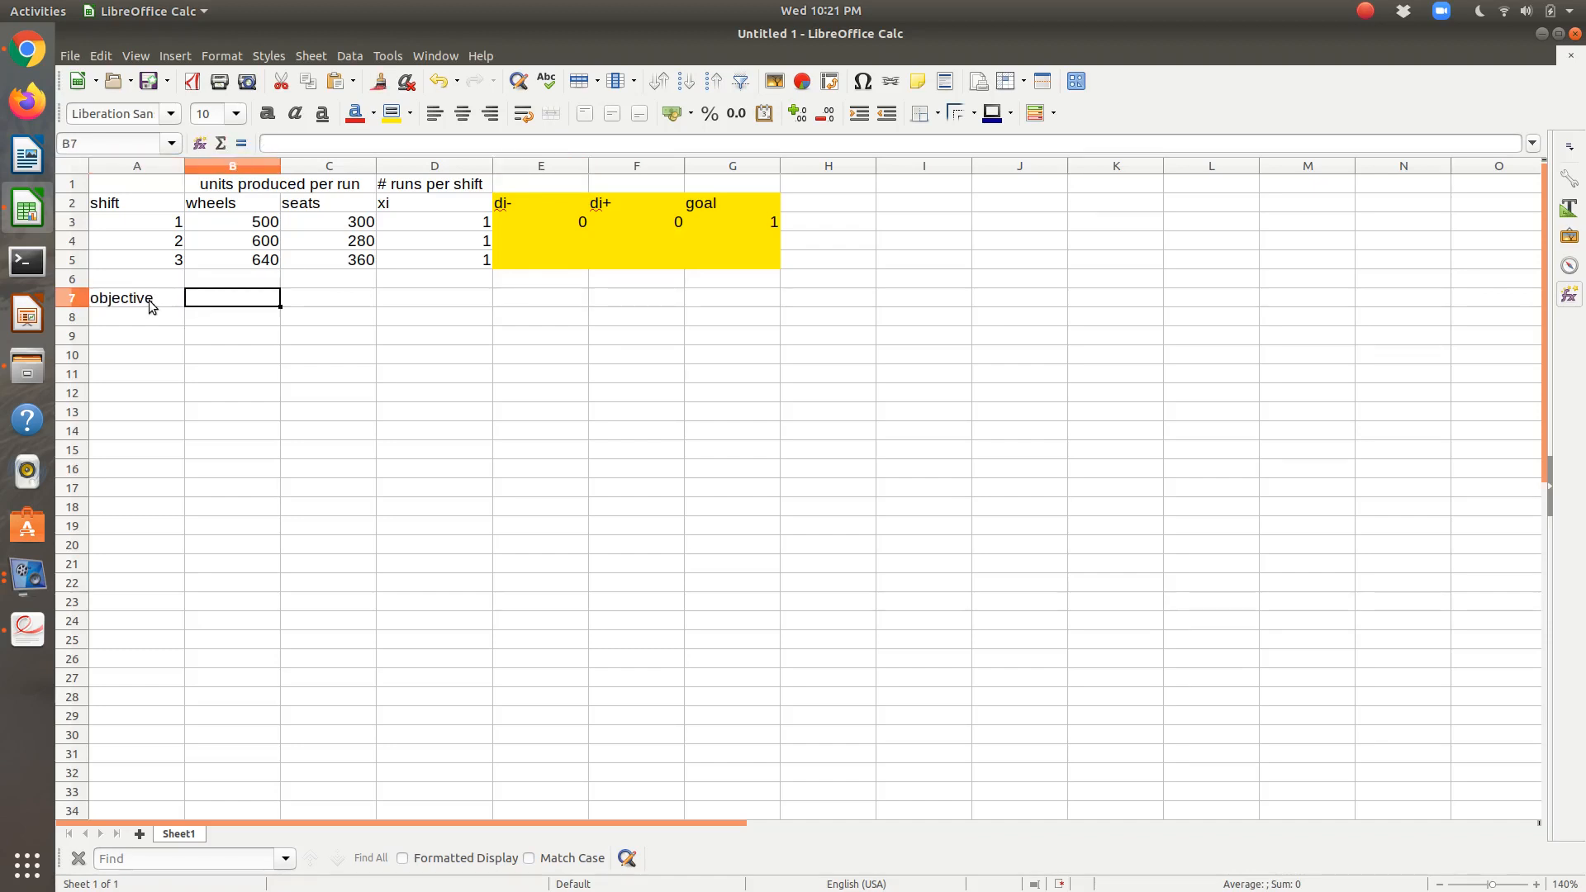
{"action": "type", "text": "="}
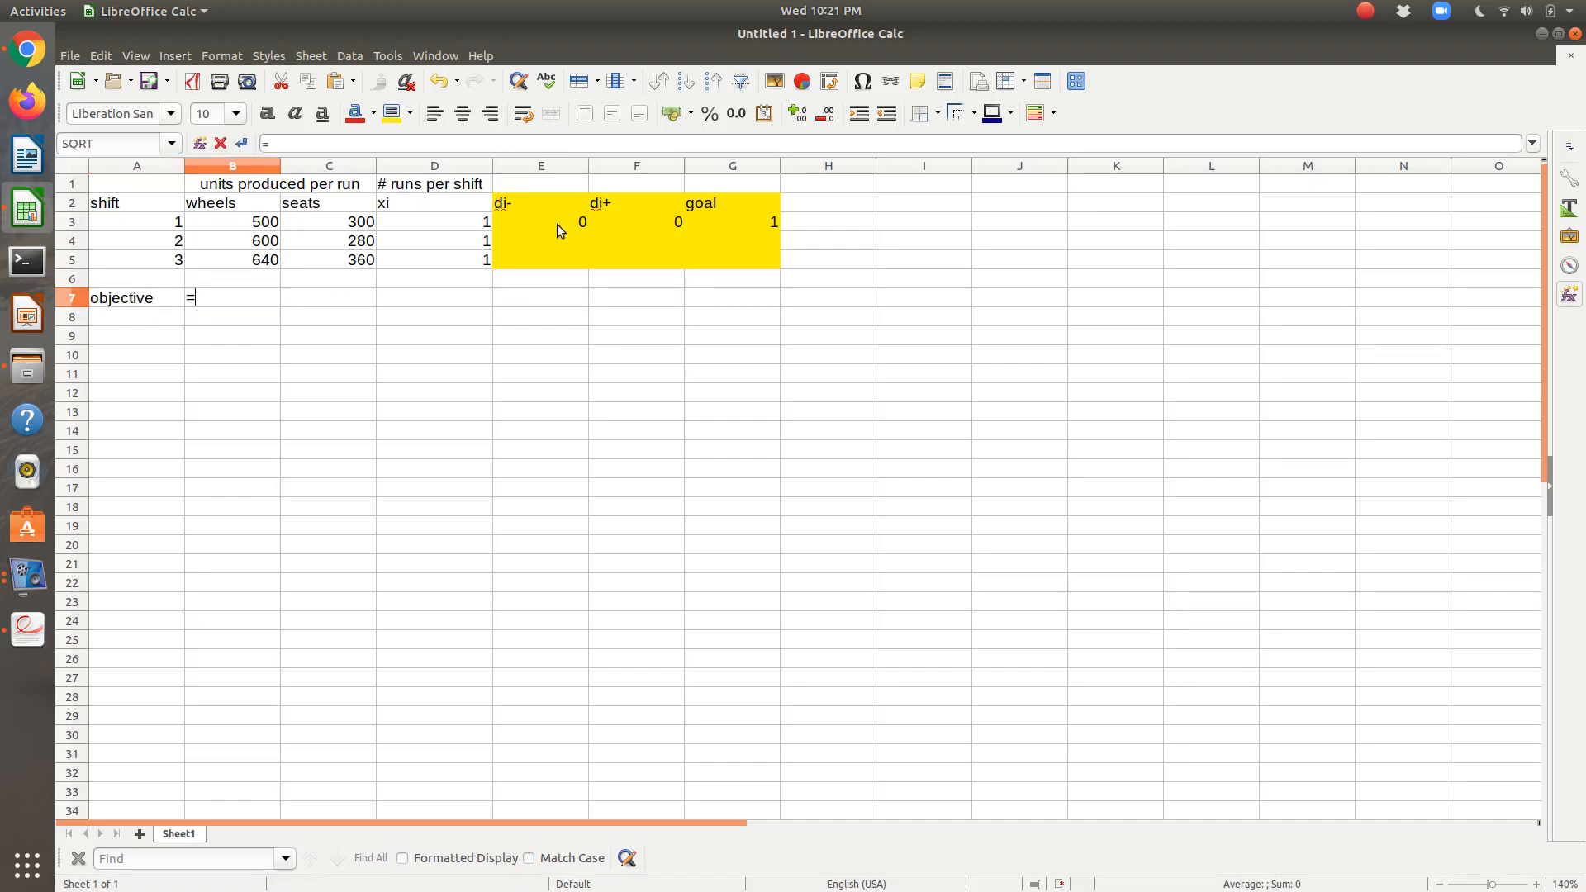
{"action": "left_click", "coordinate": [557, 223]}
{"action": "type", "text": "+F3"}
{"action": "key", "text": "Return"}
Review the objective and goal constraint in the PDF notes and compare them with the objective formula in cell B7.
{"action": "key", "text": "alt+Tab"}
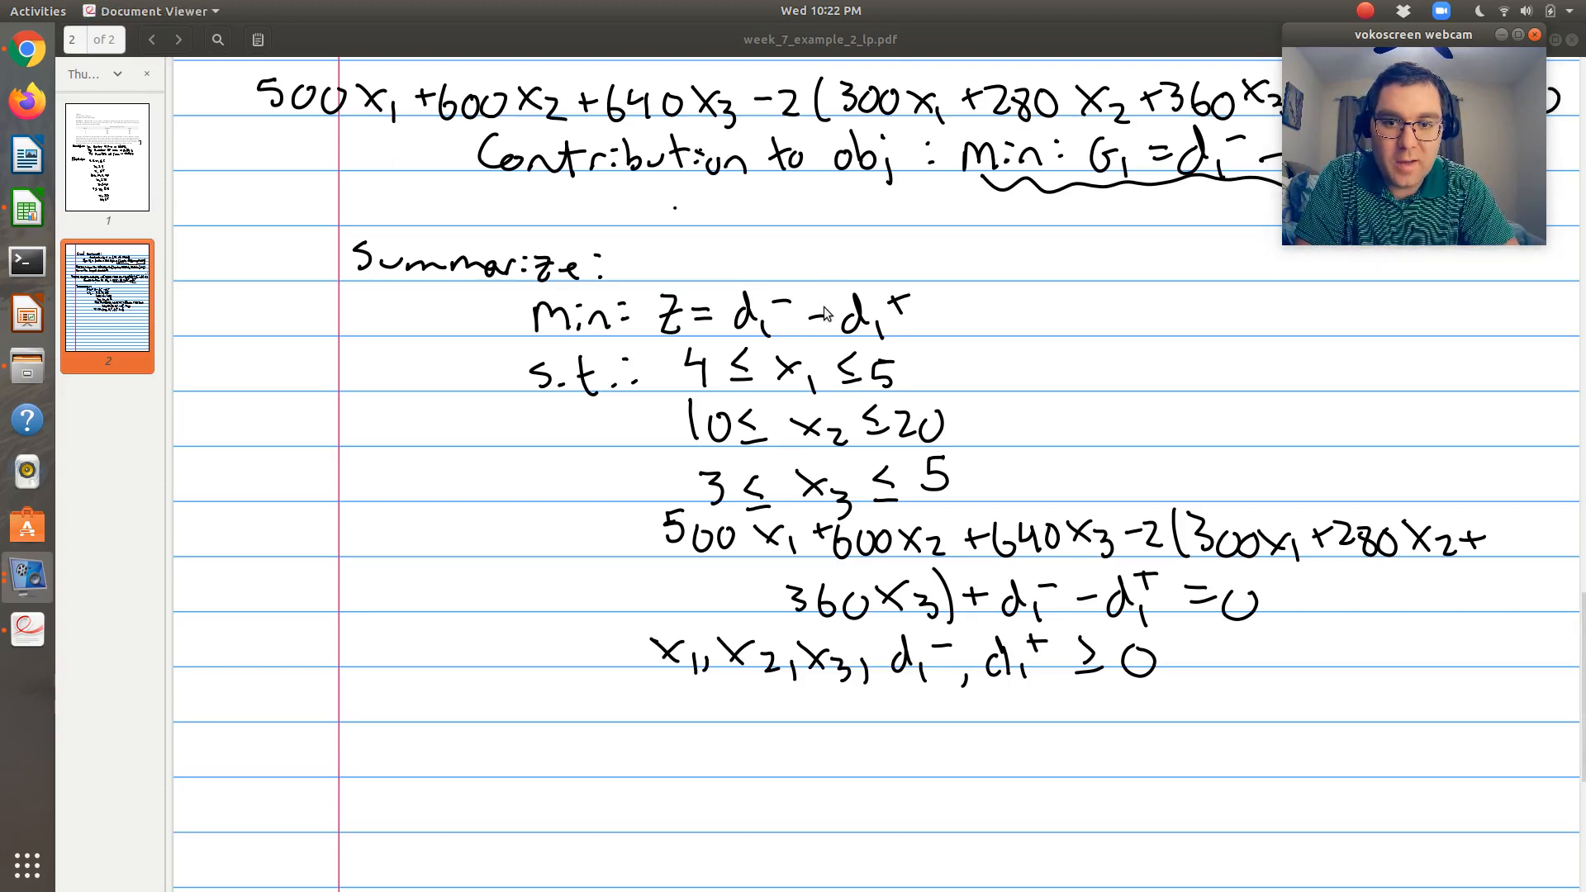
{"action": "left_click", "coordinate": [823, 320]}
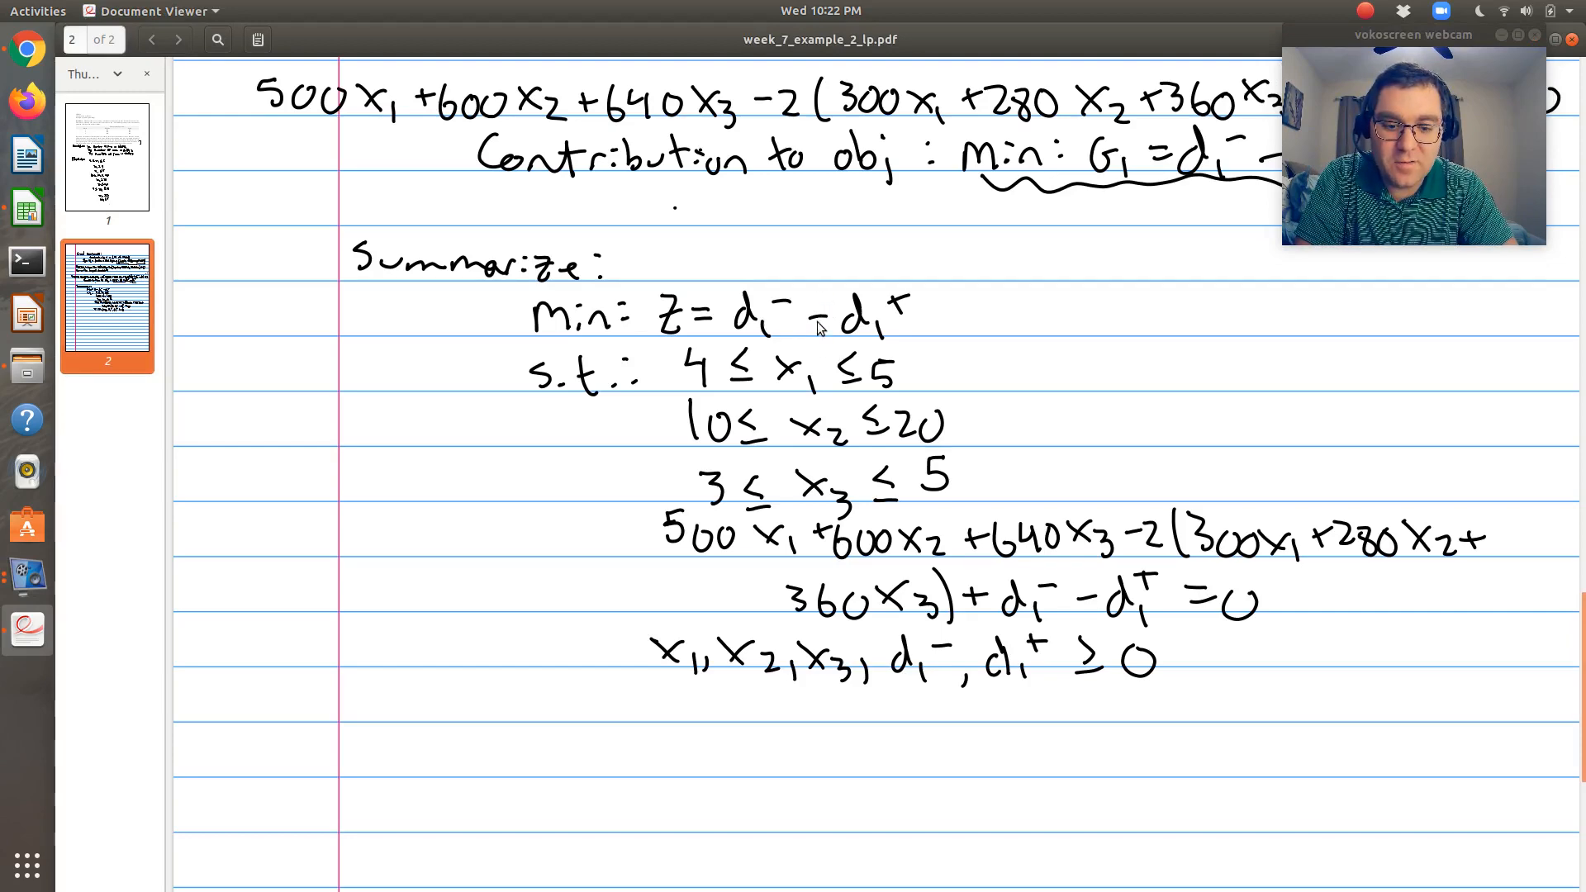
{"action": "scroll", "coordinate": [818, 321], "scroll_direction": "up", "scroll_amount": 5}
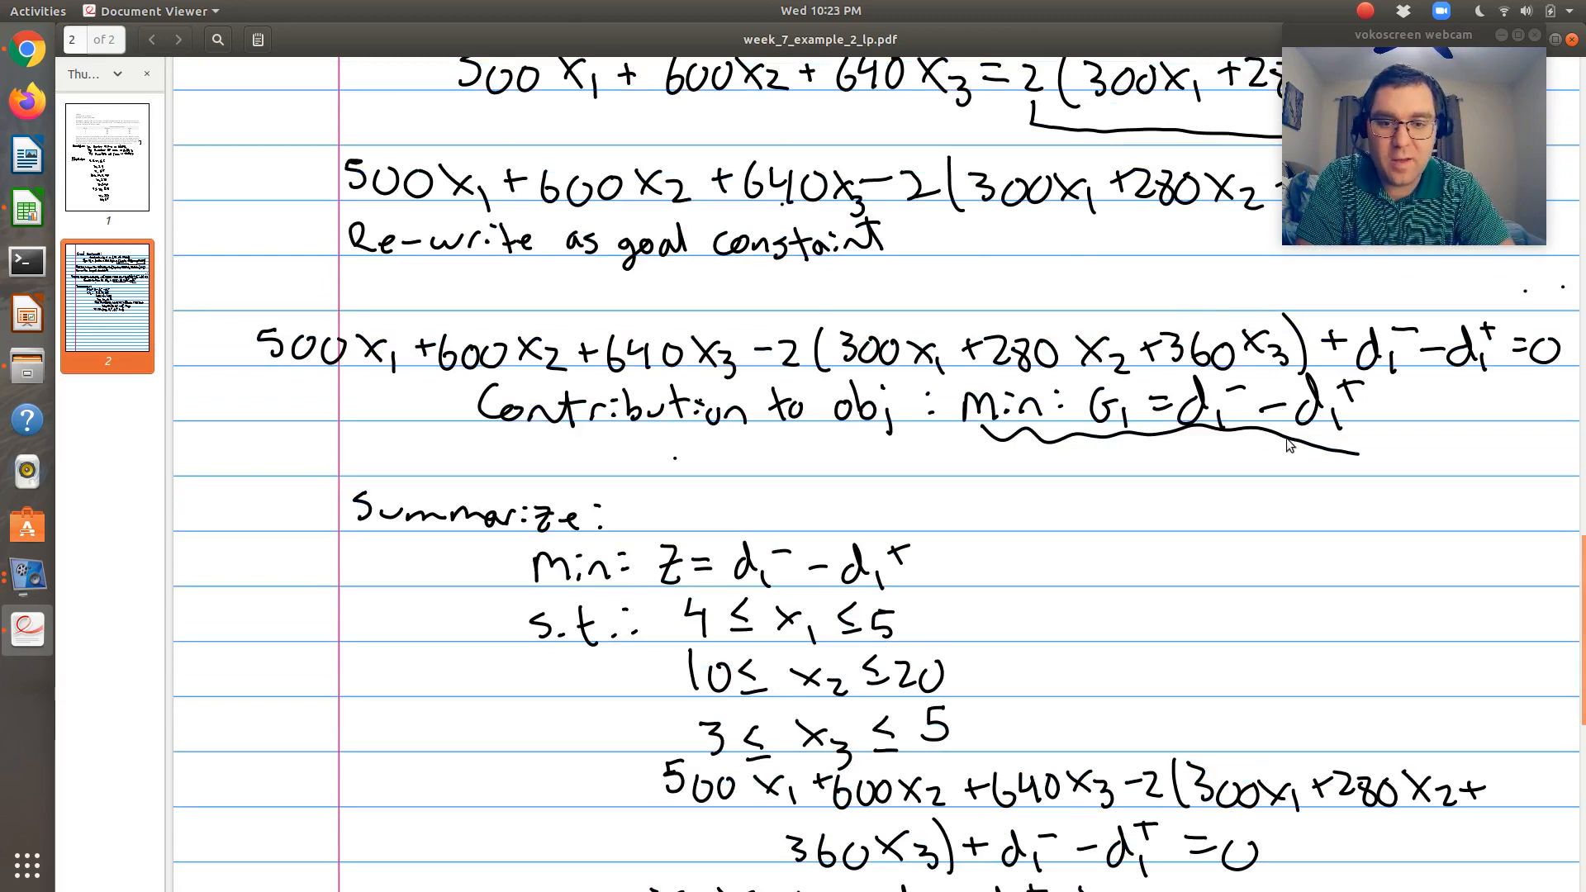
{"action": "scroll", "coordinate": [1289, 445], "scroll_direction": "down", "scroll_amount": 3}
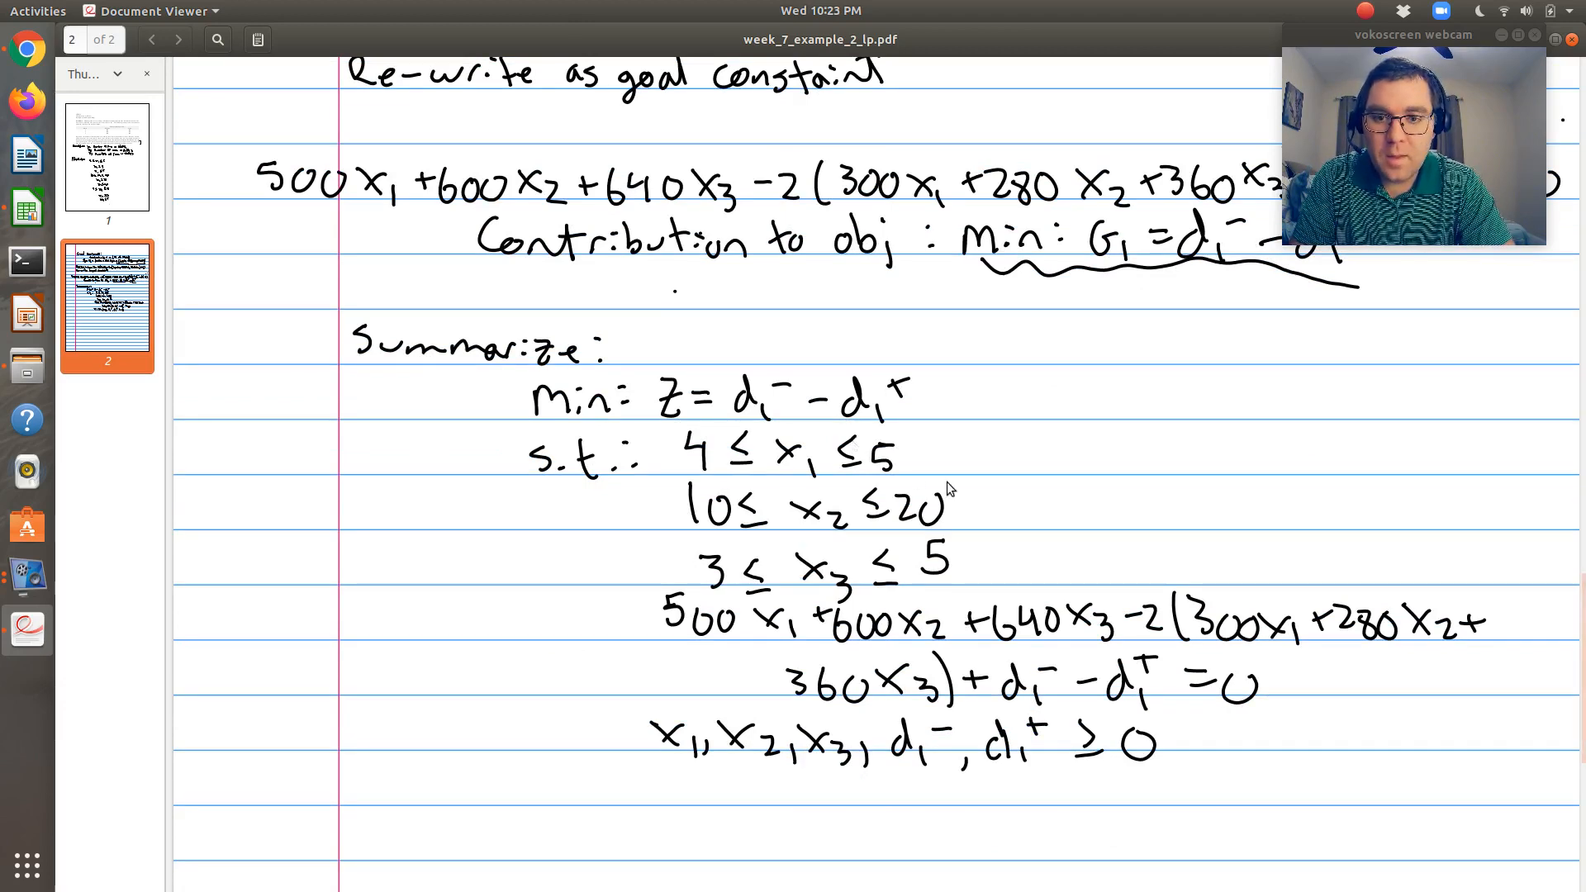
{"action": "key", "text": "alt+Tab"}
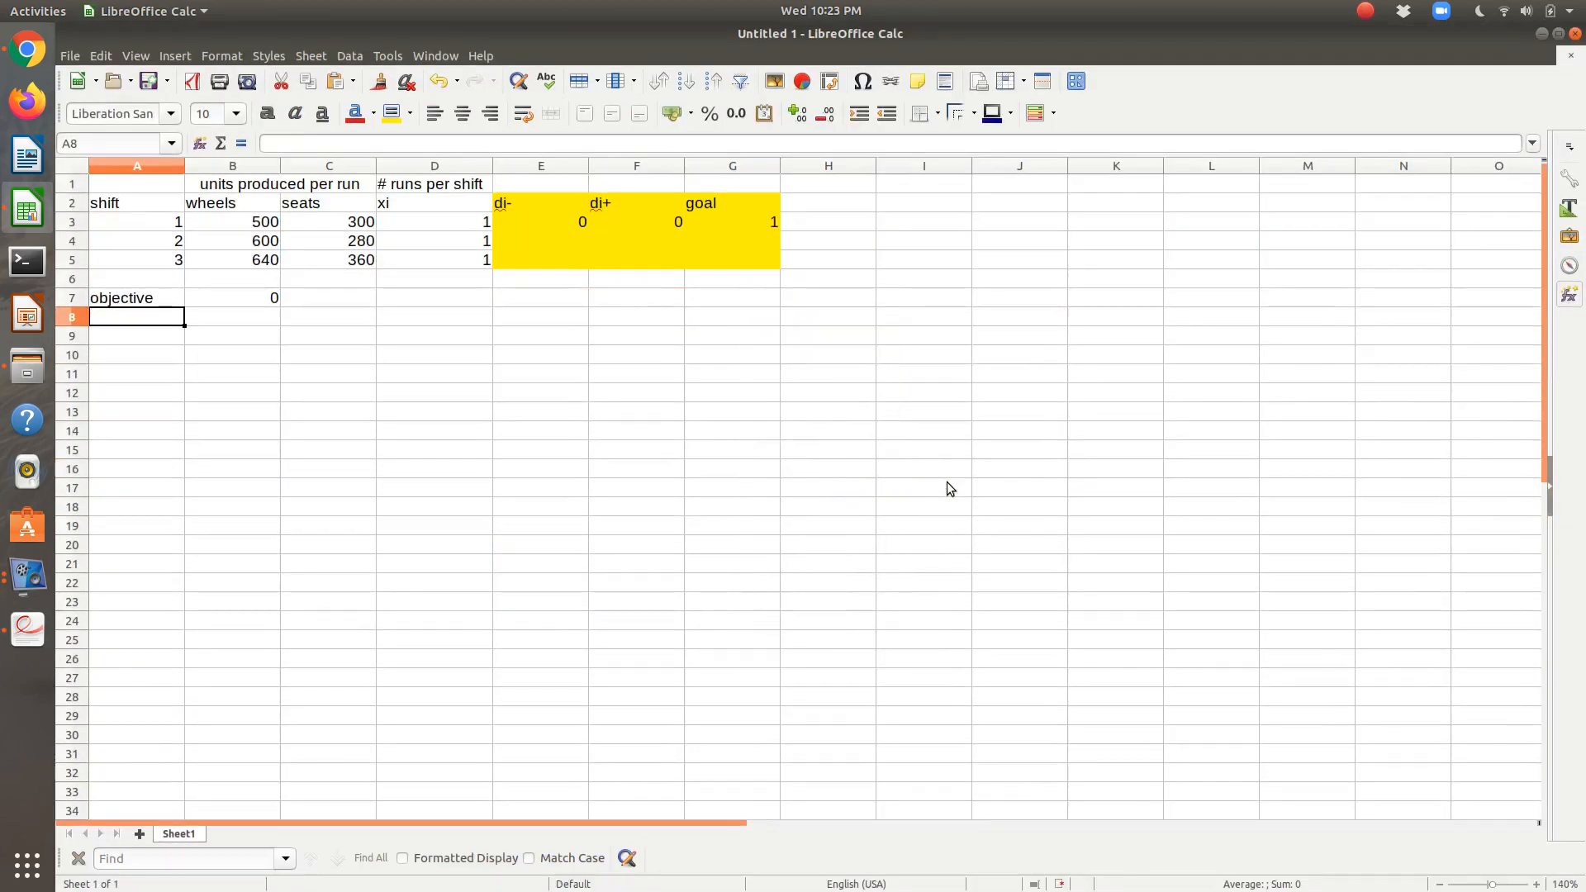
{"action": "key", "text": "Right"}
{"action": "key", "text": "Up"}
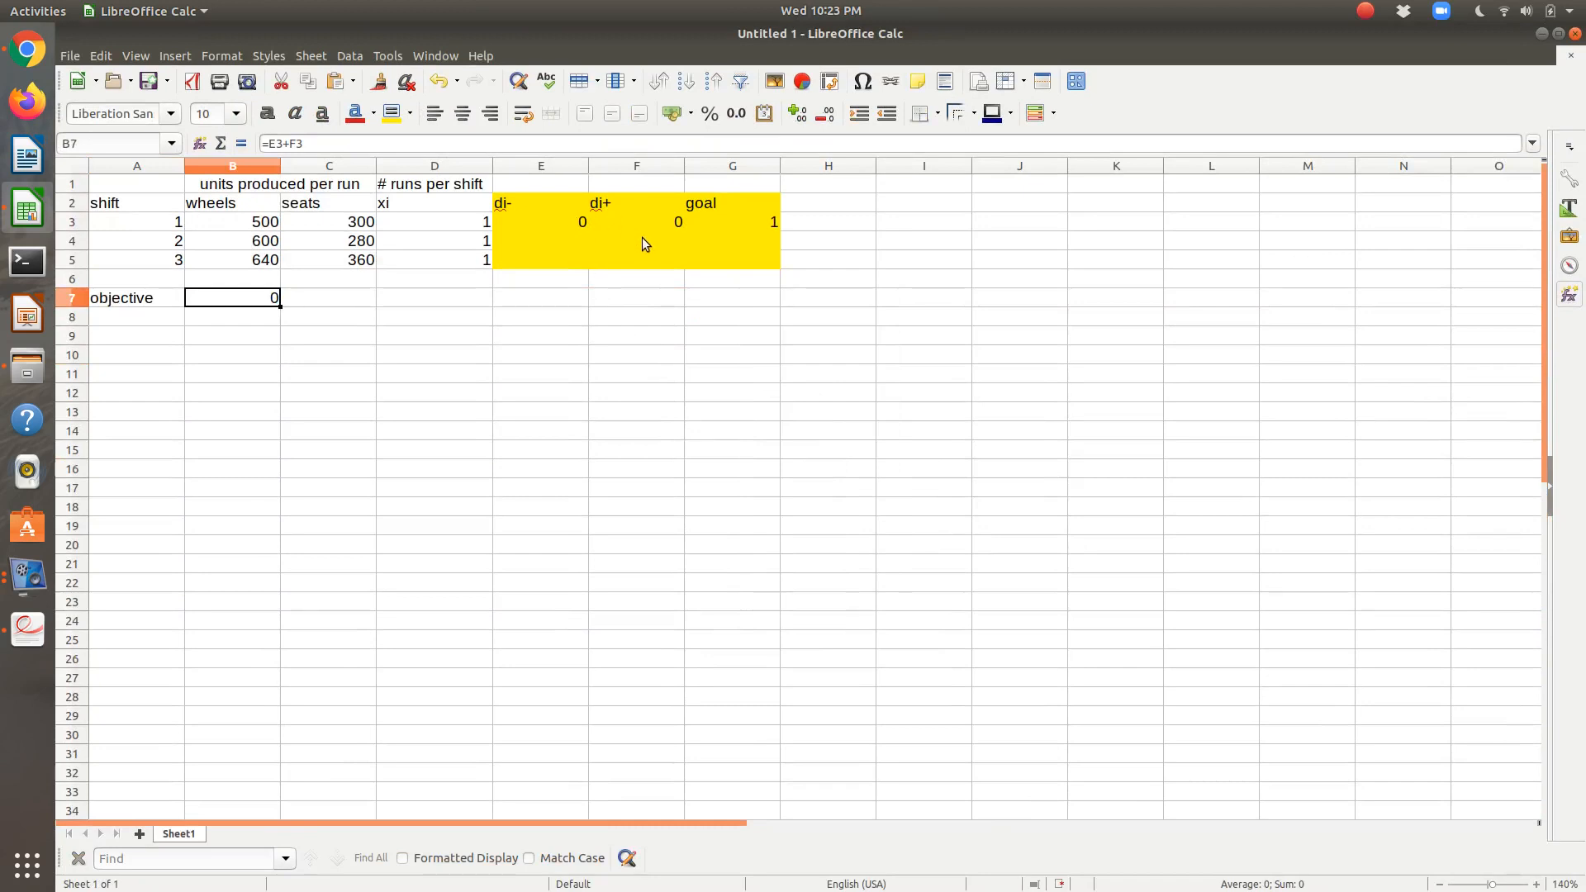
Enter the heading "constraints" in cell A9 and the label "Shift 1" in A10.
{"action": "key", "text": "Down"}
{"action": "key", "text": "Left"}
{"action": "key", "text": "Down"}
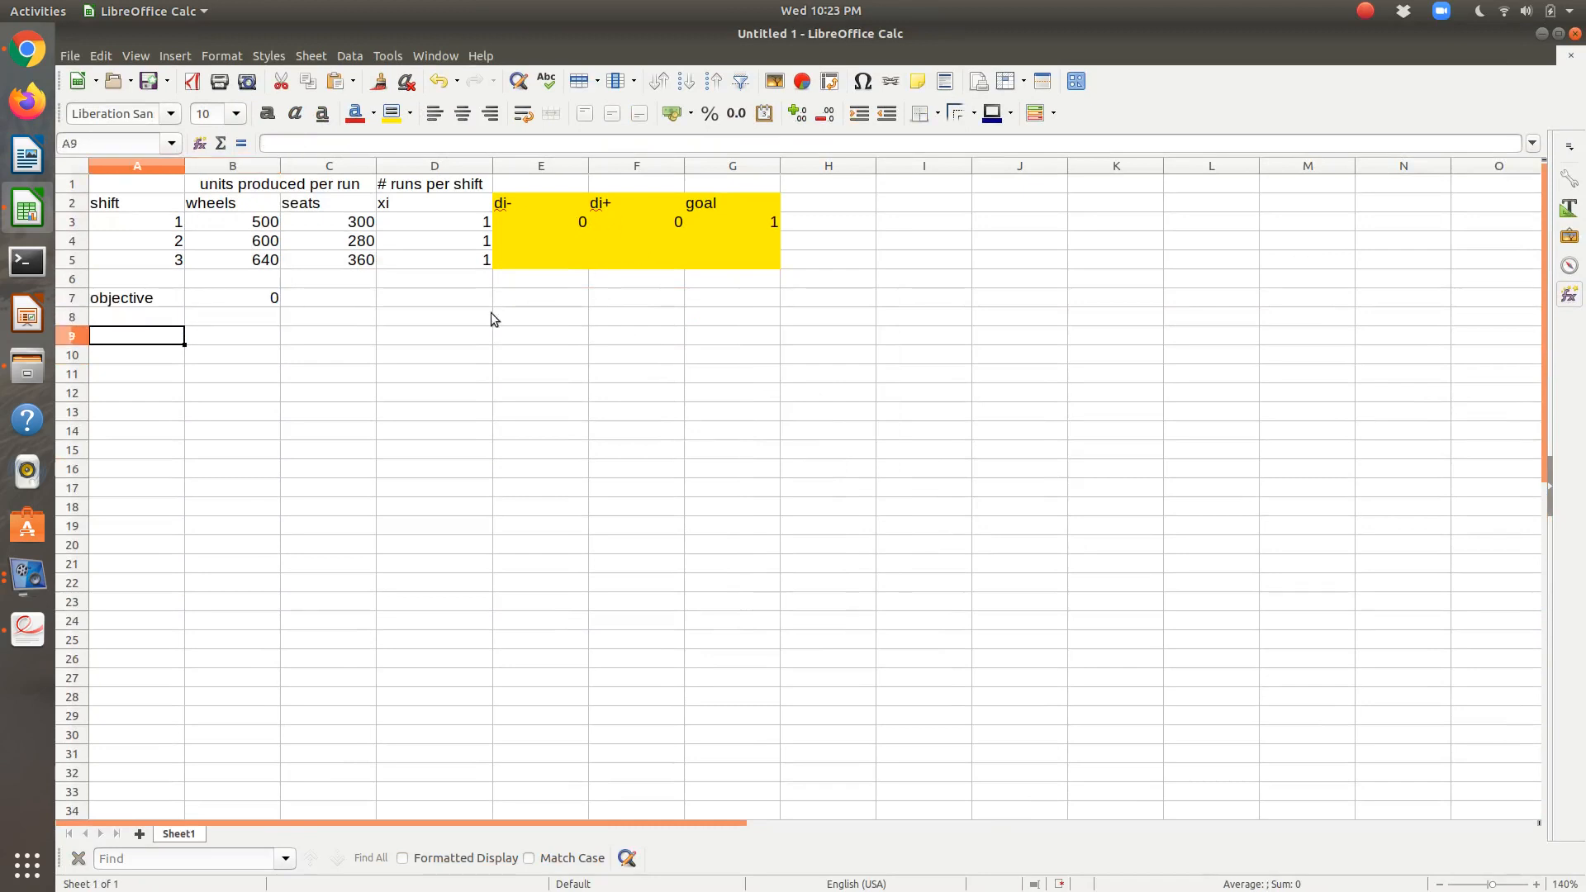
{"action": "type", "text": "constraints"}
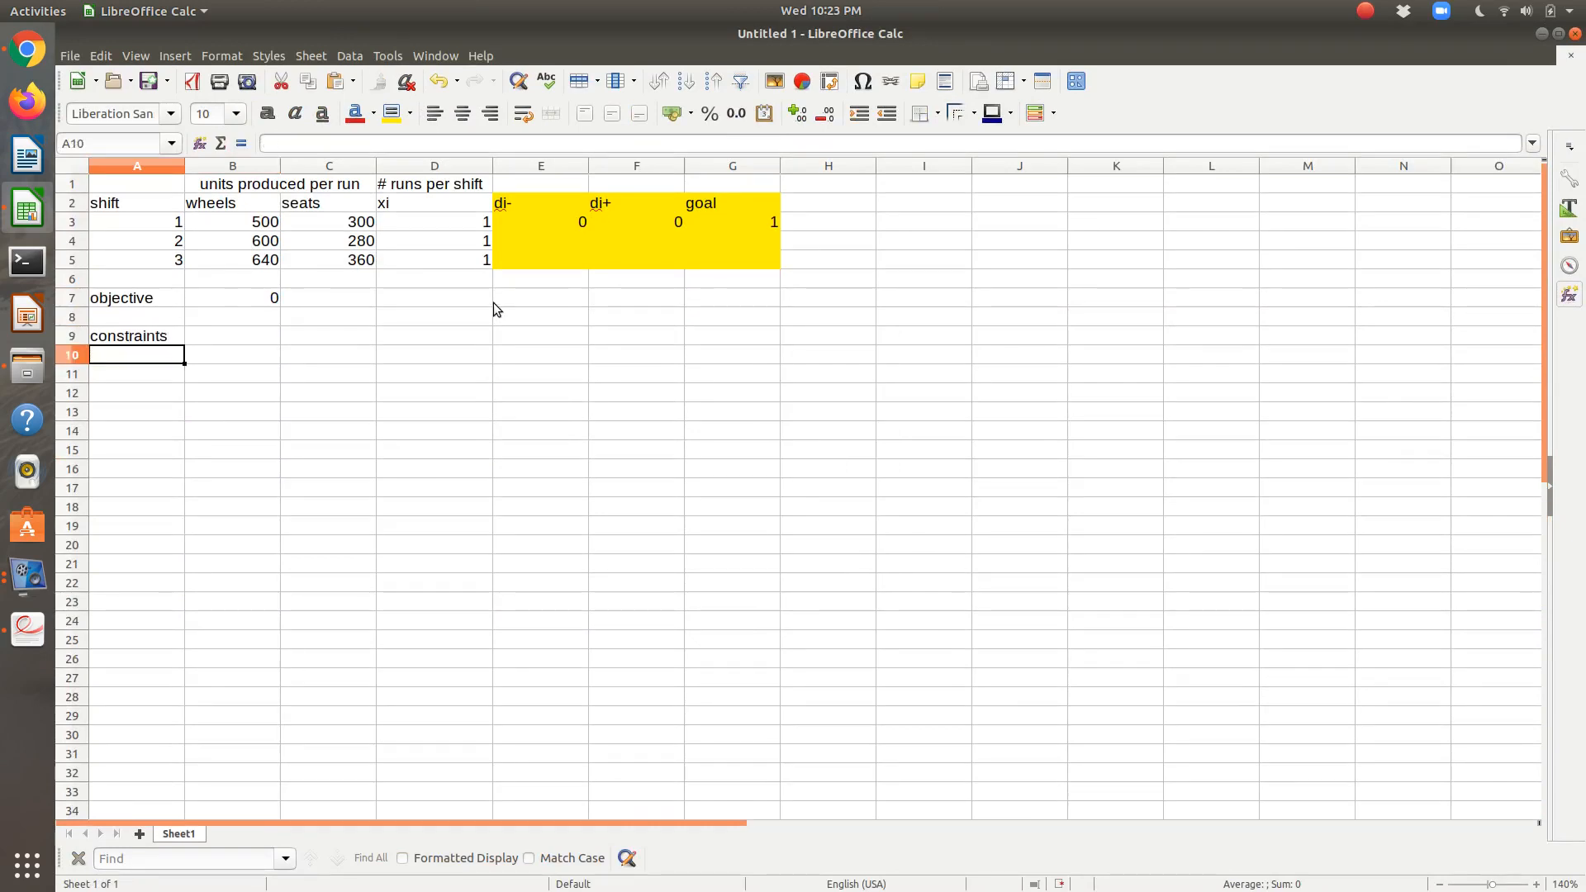
{"action": "key", "text": "Return"}
{"action": "type", "text": "shift "}
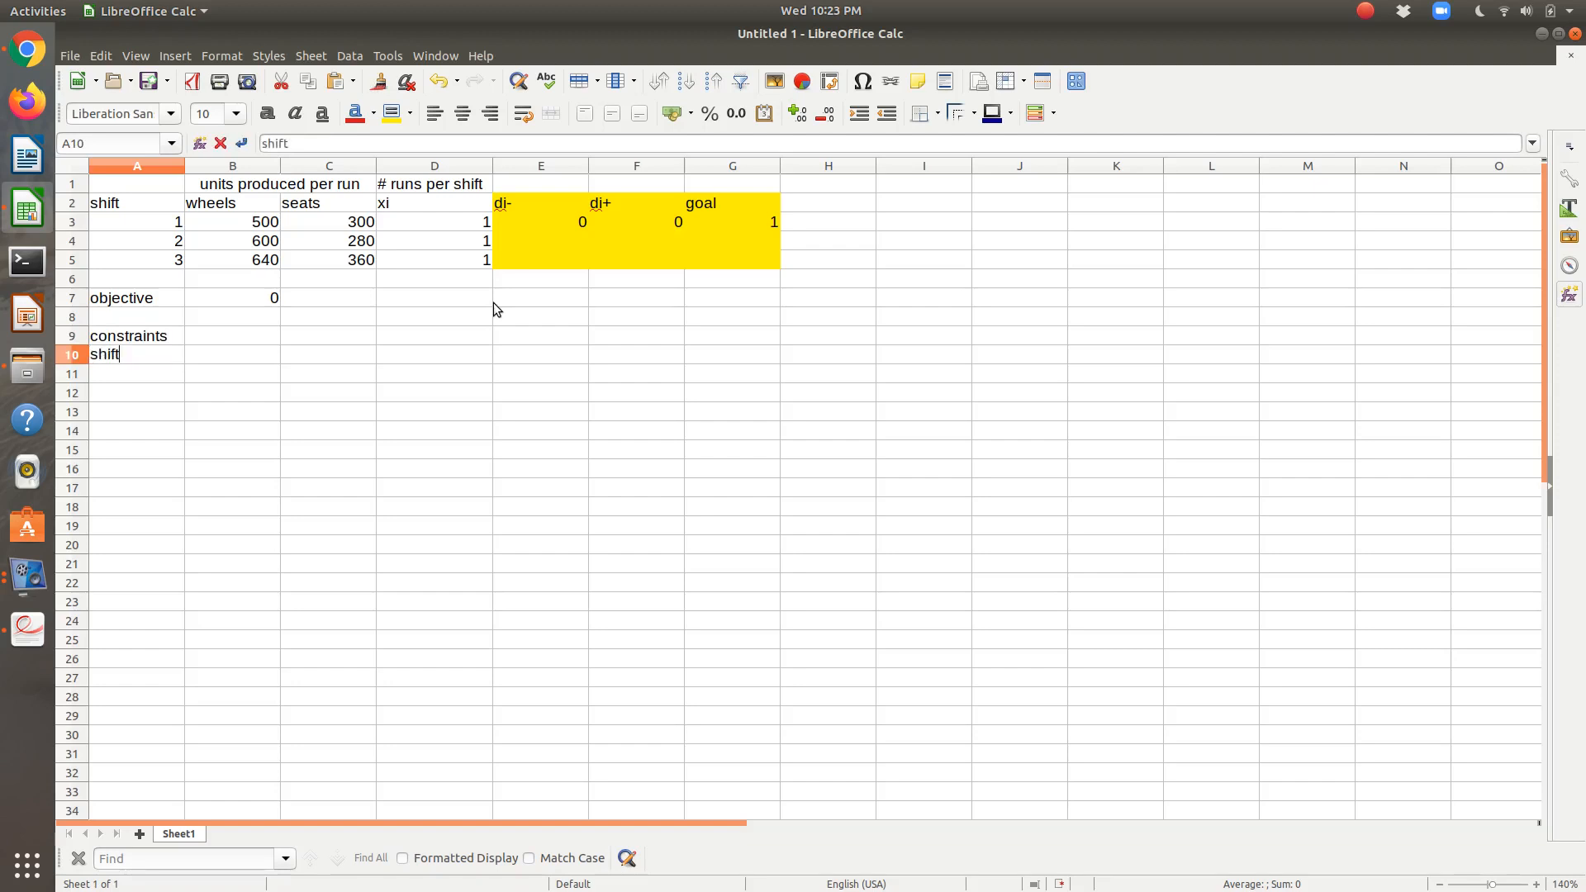
{"action": "type", "text": "1"}
{"action": "key", "text": "Return"}
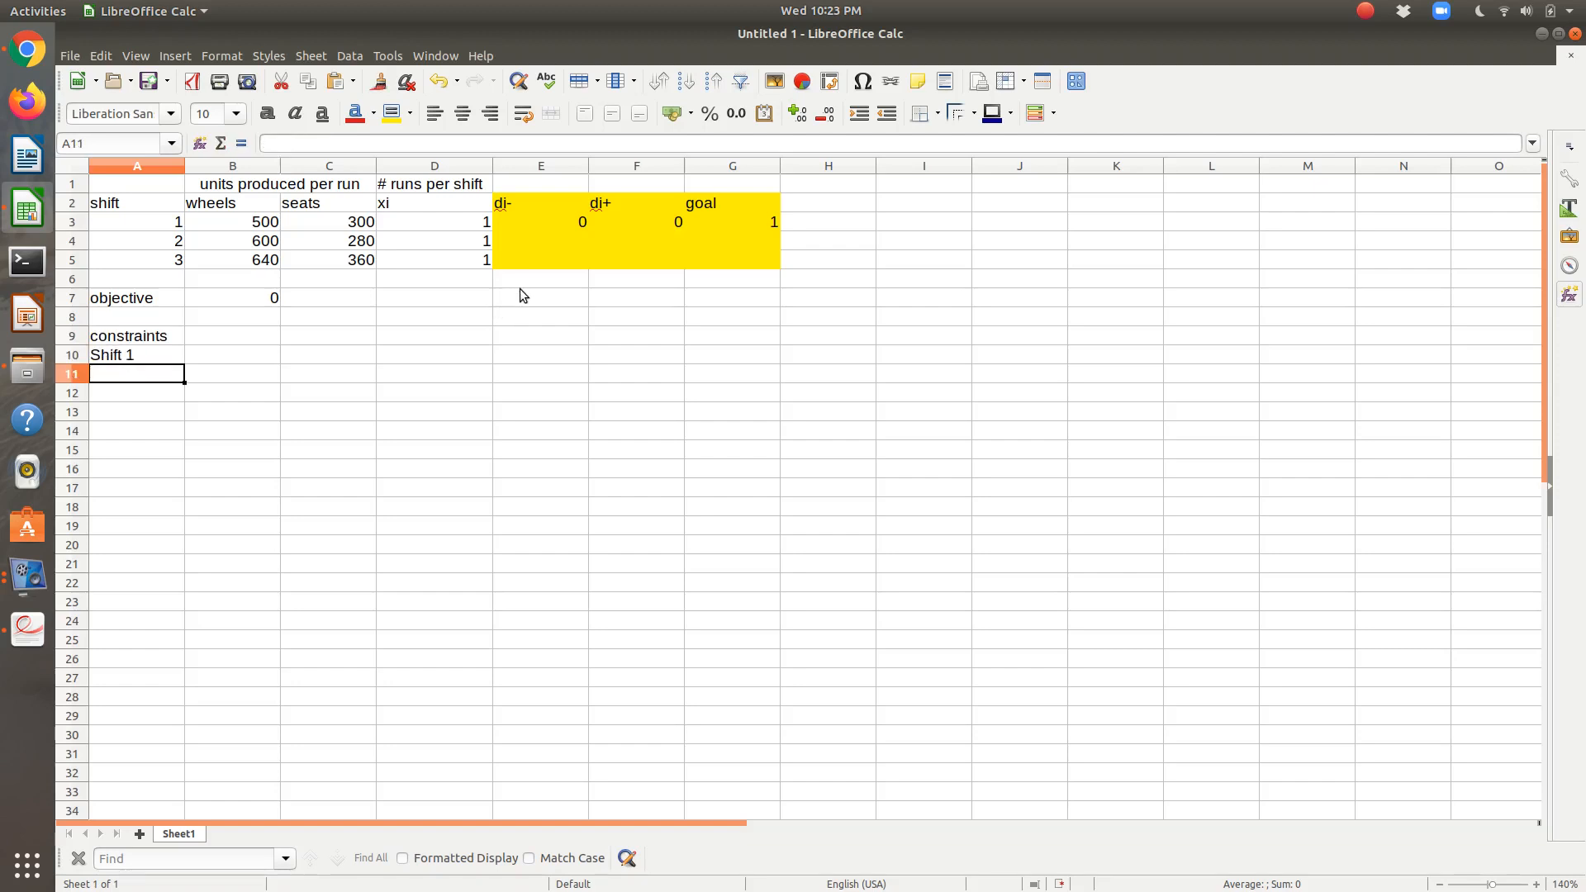
Label cell A12 "Shift 2" and cell A14 "Shift 3", leaving a blank row between the shift labels.
{"action": "key", "text": "Return"}
{"action": "type", "text": "shift "}
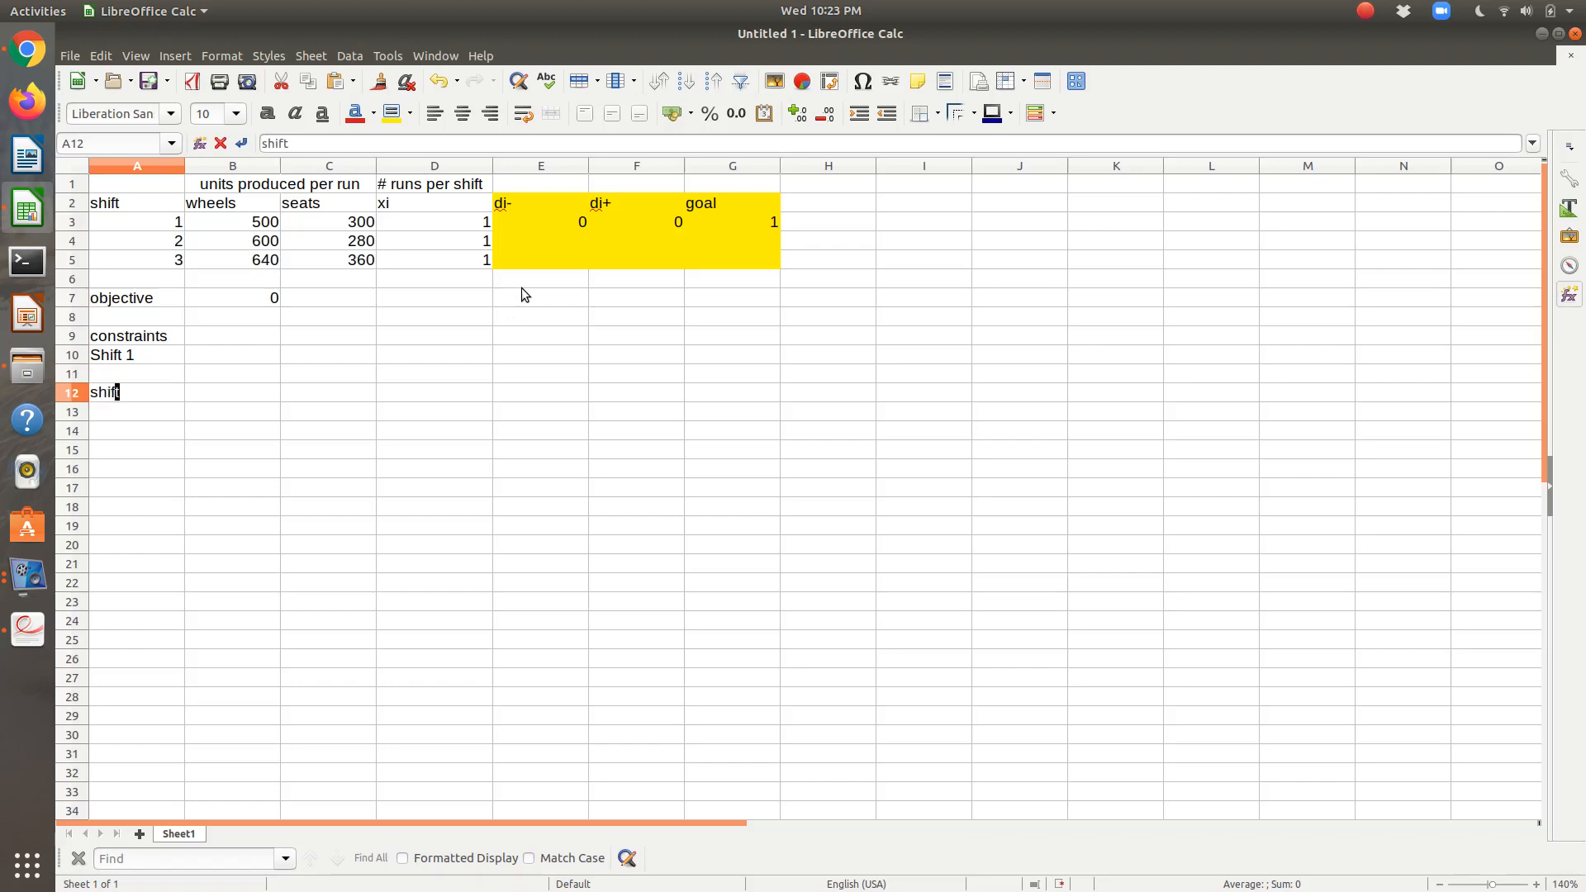
{"action": "type", "text": "2"}
{"action": "key", "text": "Return"}
{"action": "key", "text": "Return"}
{"action": "type", "text": "shif"}
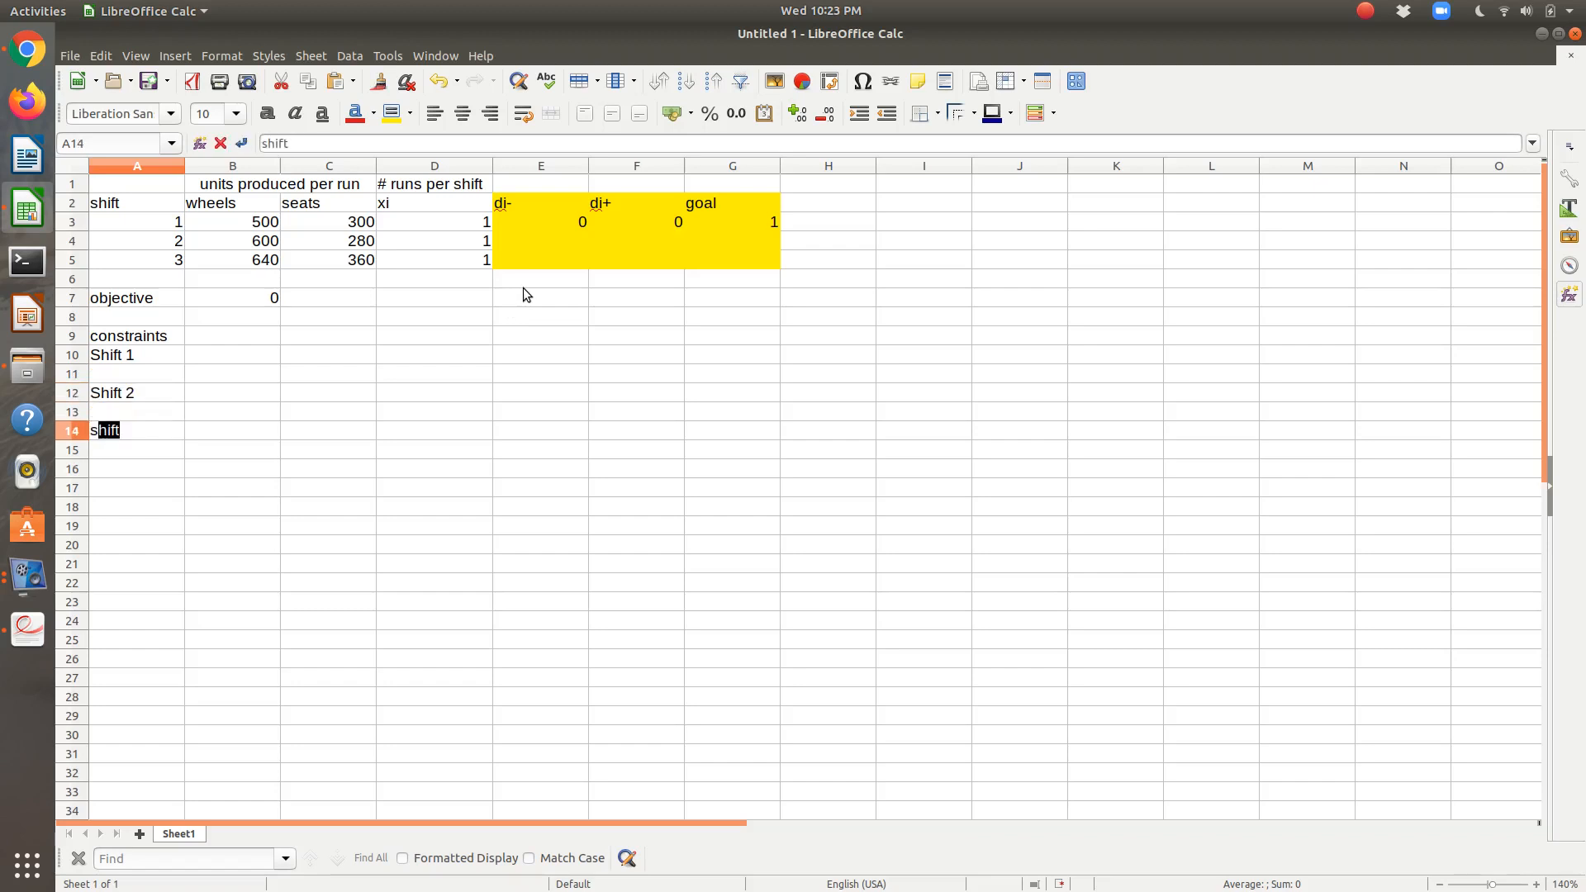
{"action": "type", "text": "t 3"}
{"action": "key", "text": "Tab"}
{"action": "key", "text": "Tab"}
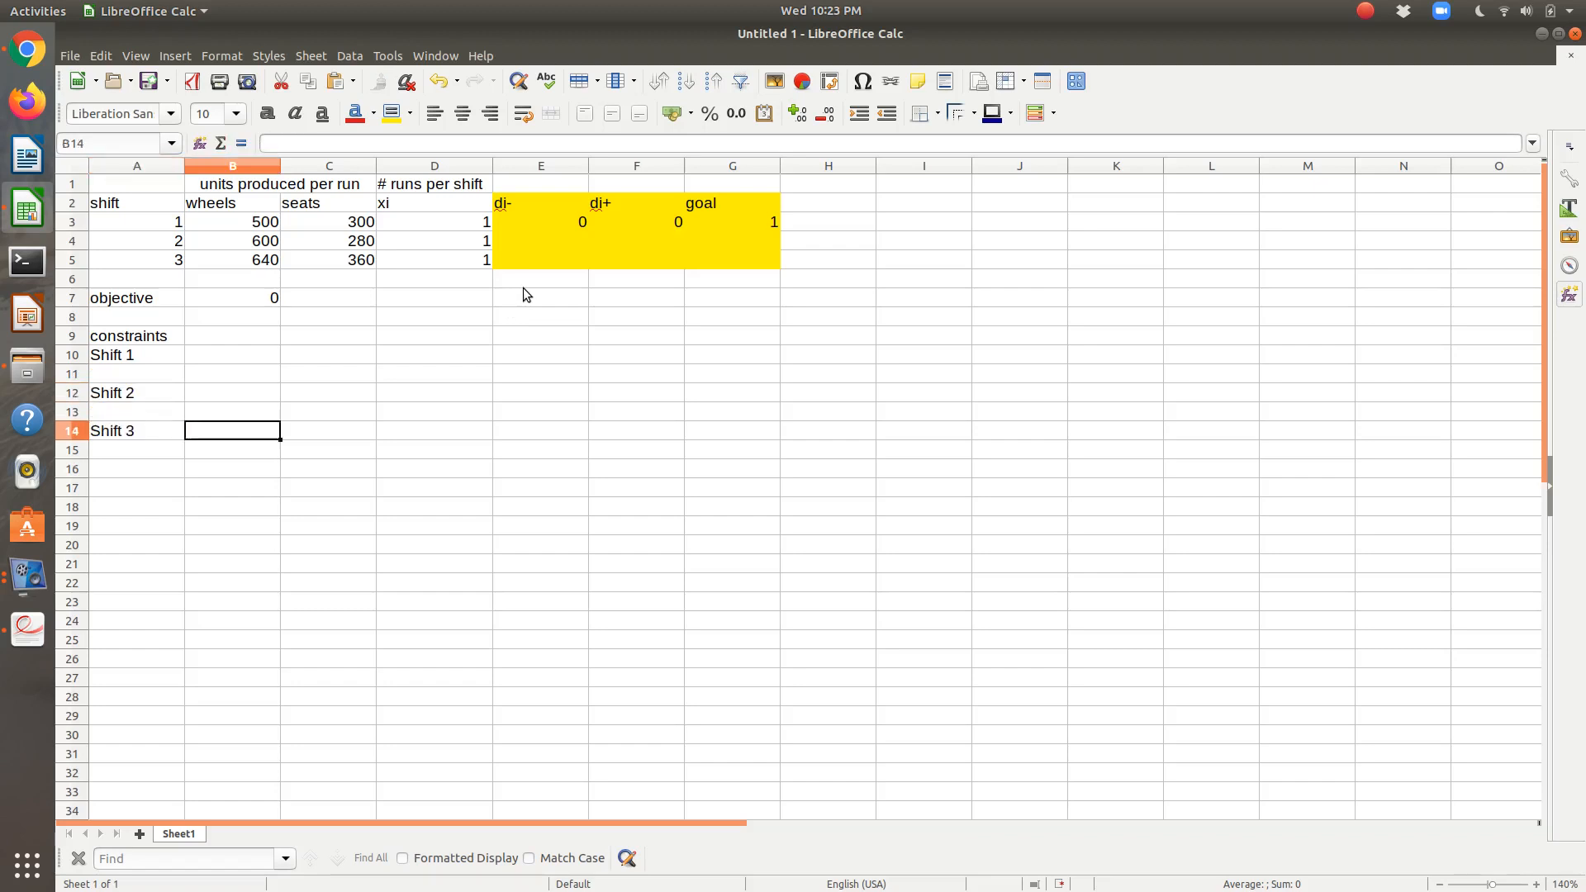
Reference the shift 1 run count in both Shift 1 constraint rows by entering =D3 in B10 and B11.
{"action": "key", "text": "Left"}
{"action": "key", "text": "Up"}
{"action": "key", "text": "Up"}
{"action": "key", "text": "Up"}
{"action": "key", "text": "Up"}
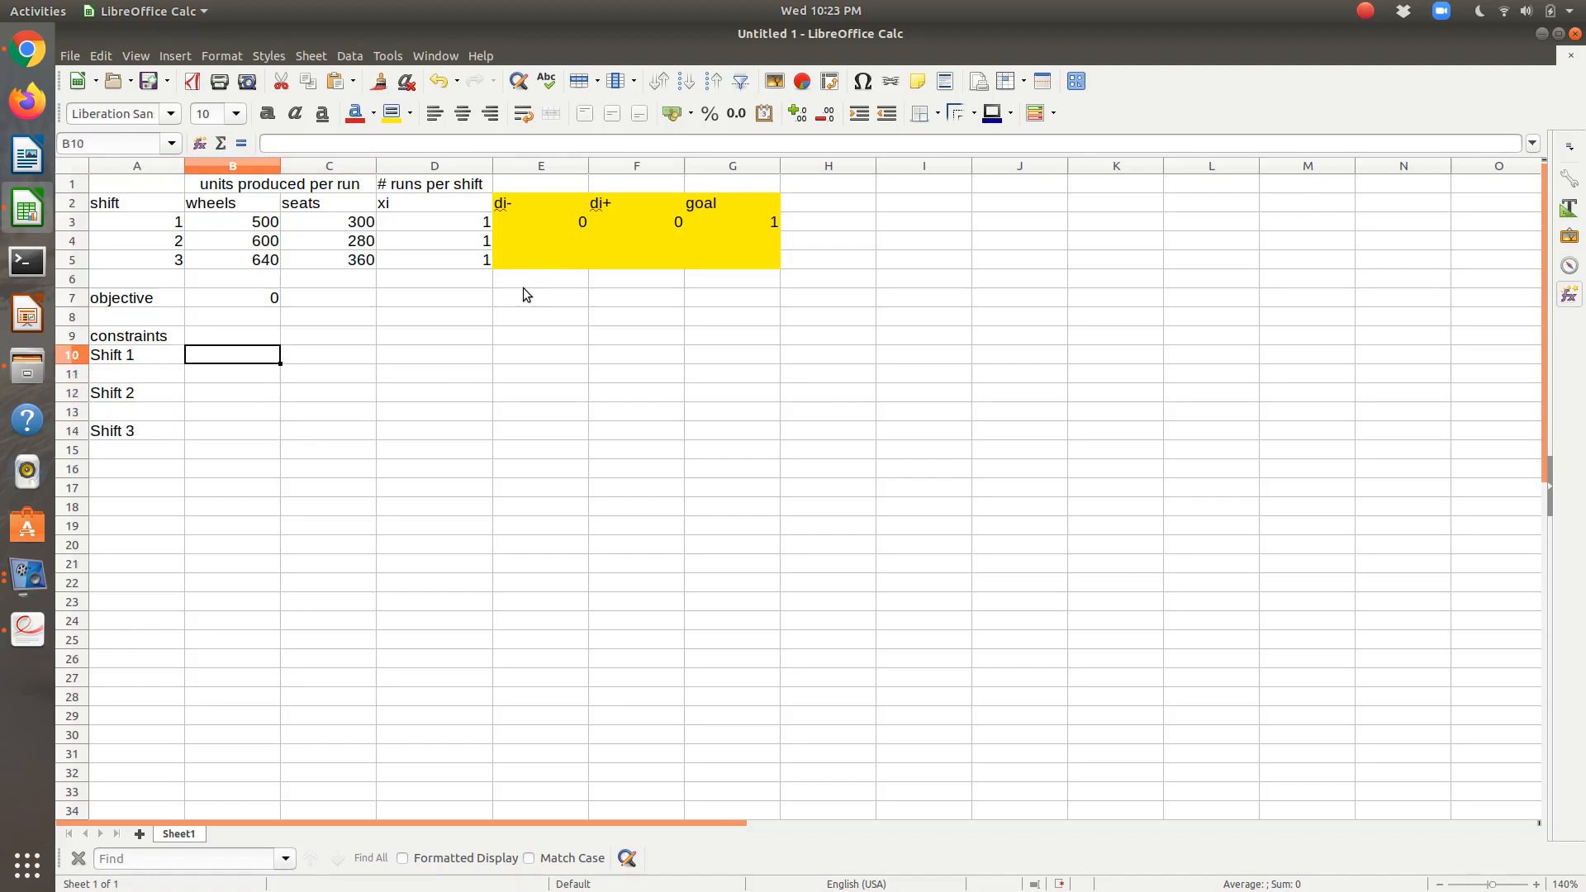
{"action": "type", "text": "="}
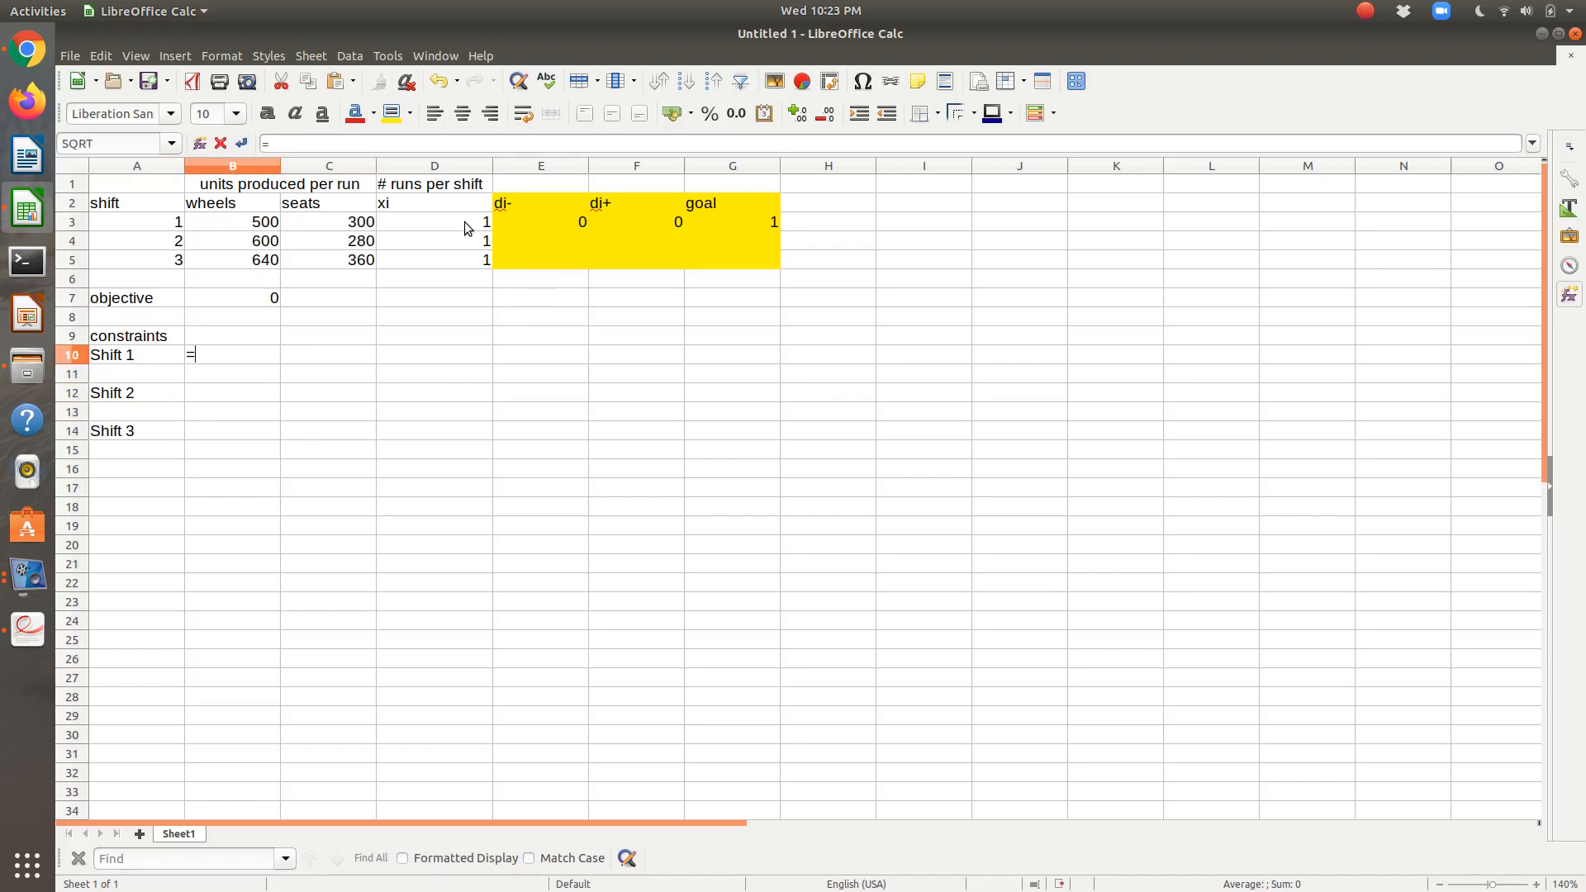
{"action": "left_click", "coordinate": [456, 221]}
{"action": "key", "text": "Return"}
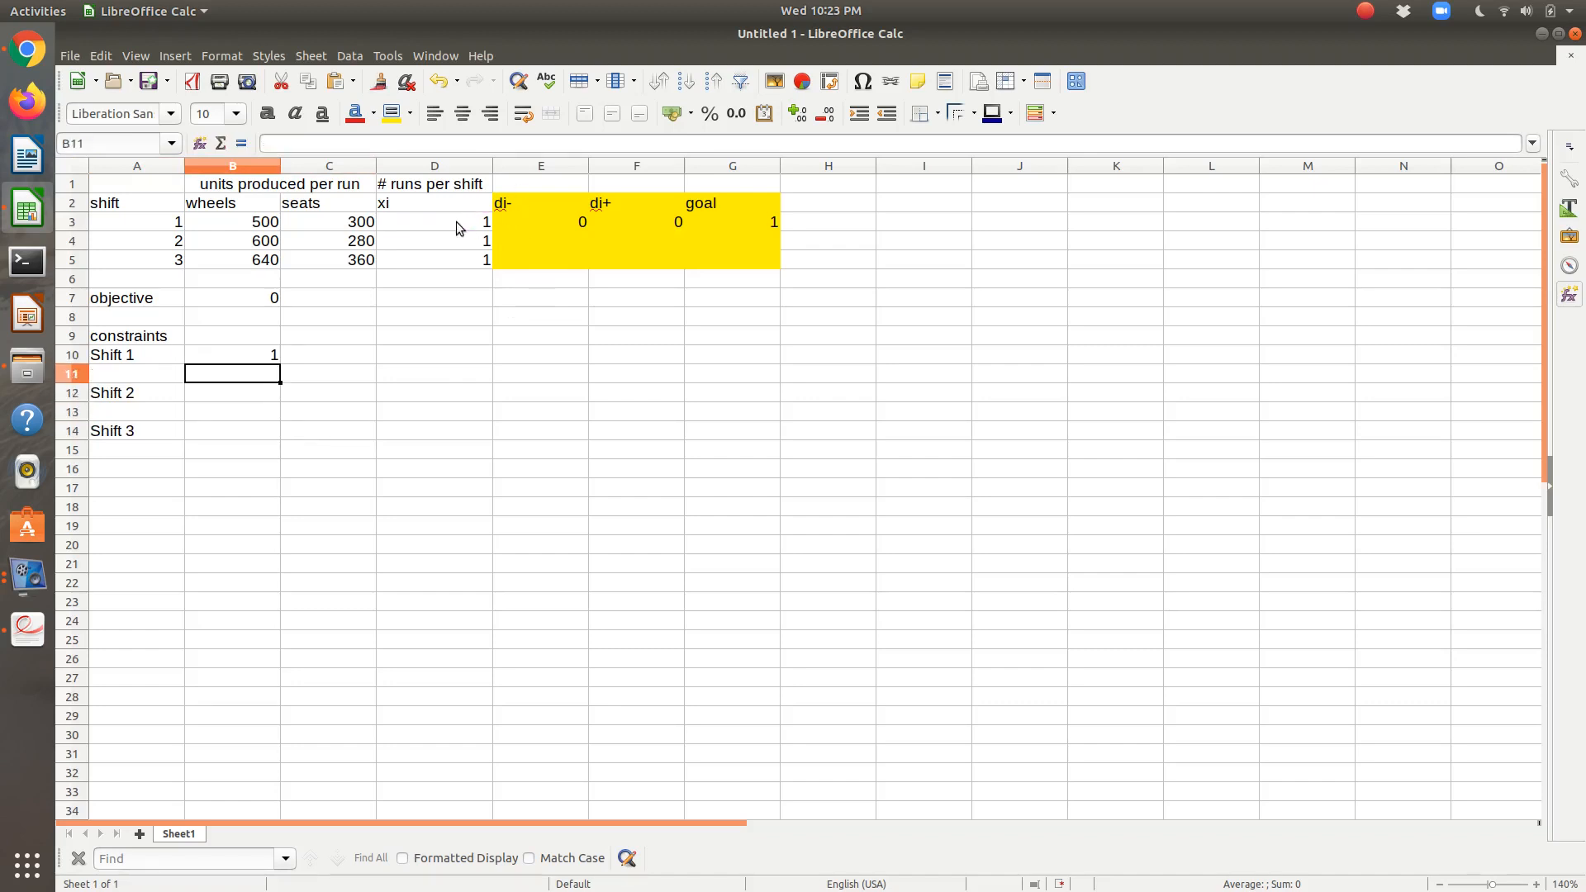
{"action": "type", "text": "="}
{"action": "left_click", "coordinate": [456, 221]}
{"action": "key", "text": "Return"}
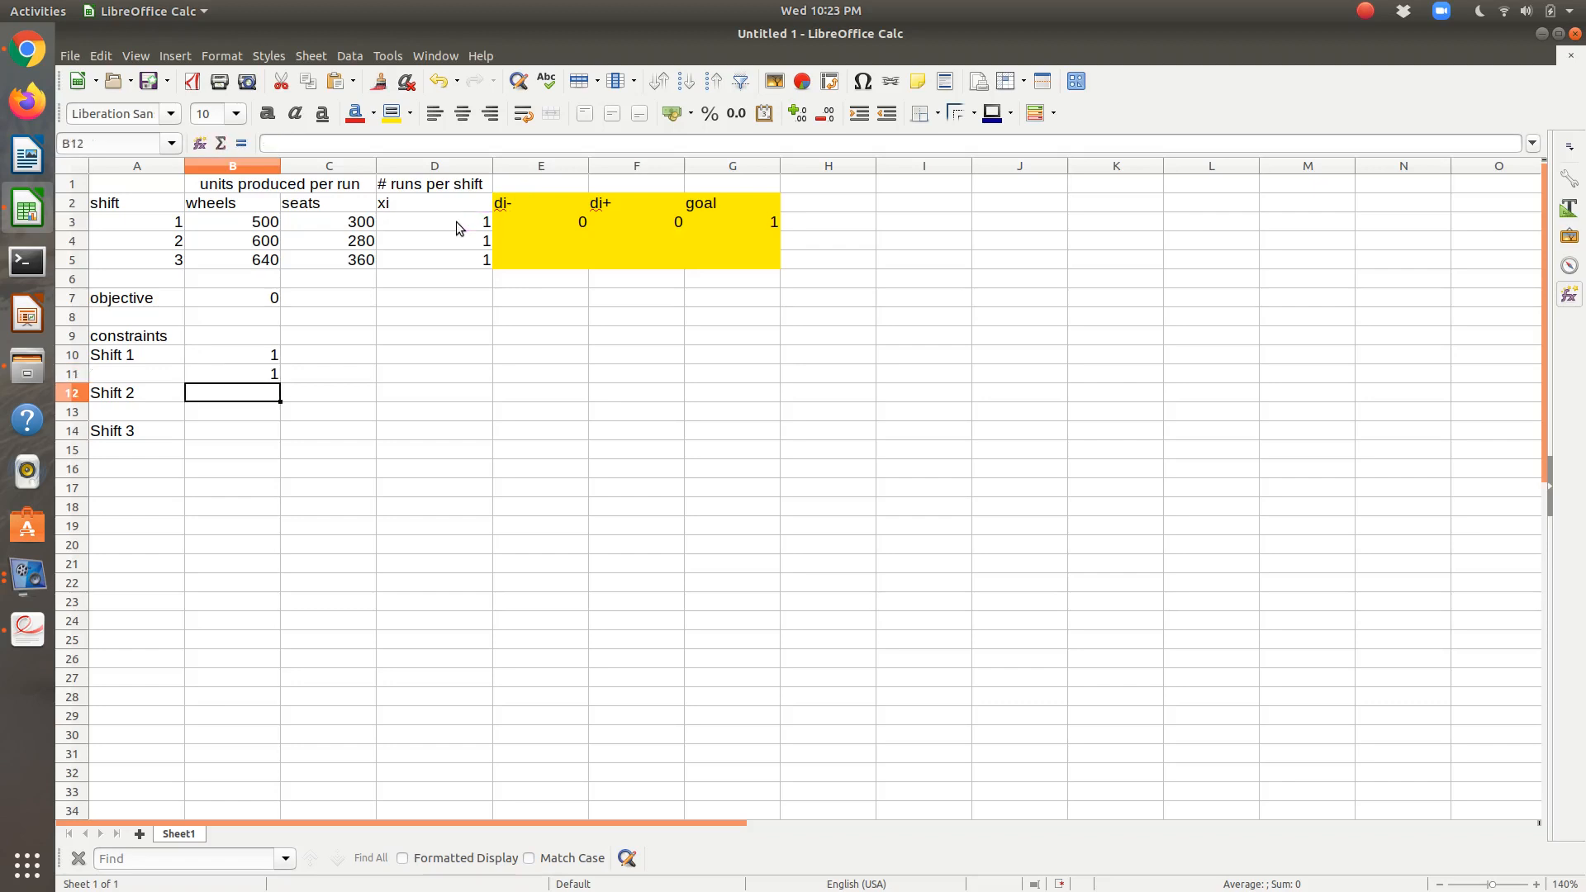
Reference the shift 2 run count in both Shift 2 constraint rows by entering =D4 in B12 and B13.
{"action": "type", "text": "="}
{"action": "left_click", "coordinate": [458, 240]}
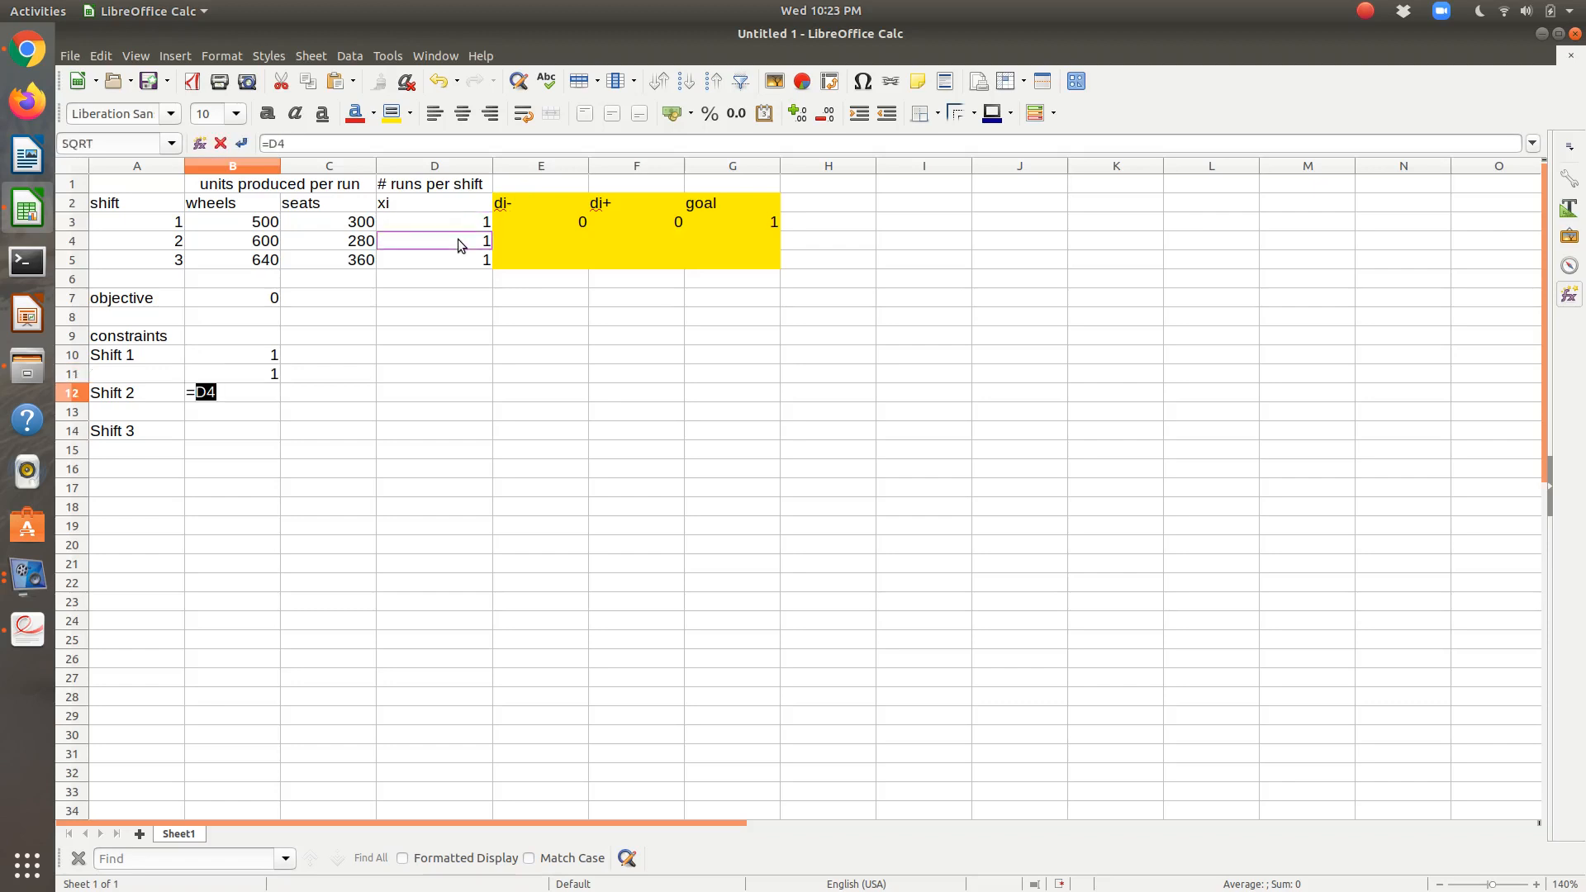
{"action": "key", "text": "Return"}
{"action": "type", "text": "="}
{"action": "left_click", "coordinate": [457, 239]}
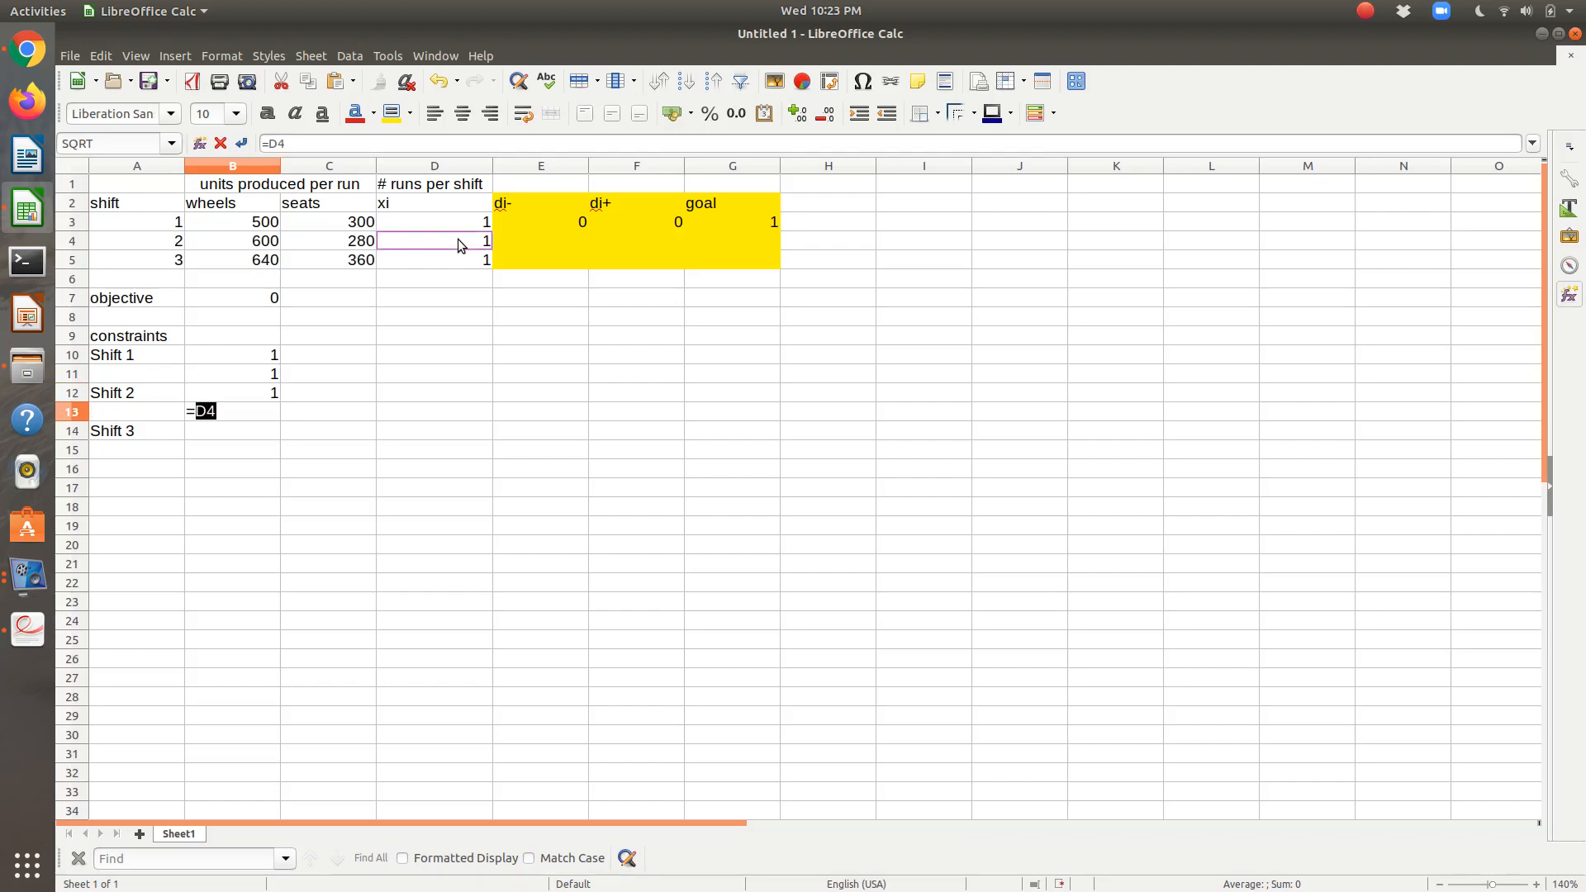
{"action": "key", "text": "Return"}
Reference the shift 3 run count in both Shift 3 constraint rows by entering =D5 in B14 and B15.
{"action": "type", "text": "="}
{"action": "left_click", "coordinate": [475, 262]}
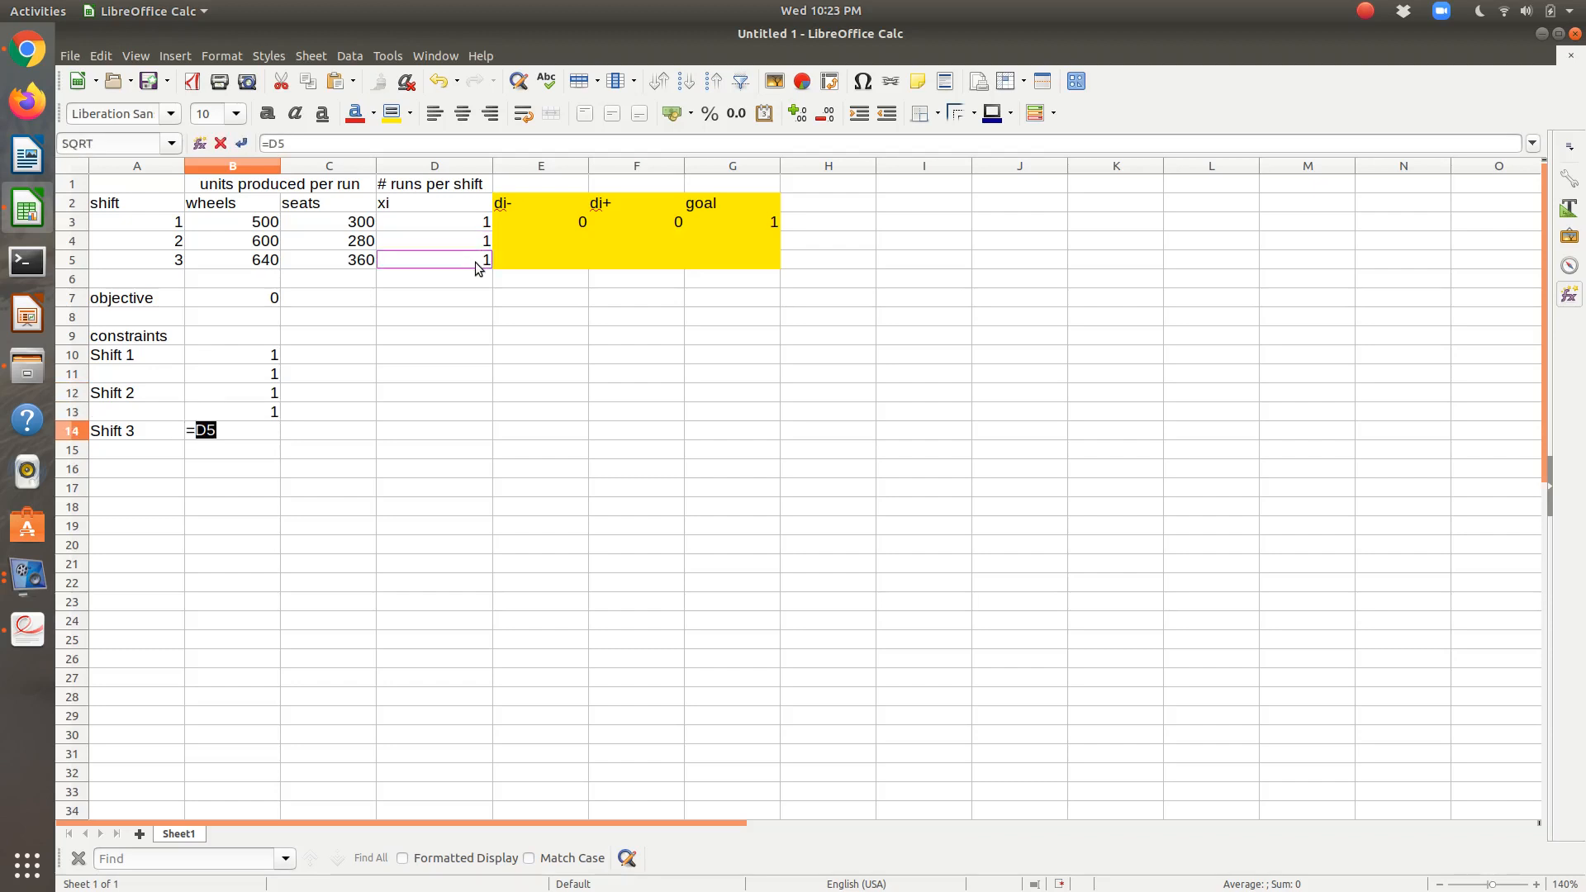
{"action": "key", "text": "Return"}
{"action": "type", "text": "="}
{"action": "left_click", "coordinate": [476, 261]}
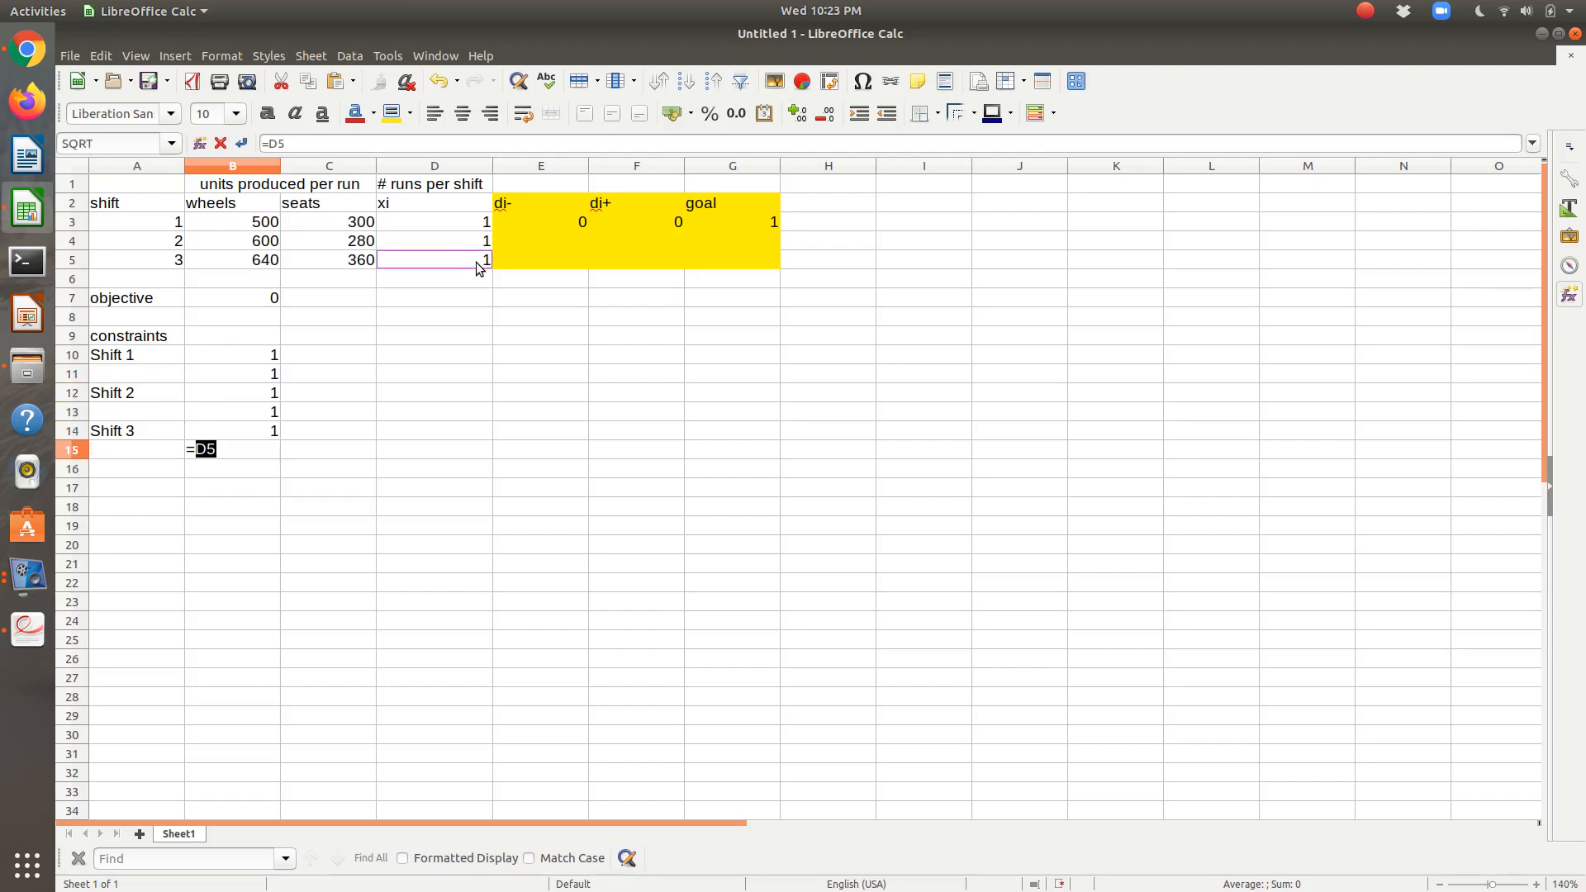
{"action": "key", "text": "Return"}
Check the x1 bounds in the PDF notes and enter the Shift 1 limits 4 in C10 and 5 in C11.
{"action": "key", "text": "Up"}
{"action": "key", "text": "Up"}
{"action": "key", "text": "Up"}
{"action": "key", "text": "Up"}
{"action": "key", "text": "Up"}
{"action": "key", "text": "Up"}
{"action": "key", "text": "Right"}
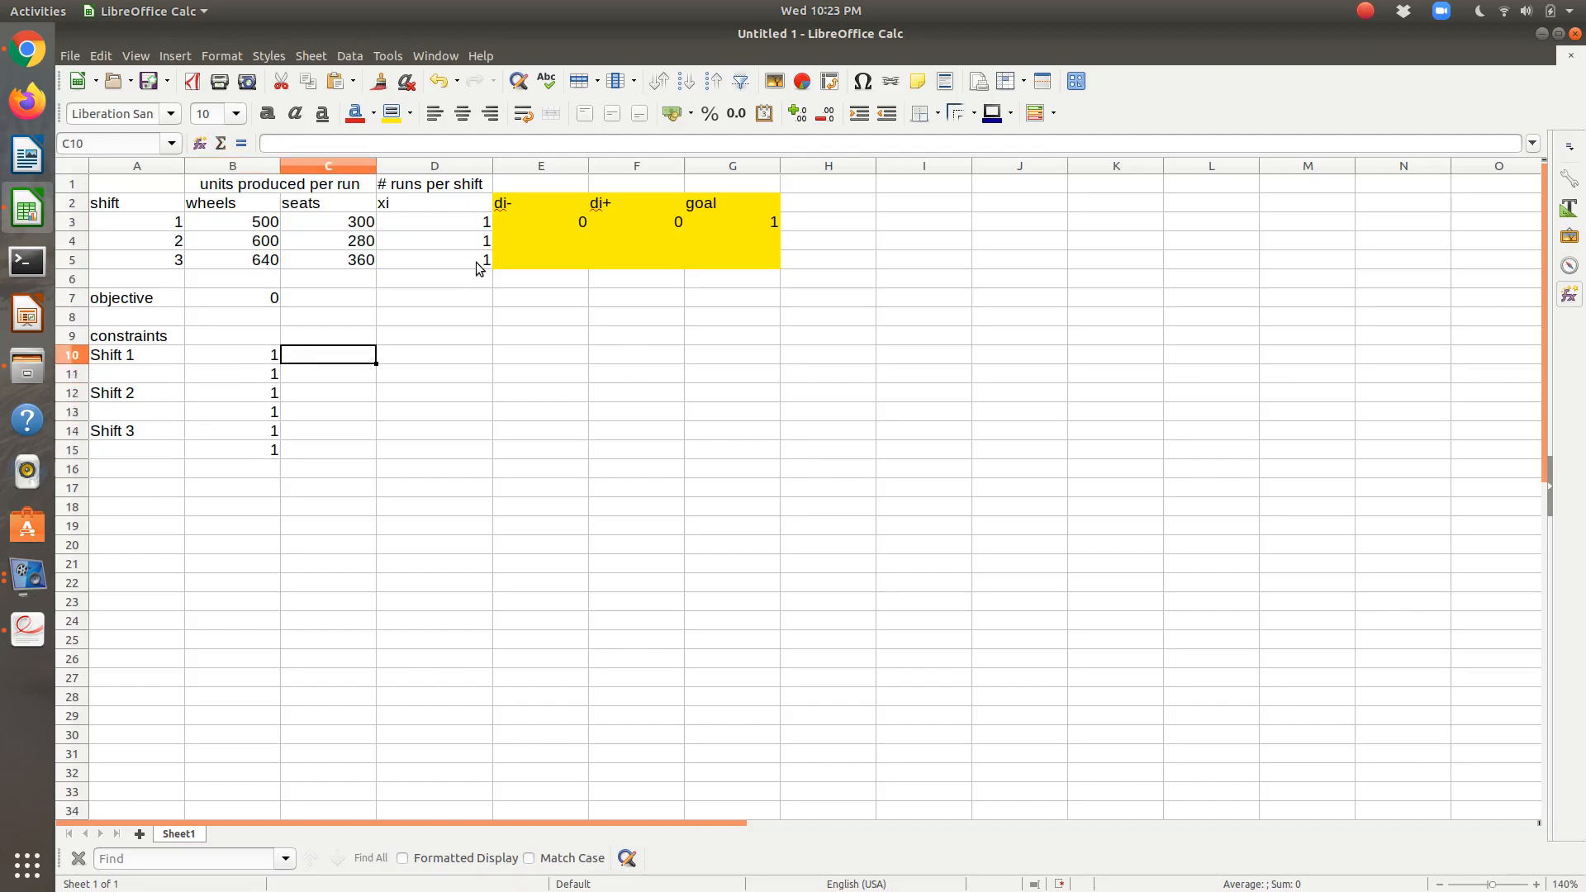
{"action": "key", "text": "alt+Tab"}
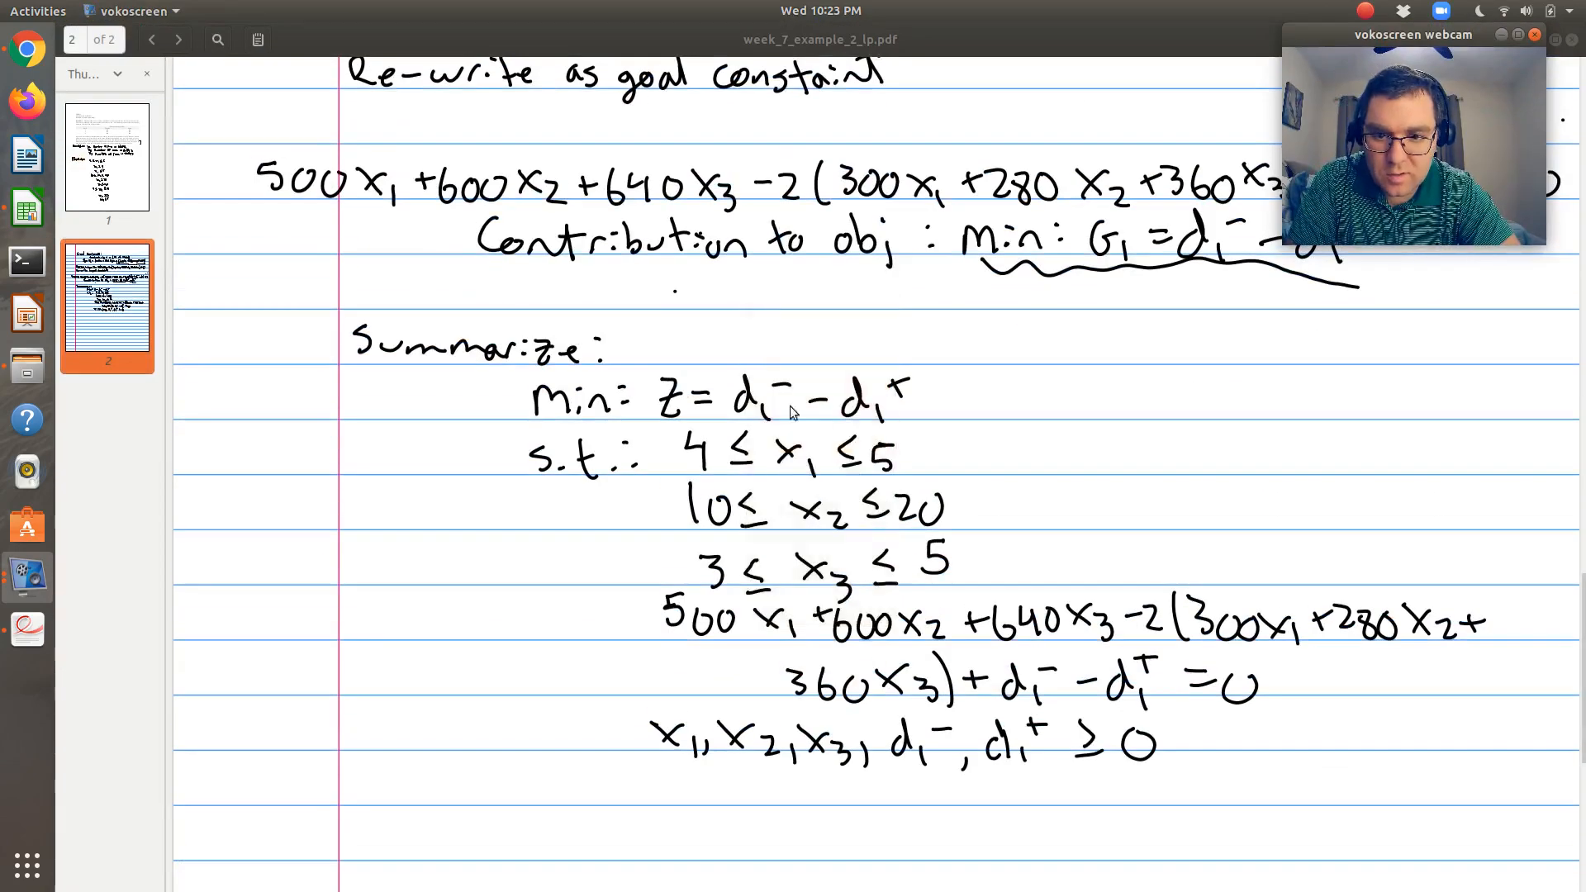
{"action": "key", "text": "alt+Tab"}
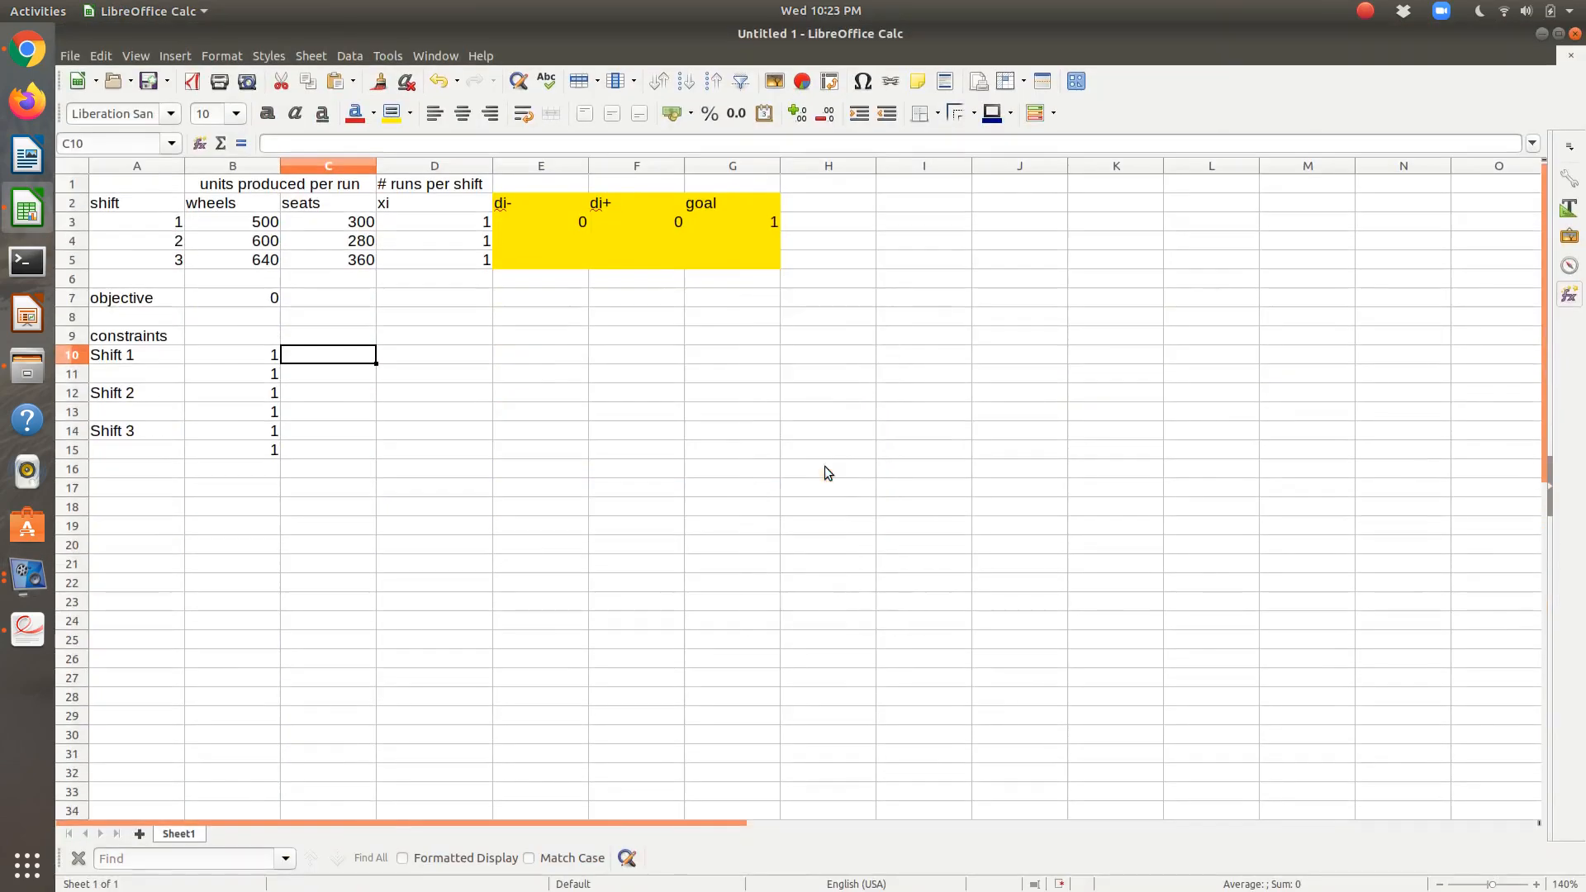
{"action": "type", "text": "4"}
{"action": "key", "text": "Return"}
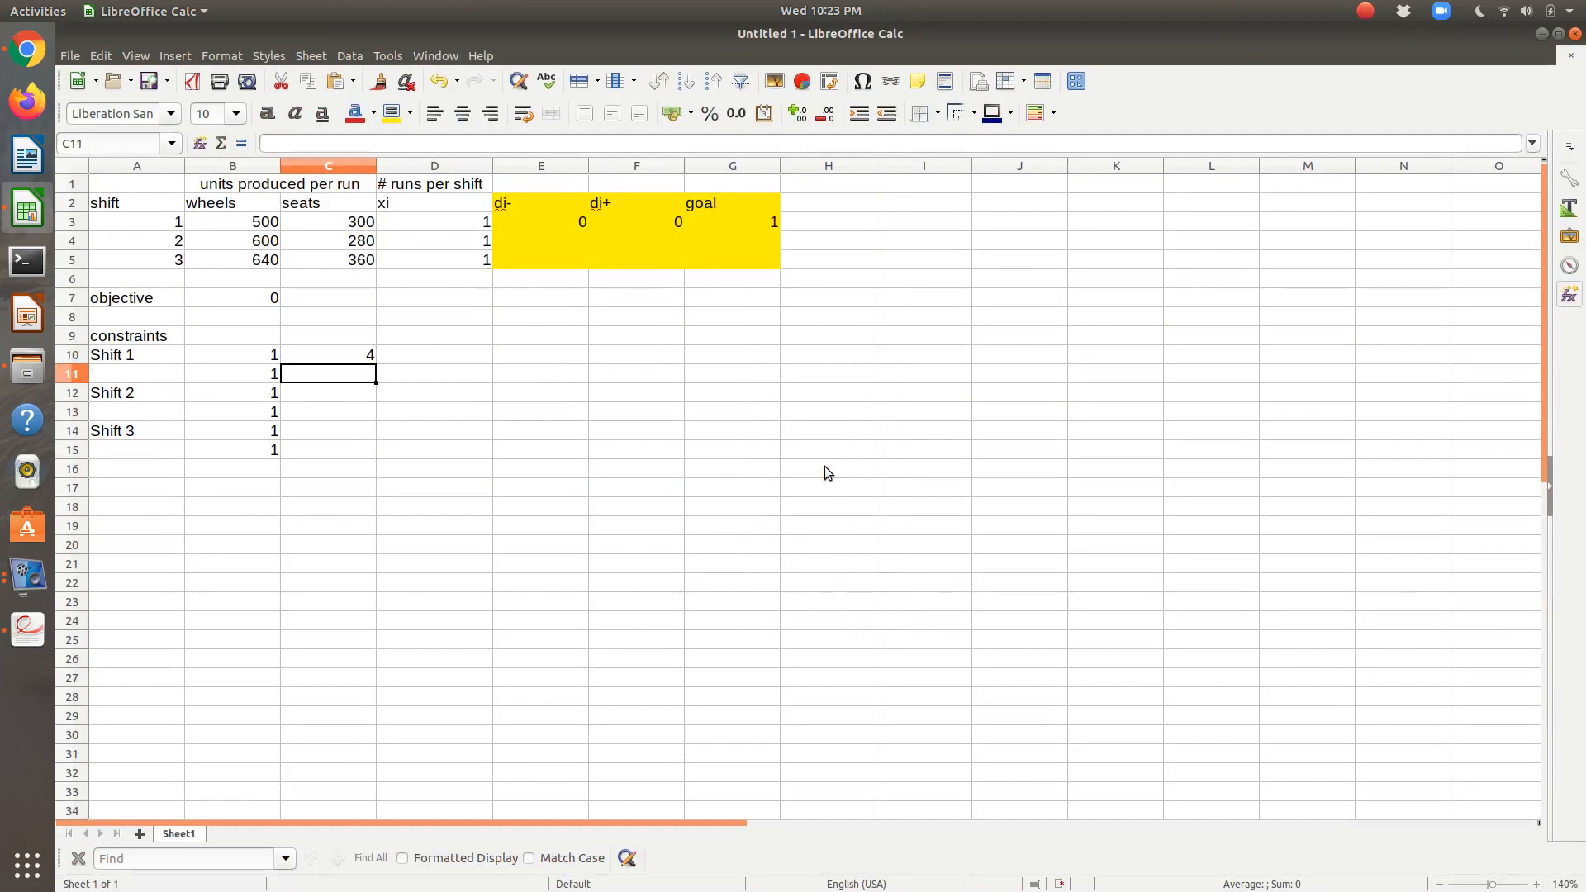
{"action": "type", "text": "5"}
{"action": "key", "text": "Return"}
Check the x2 bounds in the PDF notes and enter the Shift 2 limits 10 in C12 and 20 in C13.
{"action": "key", "text": "alt+Tab"}
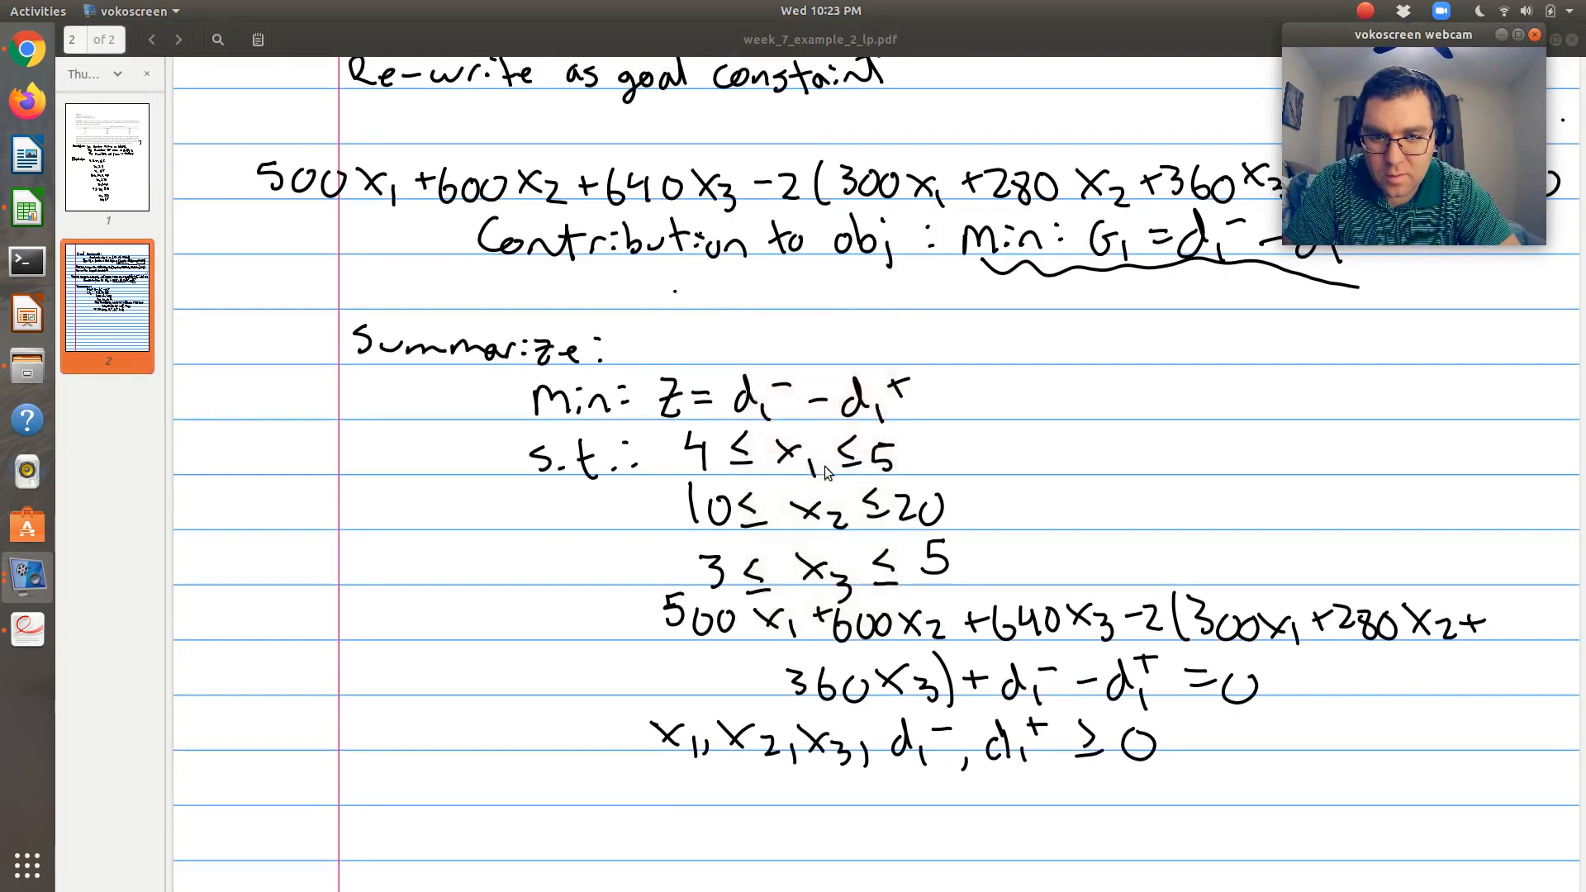
{"action": "key", "text": "alt+Tab"}
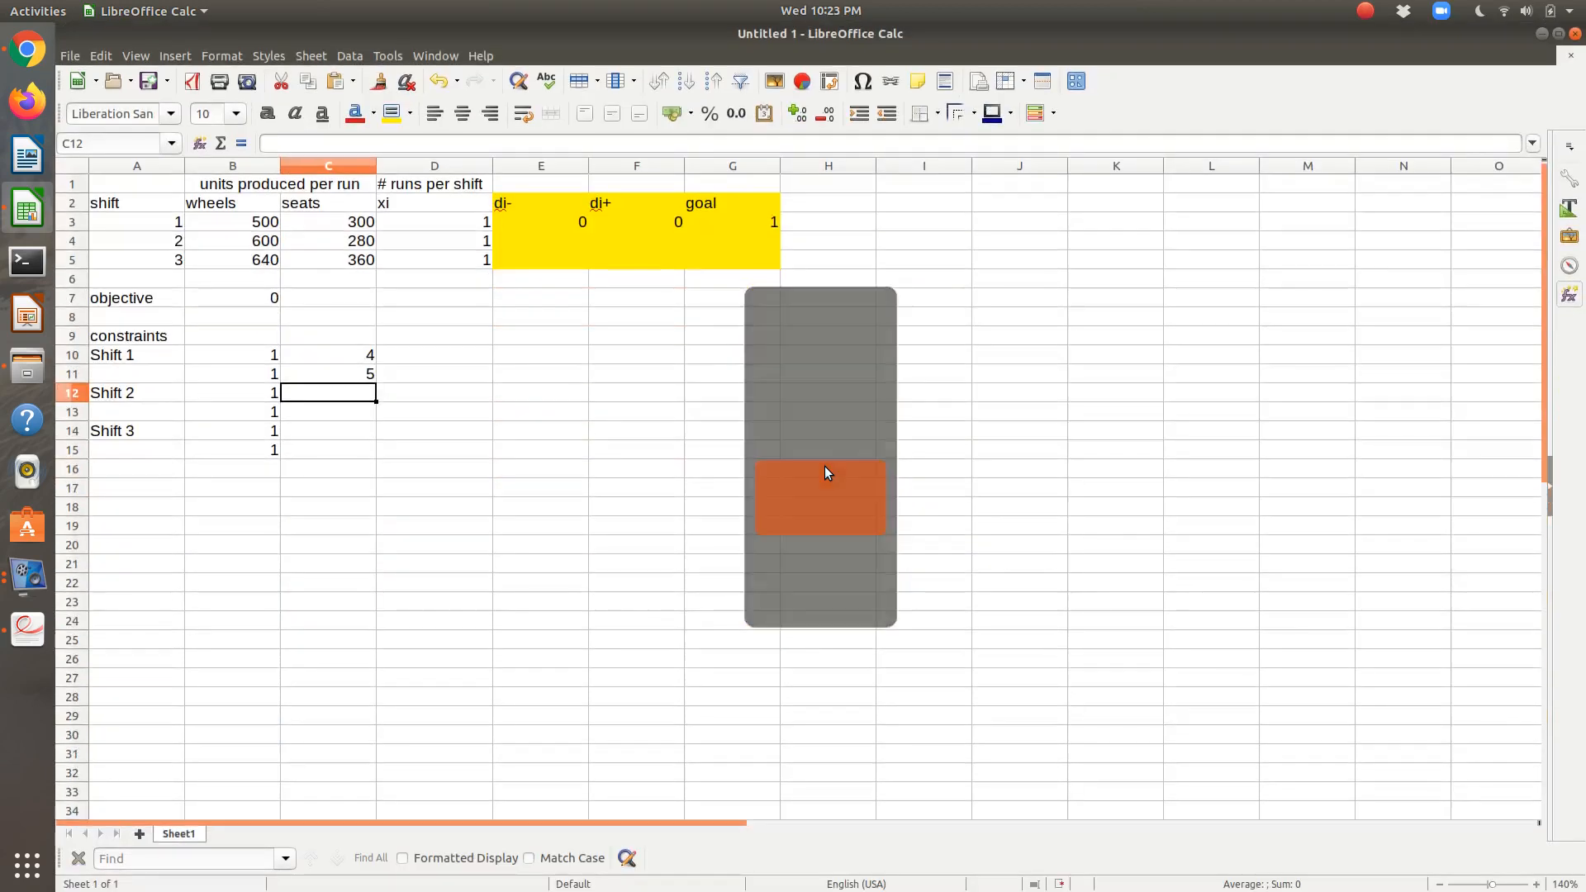
{"action": "type", "text": "10"}
{"action": "key", "text": "Return"}
{"action": "type", "text": "20"}
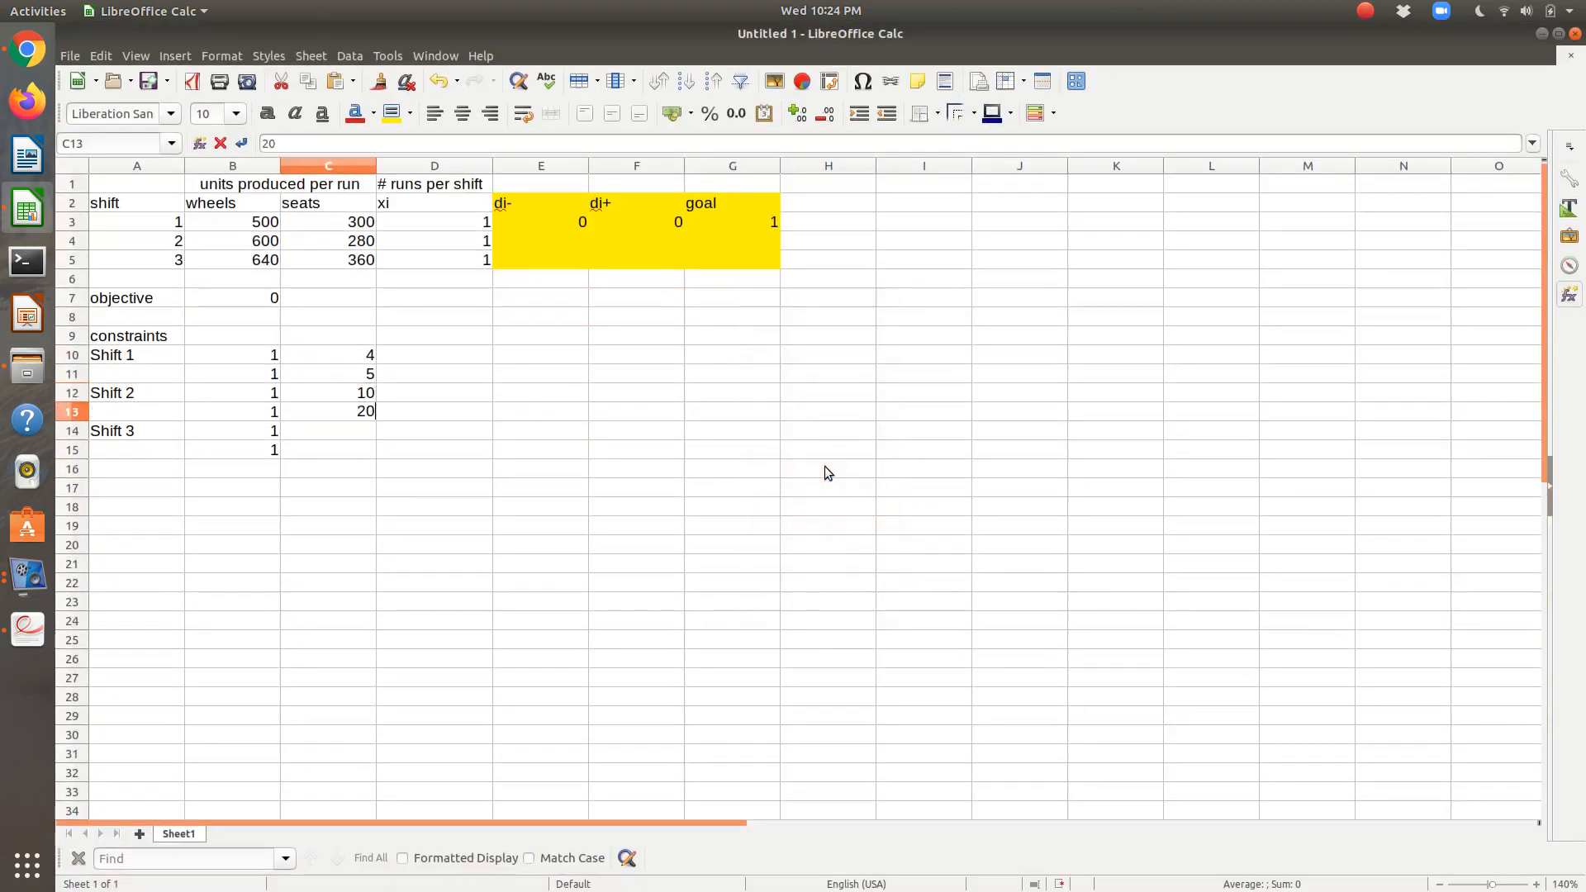
{"action": "key", "text": "Return"}
Check the x3 bounds in the PDF notes and enter the Shift 3 limits 3 in C14 and 5 in C15.
{"action": "key", "text": "alt+Tab"}
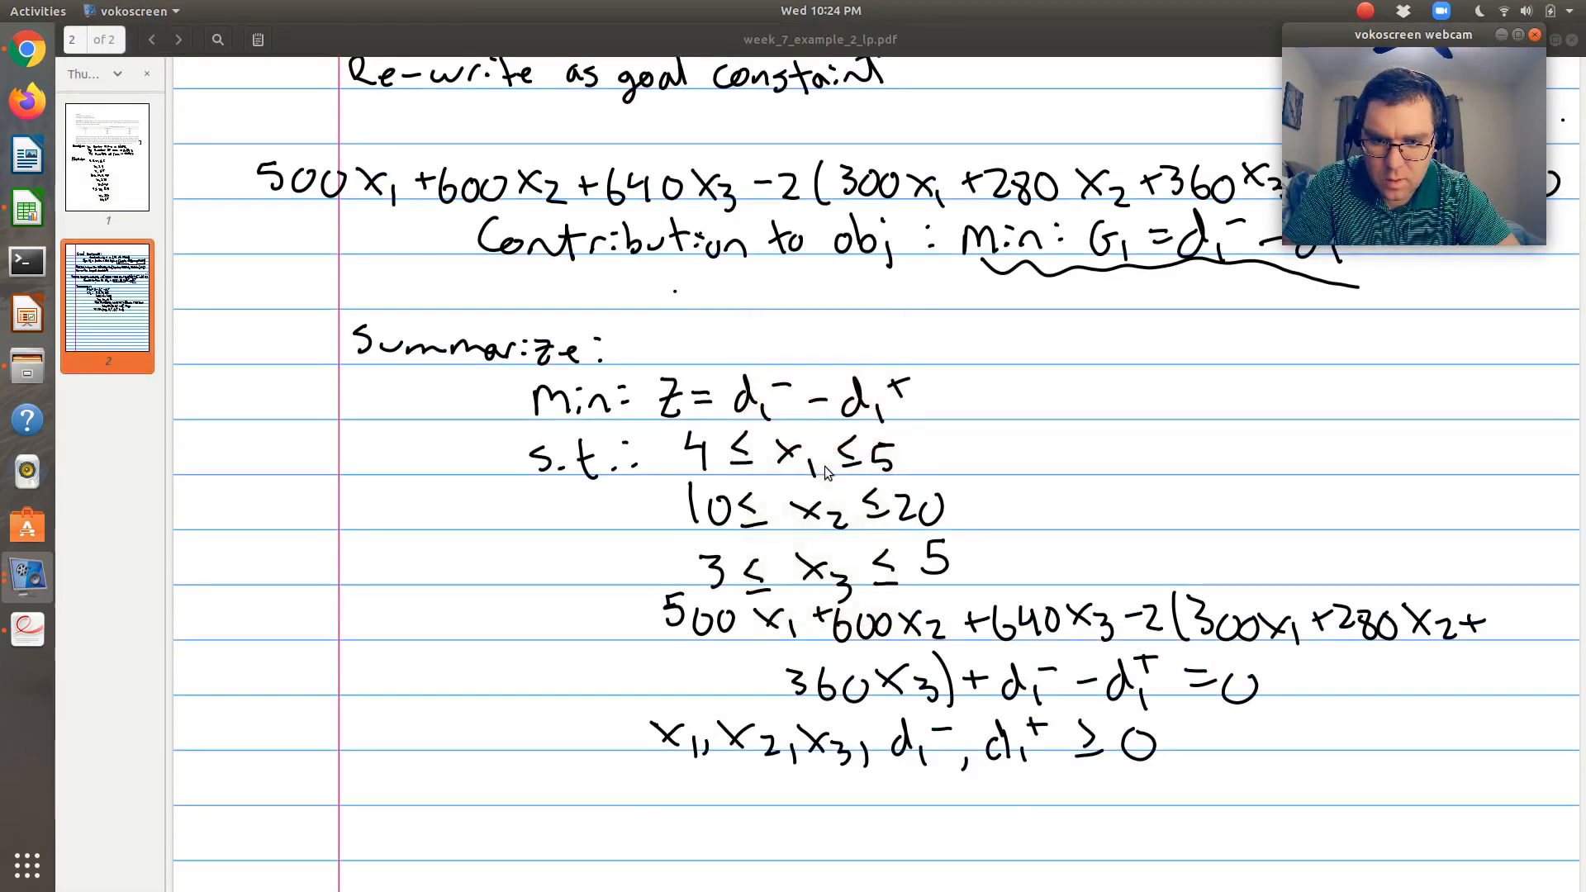
{"action": "key", "text": "alt+Tab"}
{"action": "type", "text": "3"}
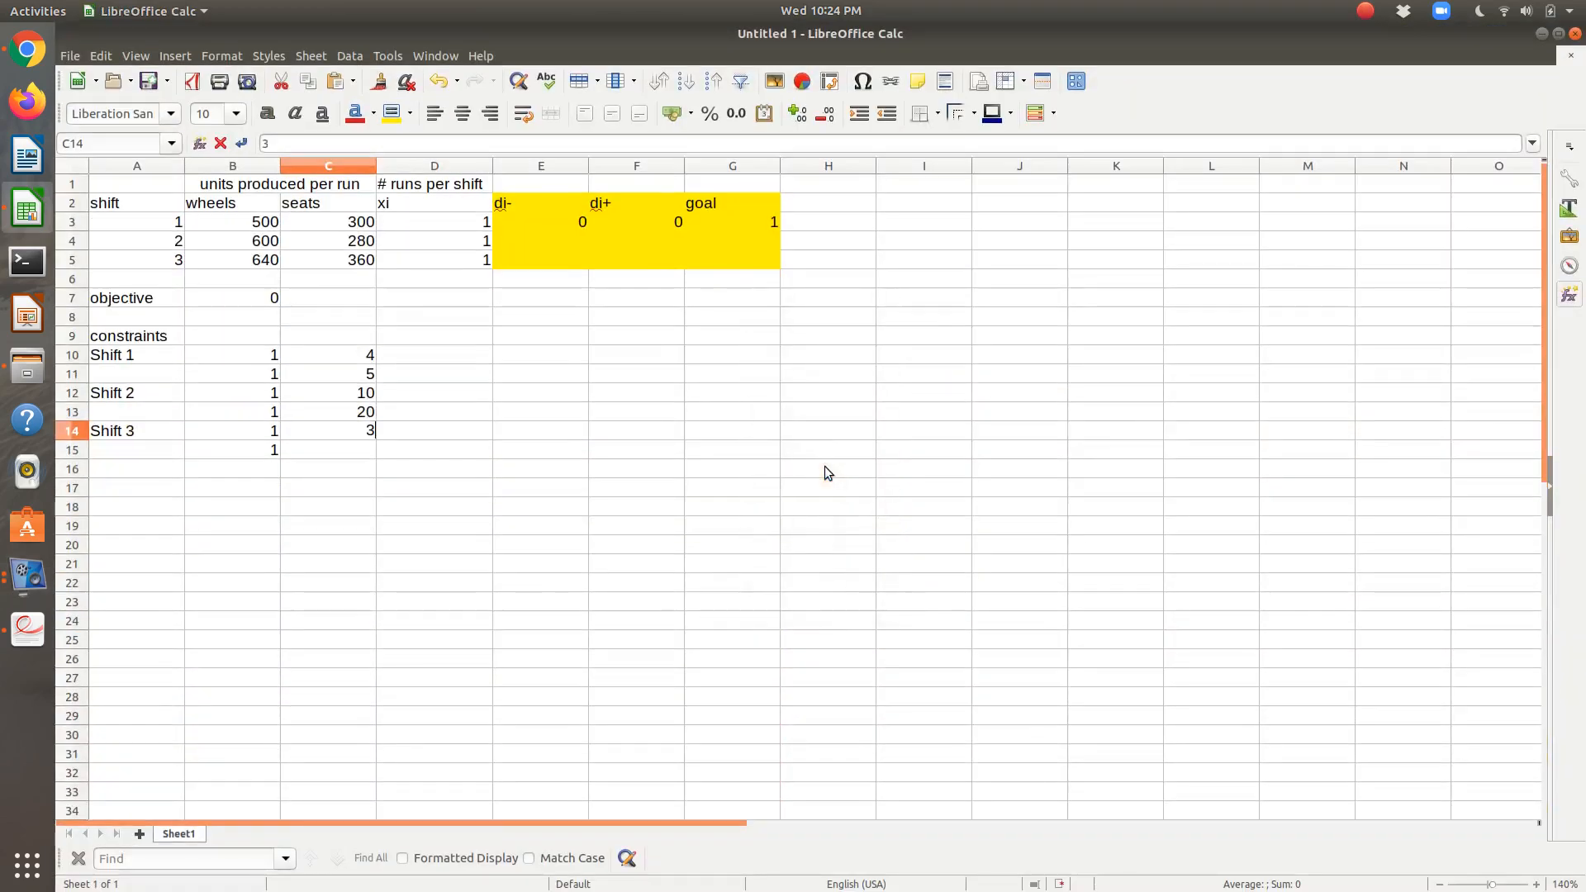
{"action": "key", "text": "Return"}
{"action": "type", "text": "5"}
{"action": "key", "text": "Return"}
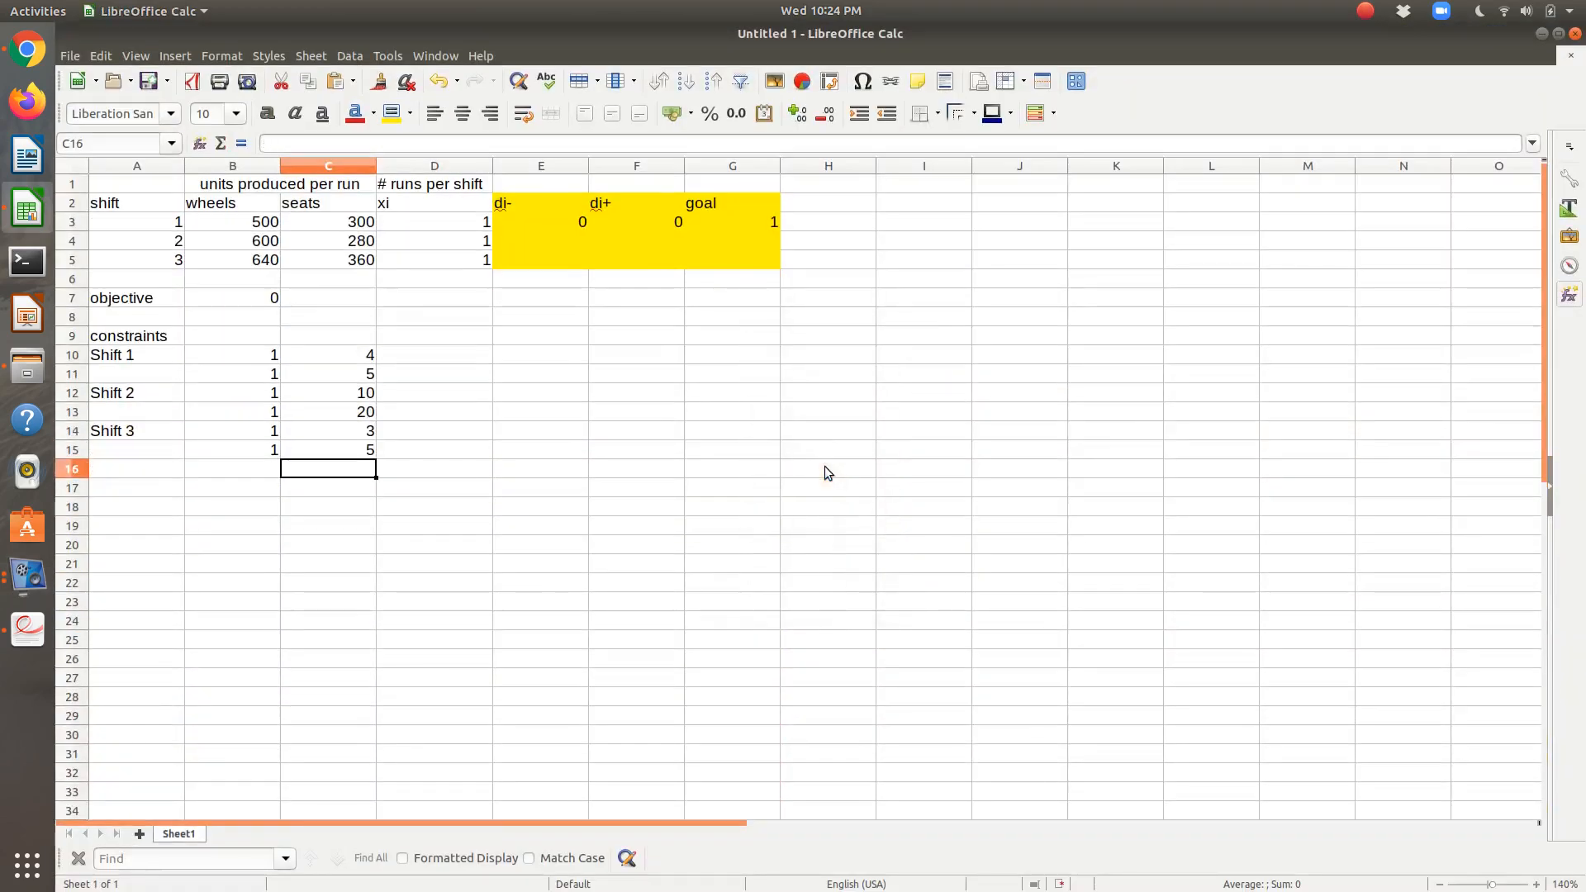
Label cell A16 "G1" for the goal constraint row.
{"action": "key", "text": "Left"}
{"action": "key", "text": "Left"}
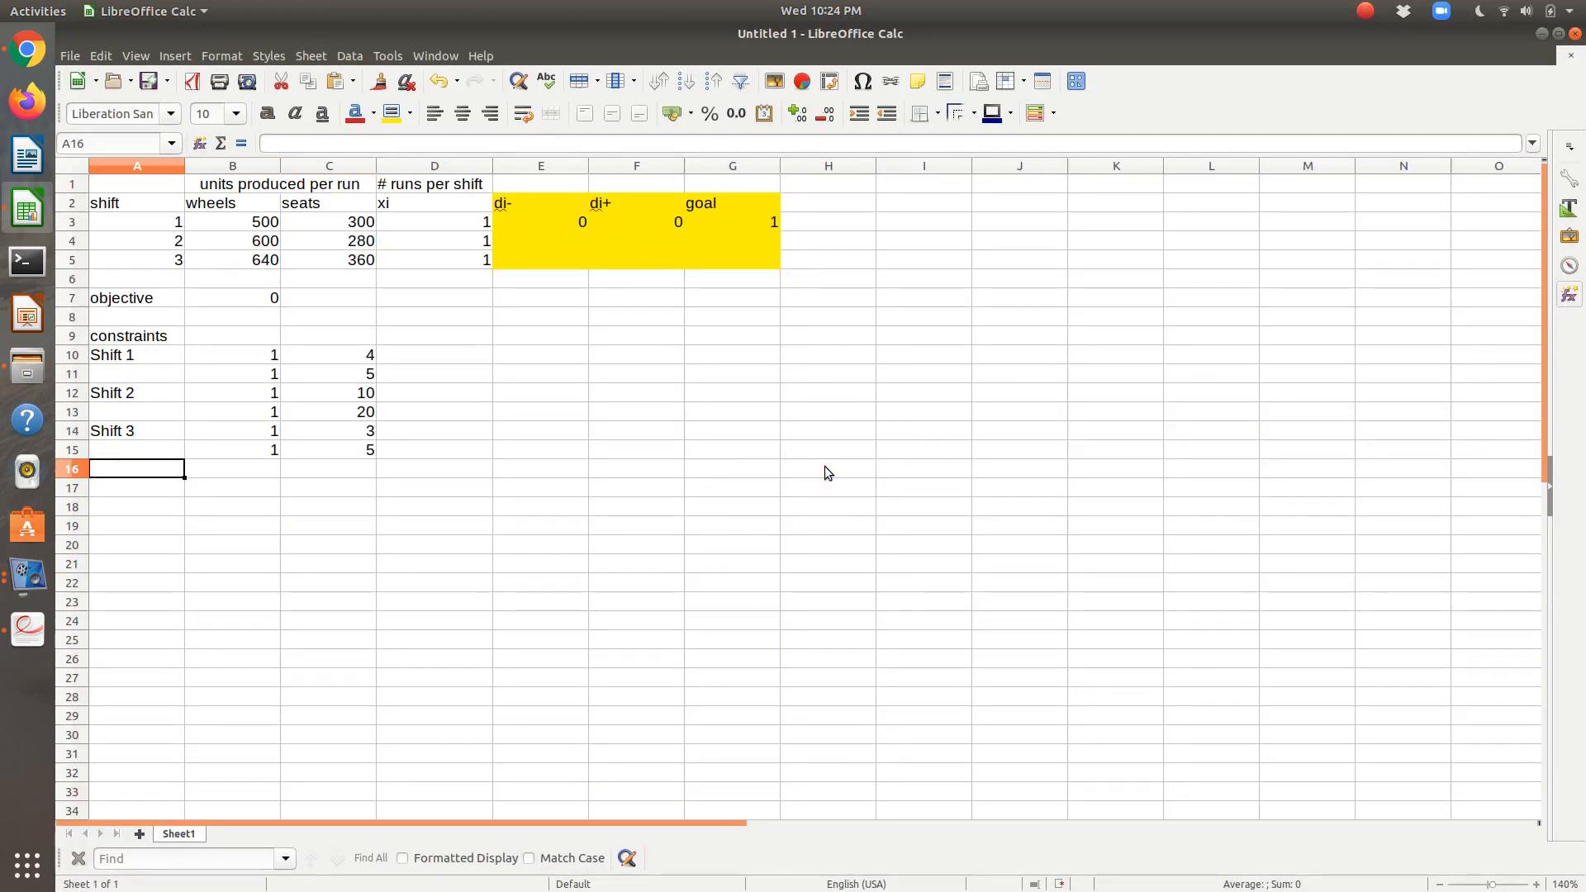
{"action": "type", "text": "G1"}
{"action": "key", "text": "Tab"}
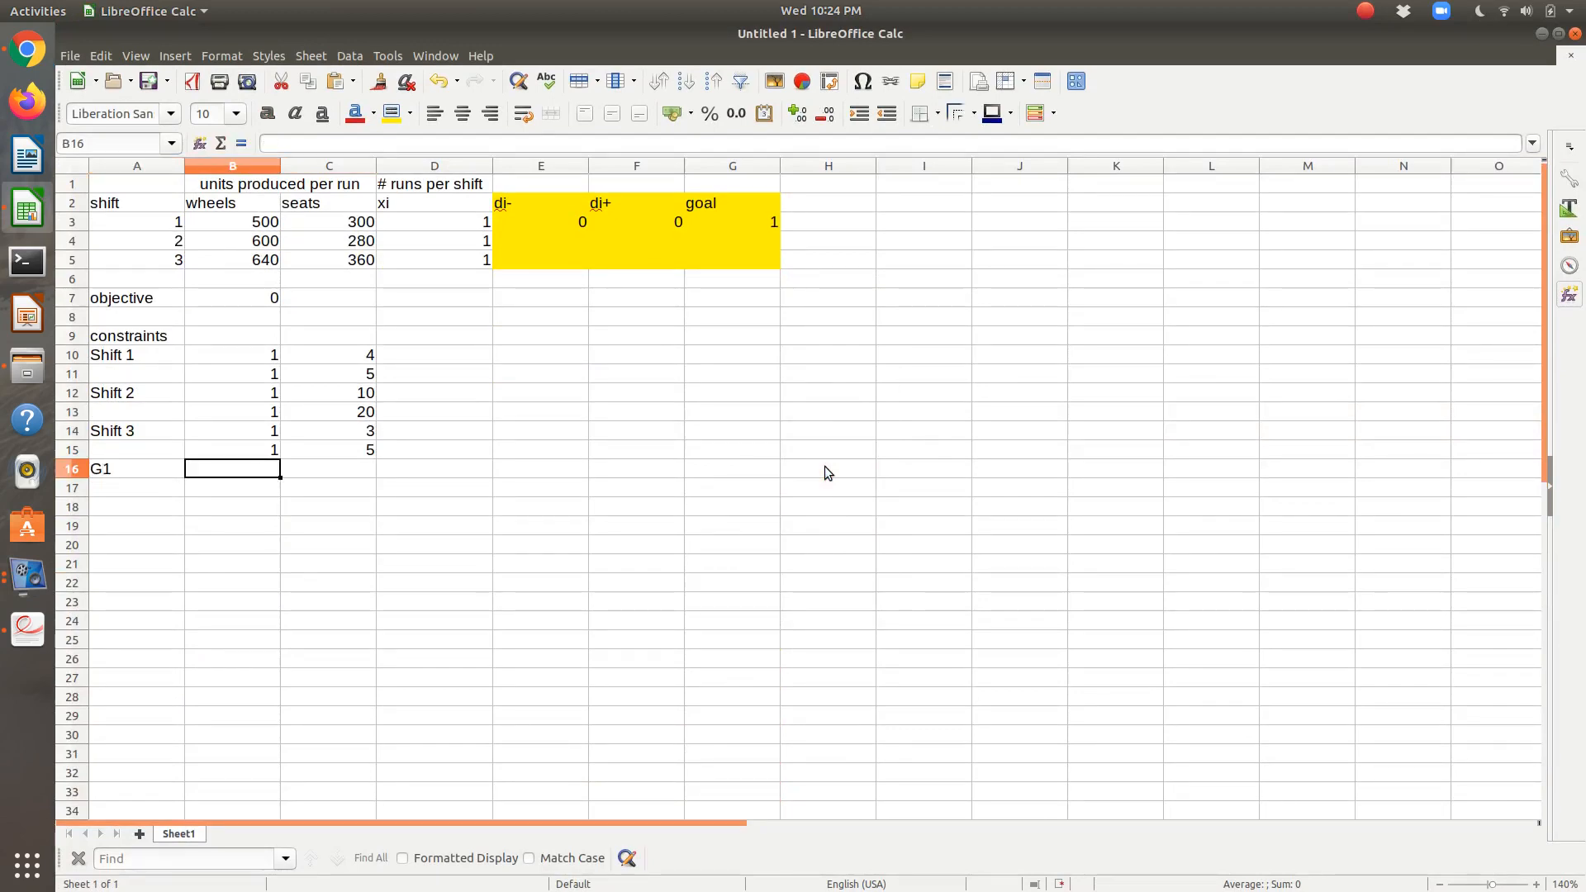
Check the goal constraint in the PDF notes and begin the G1 formula in B16 with the wheels terms =D3*B3+D4*B4+D5*B5.
{"action": "key", "text": "alt+Tab"}
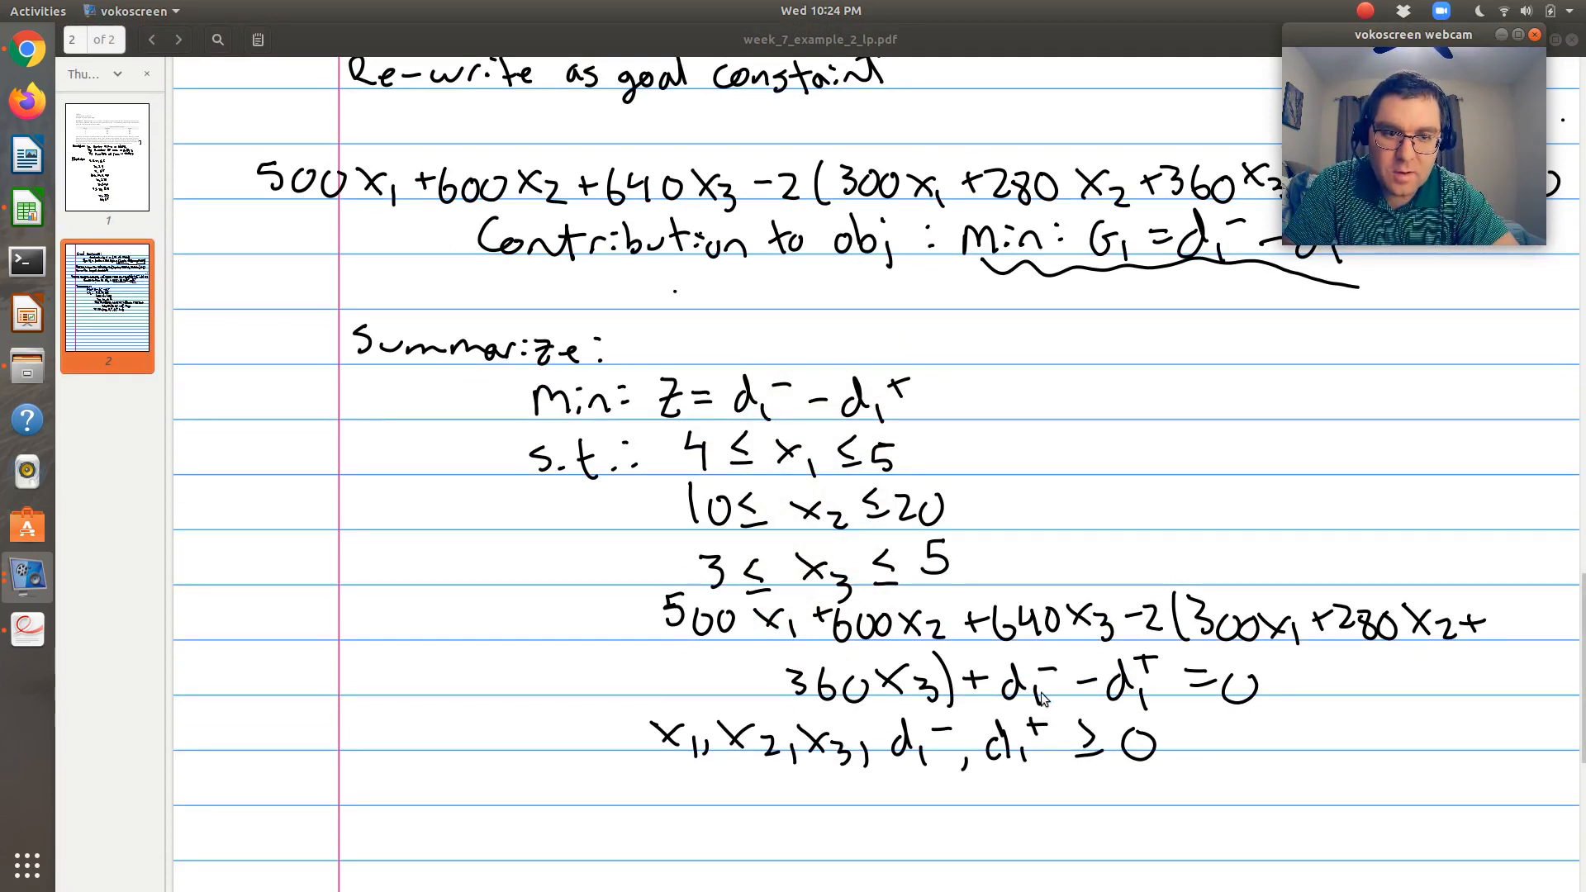
{"action": "key", "text": "ctrl+alt+Down"}
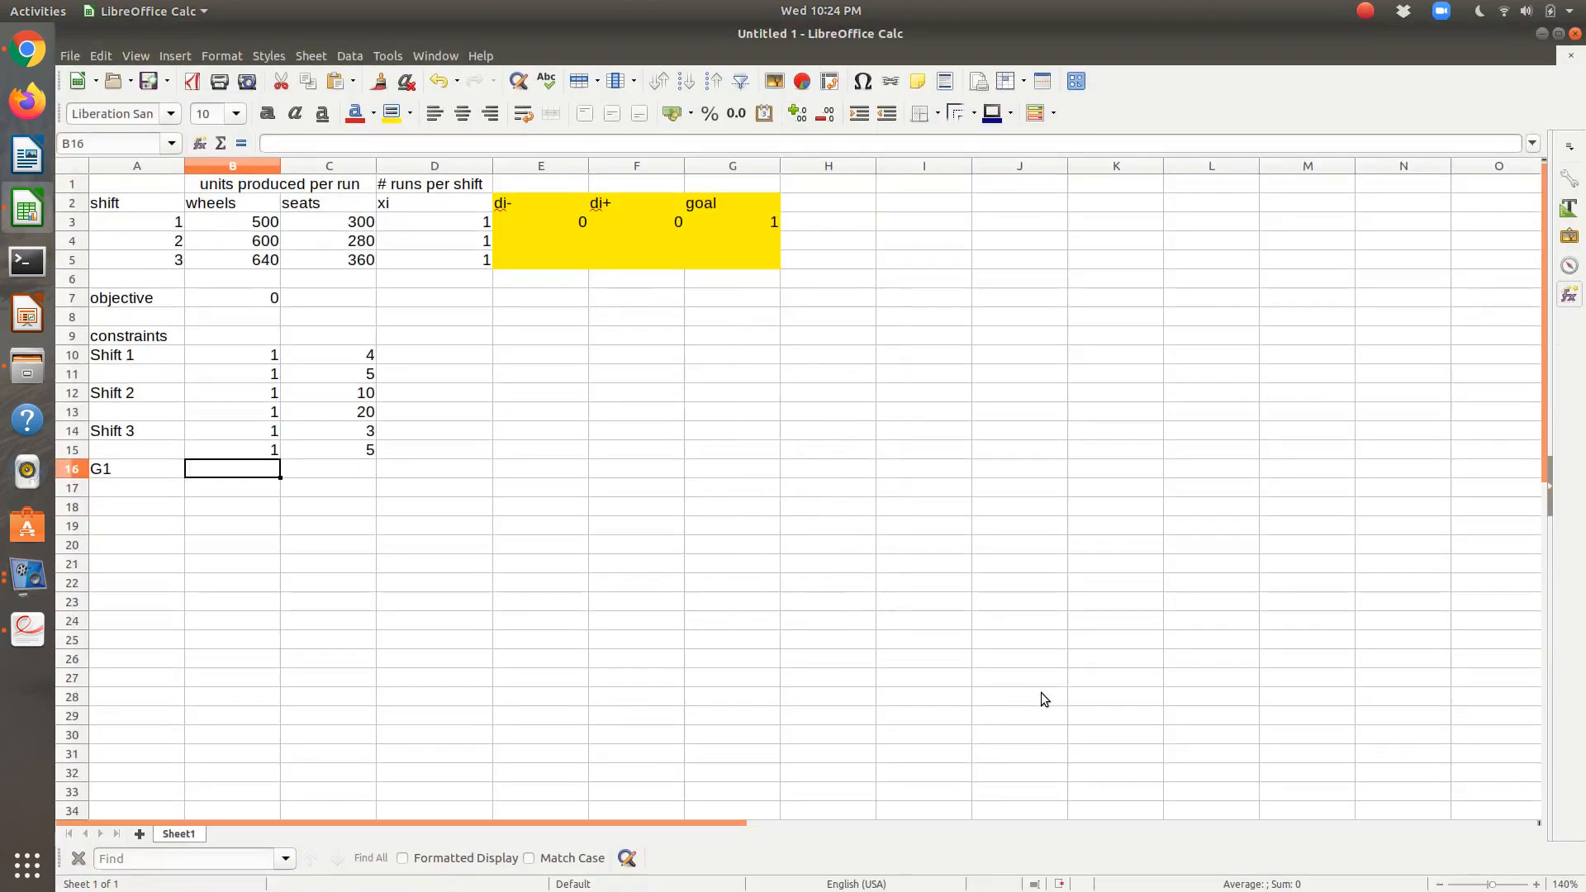
{"action": "type", "text": "="}
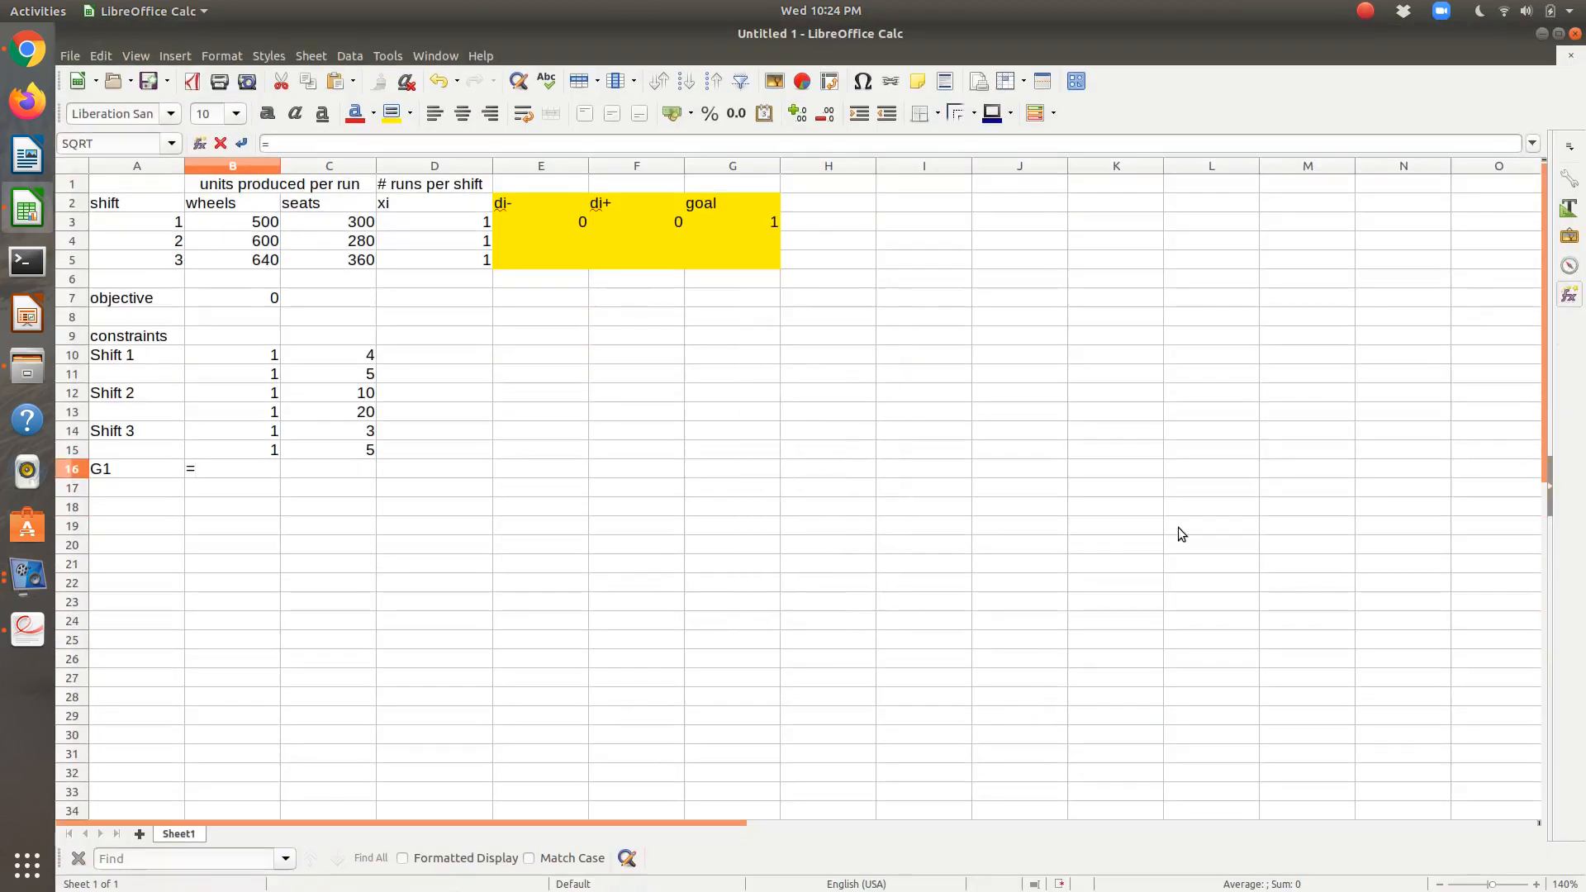
{"action": "left_click", "coordinate": [409, 222]}
{"action": "type", "text": "*"}
{"action": "left_click", "coordinate": [273, 229]}
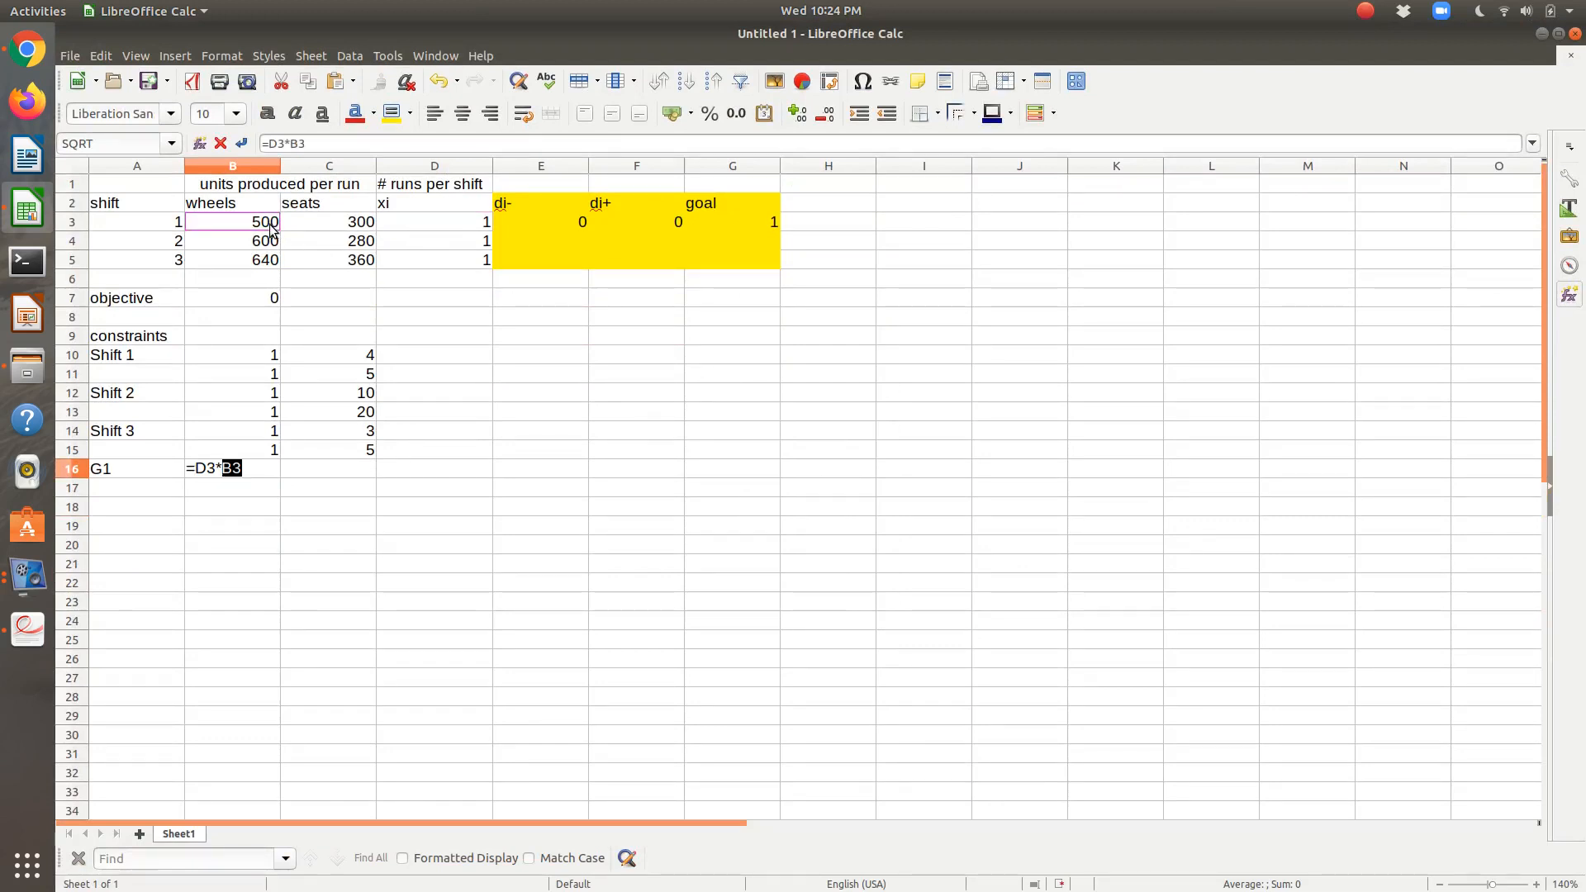
{"action": "type", "text": "+"}
{"action": "left_click", "coordinate": [403, 239]}
{"action": "type", "text": "*"}
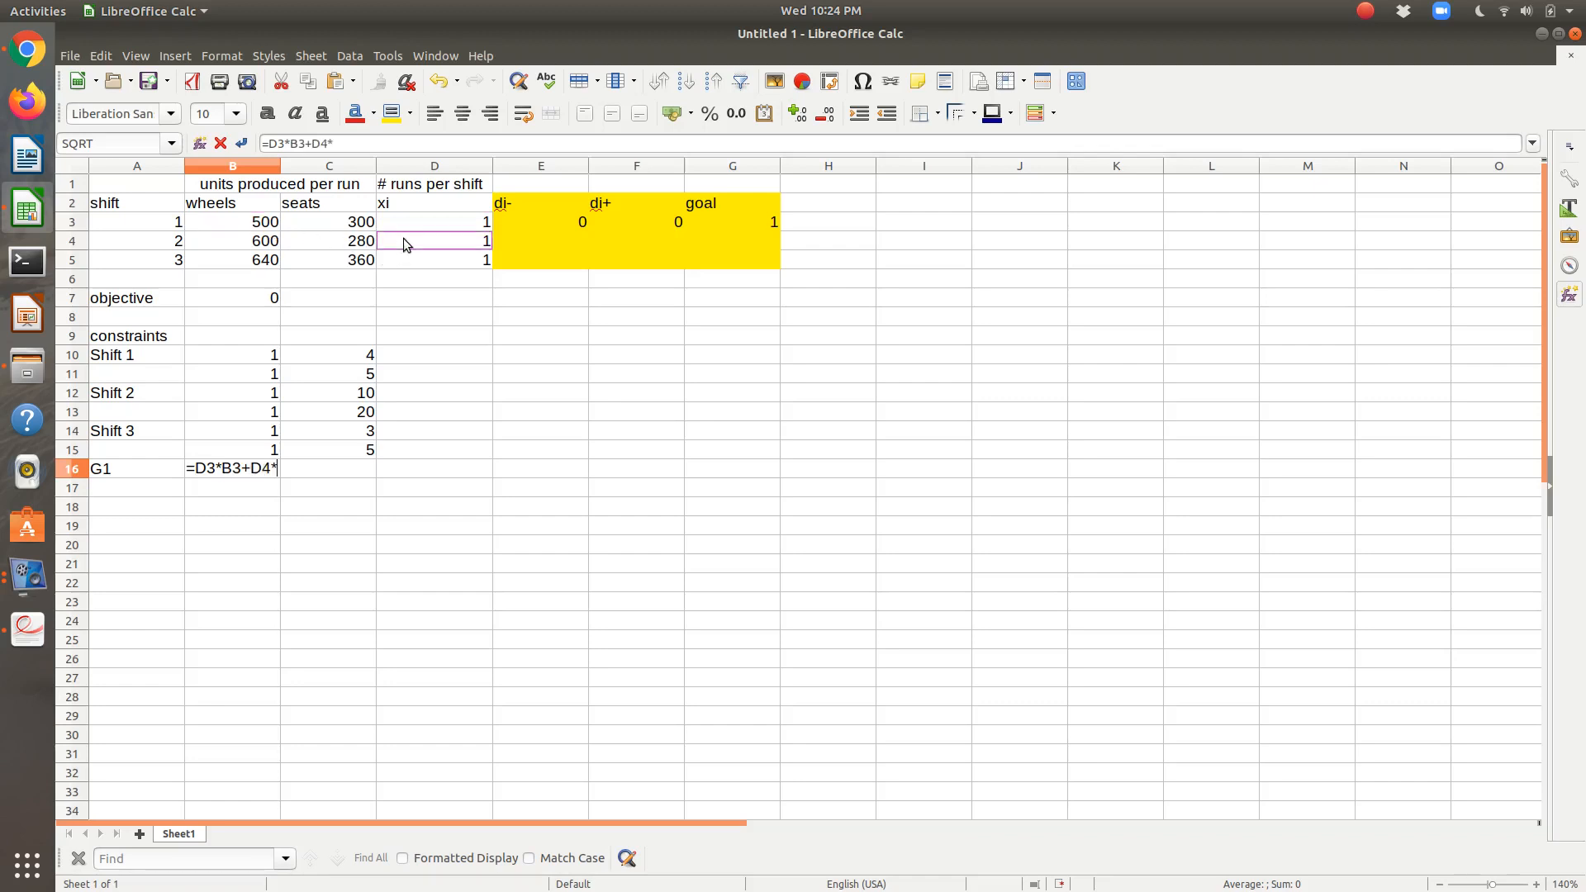
{"action": "left_click", "coordinate": [259, 243]}
{"action": "type", "text": "+"}
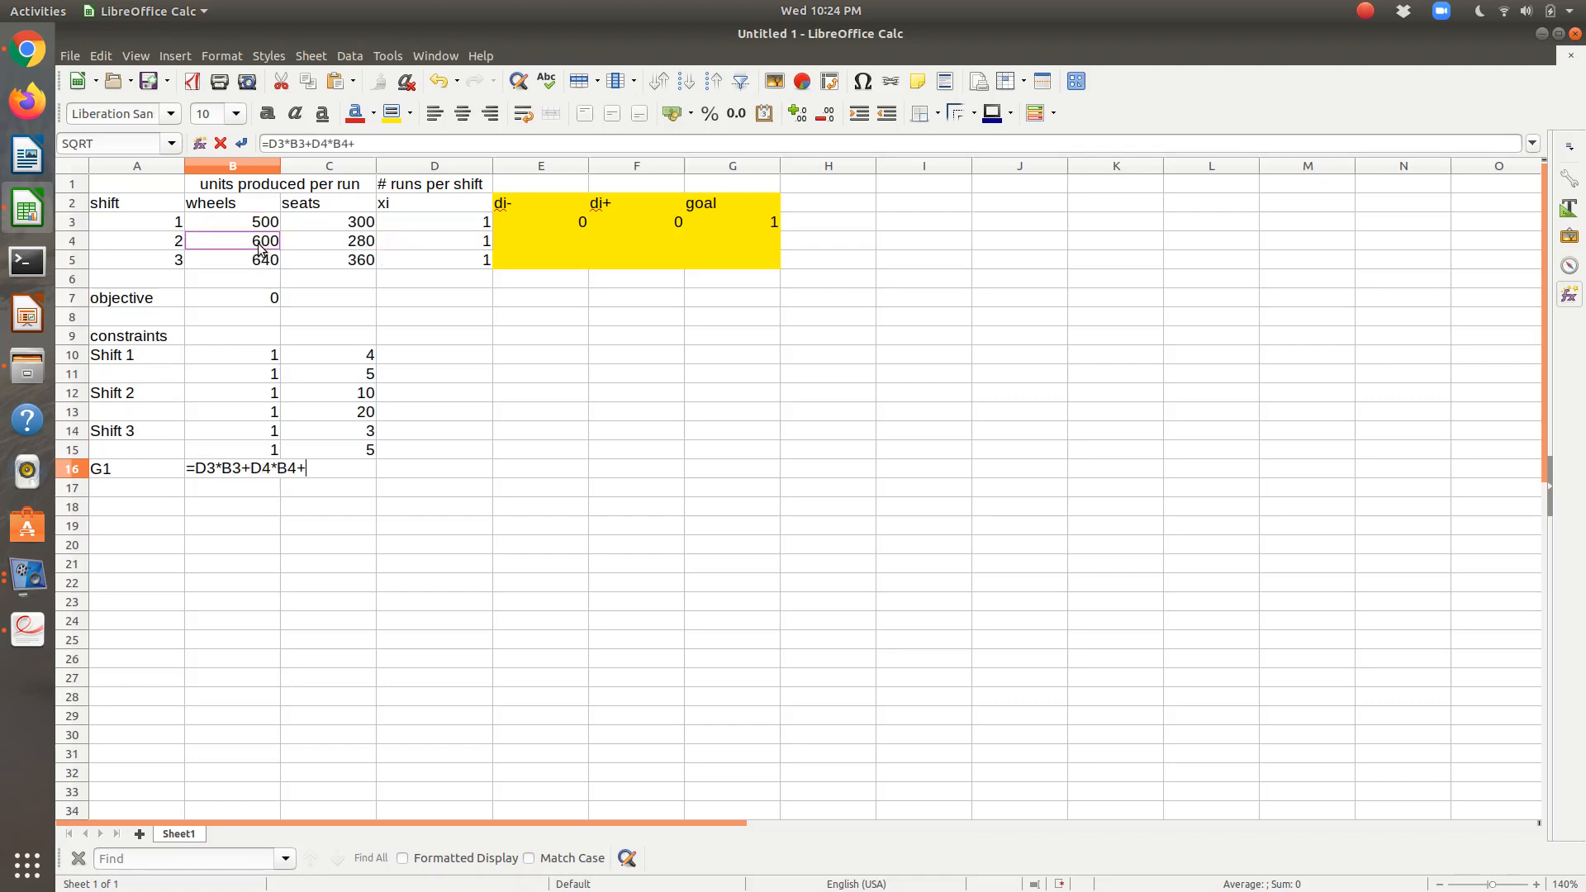
{"action": "left_click", "coordinate": [472, 261]}
{"action": "type", "text": "*"}
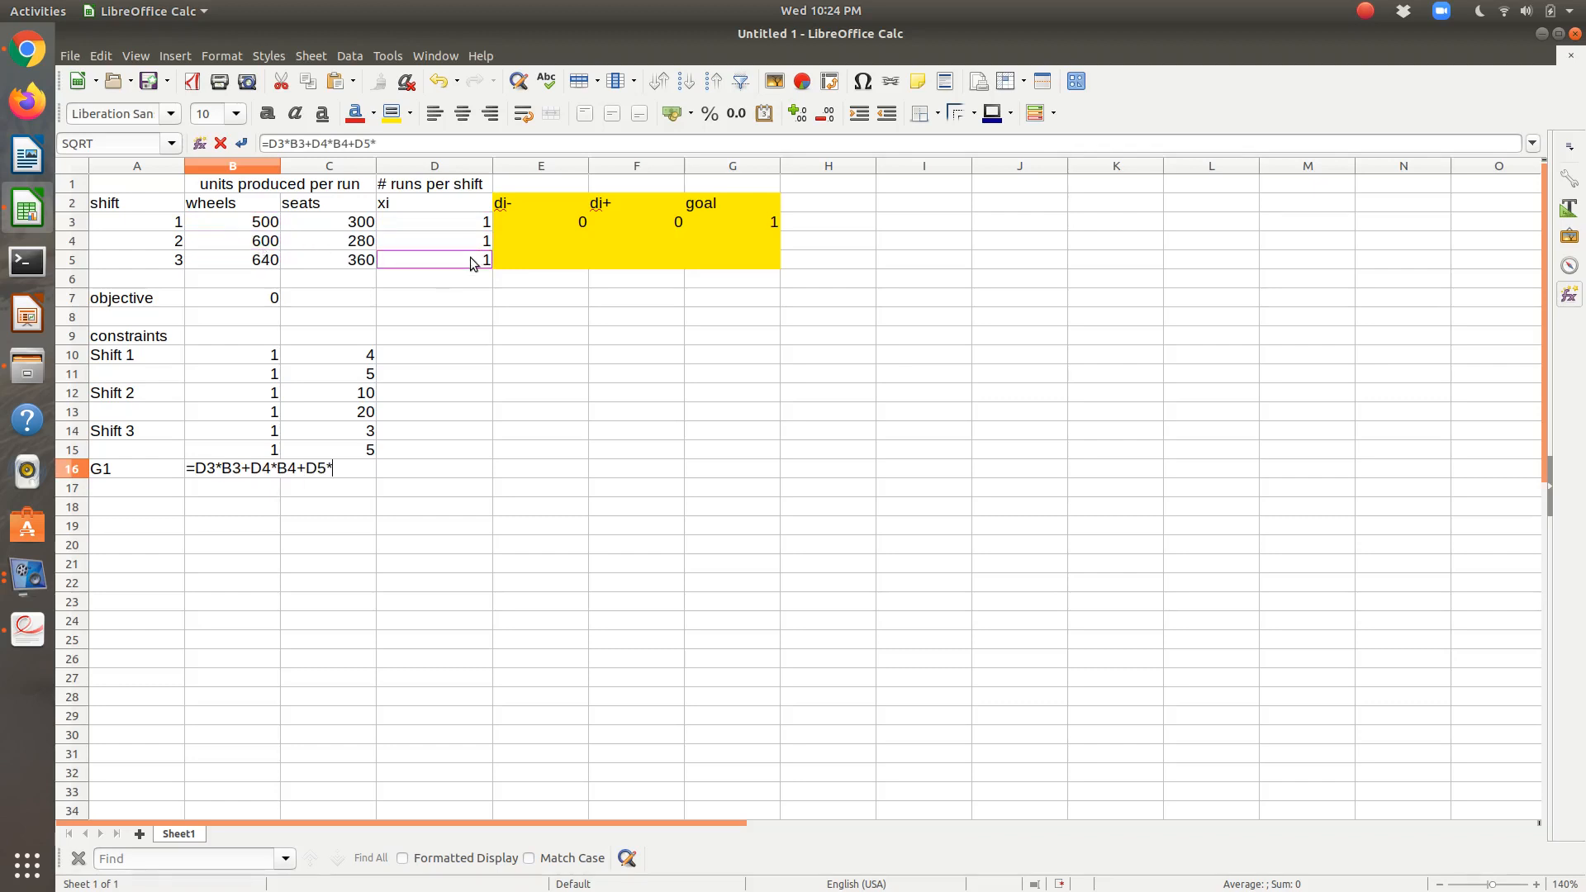
{"action": "left_click", "coordinate": [266, 261]}
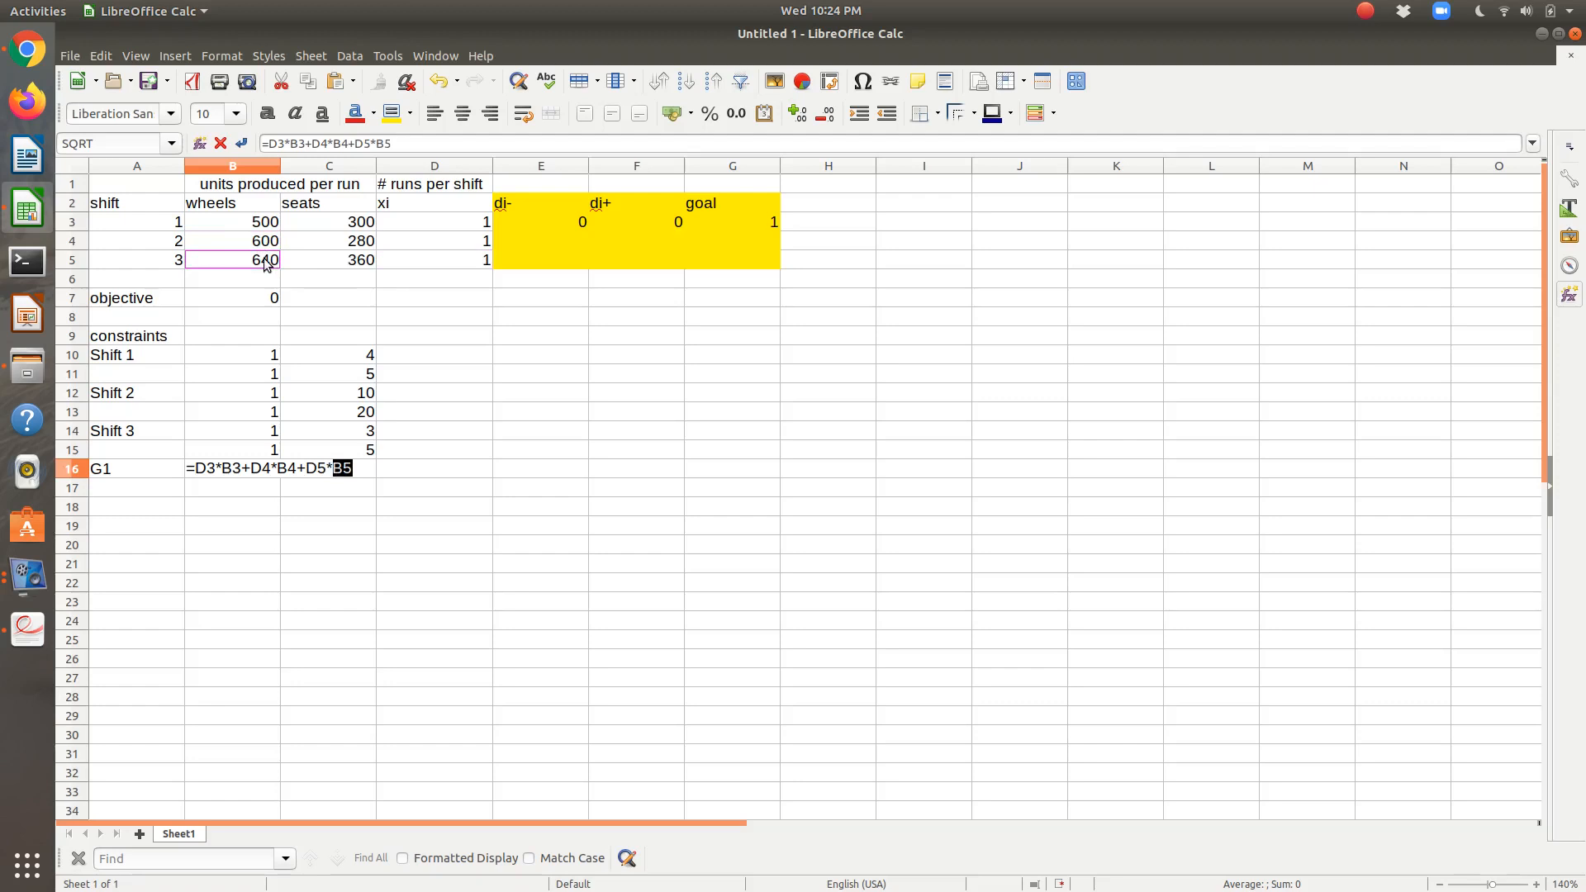
Extend the B16 formula by subtracting twice the seats produced, -2*(D3*C3+D4*C4+D5*C5).
{"action": "type", "text": "-2*("}
{"action": "left_click", "coordinate": [475, 228]}
{"action": "type", "text": "*"}
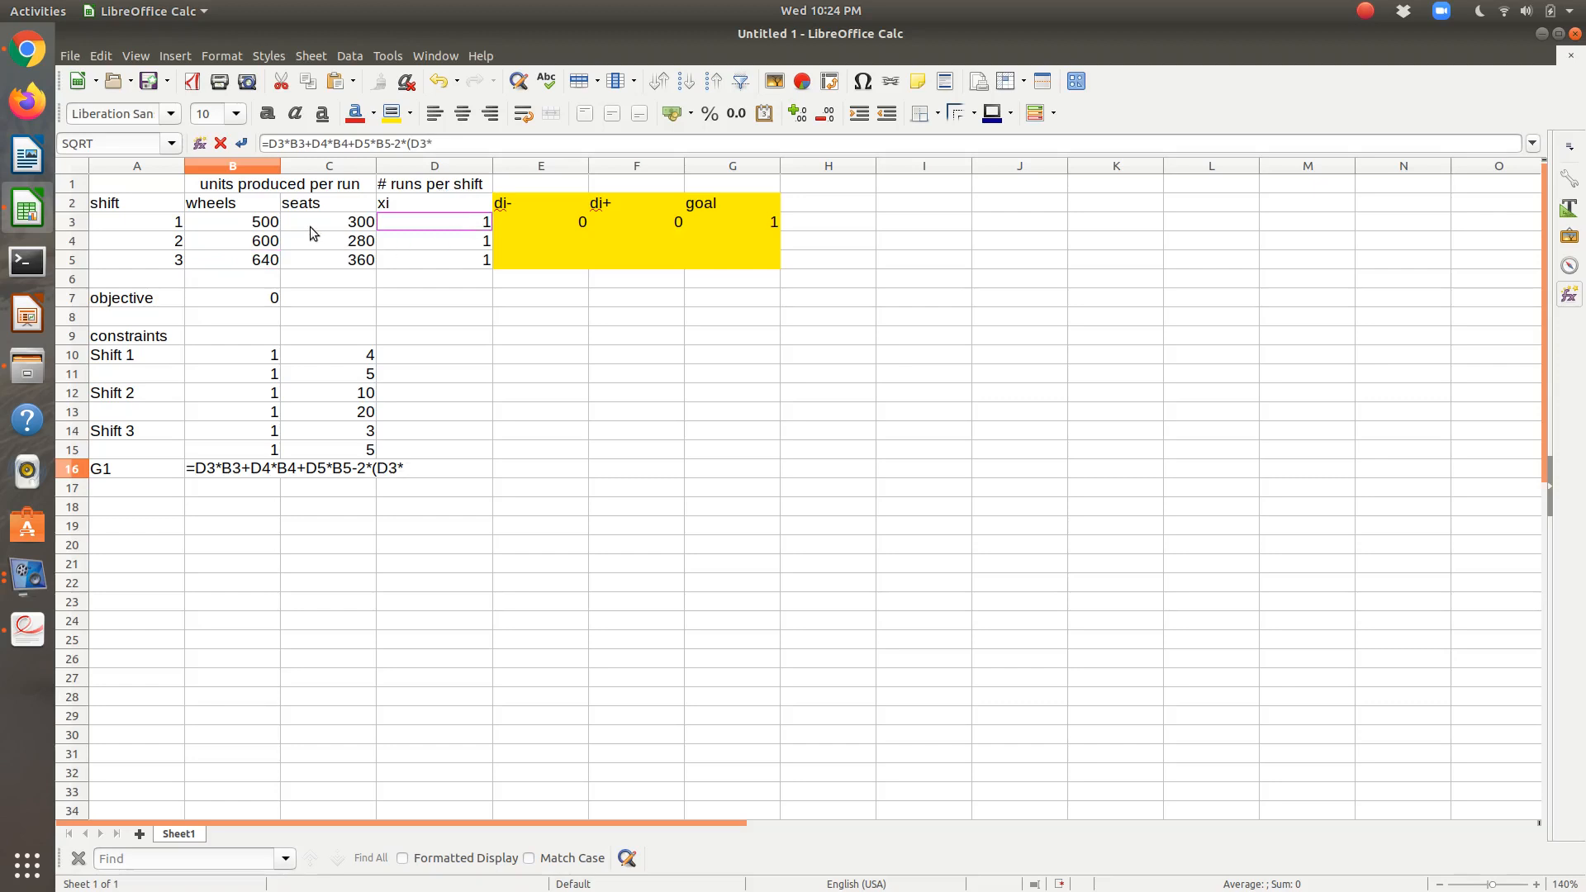
{"action": "left_click", "coordinate": [336, 234]}
{"action": "type", "text": "+"}
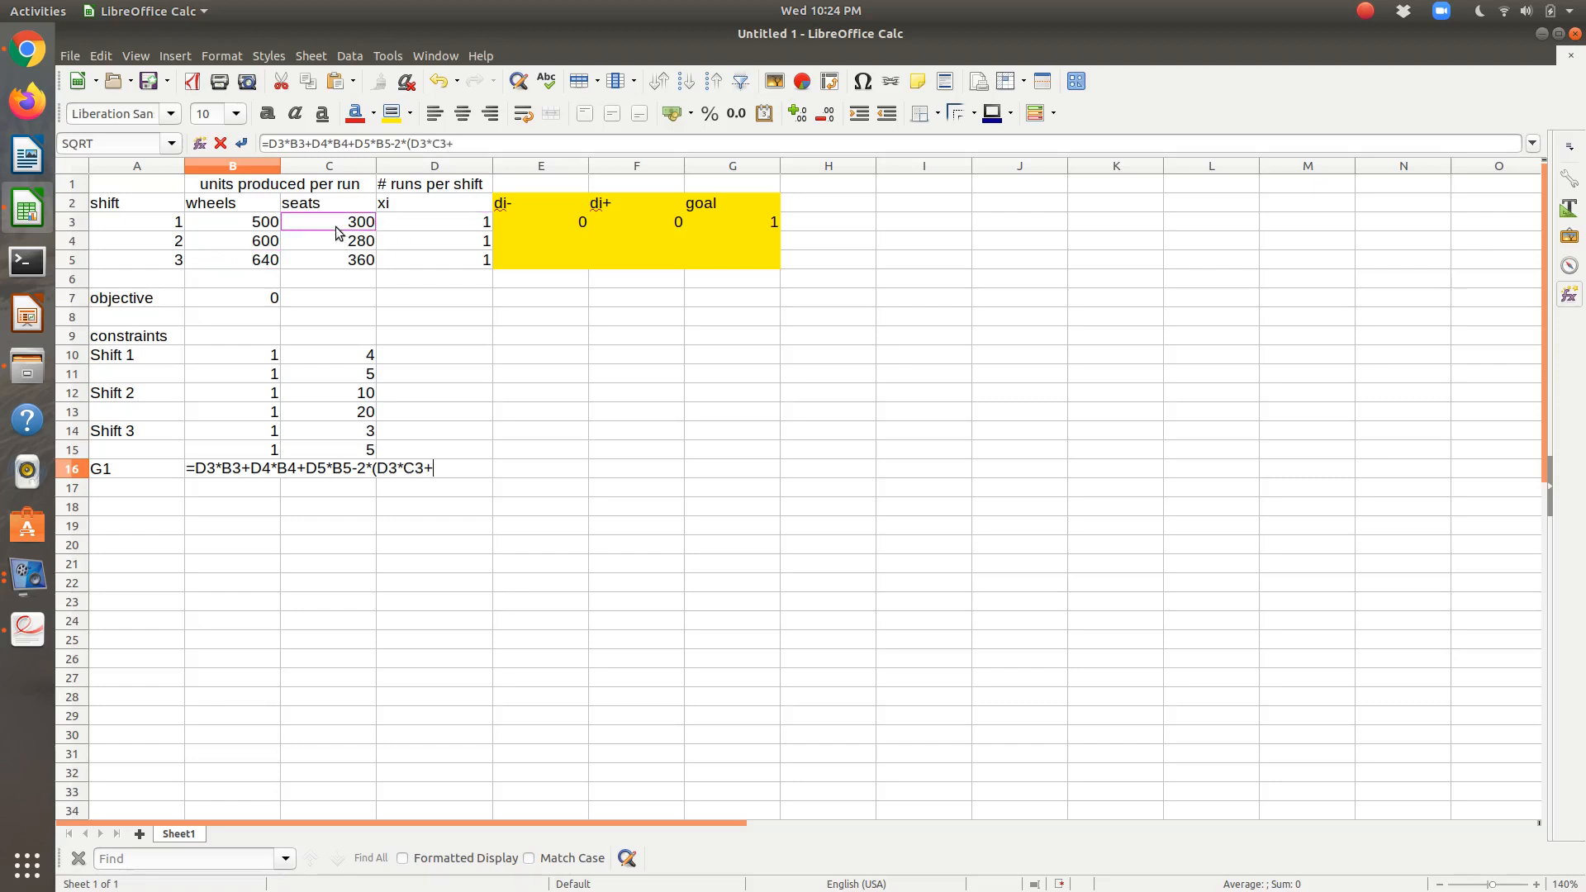
{"action": "left_click", "coordinate": [432, 240]}
{"action": "type", "text": "*"}
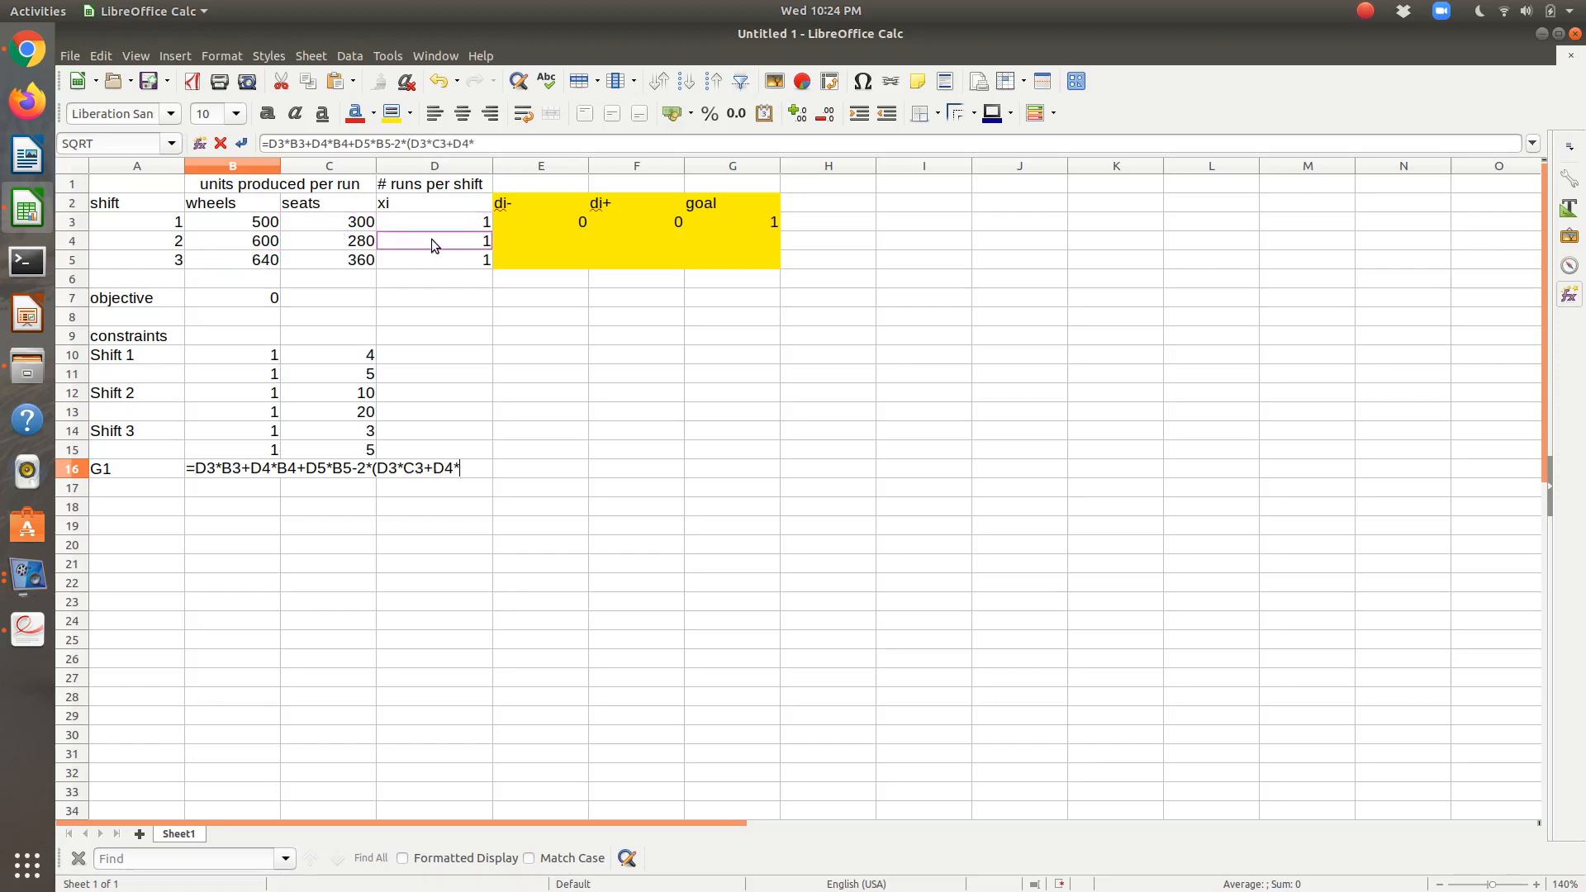
{"action": "left_click", "coordinate": [361, 242]}
{"action": "type", "text": "+"}
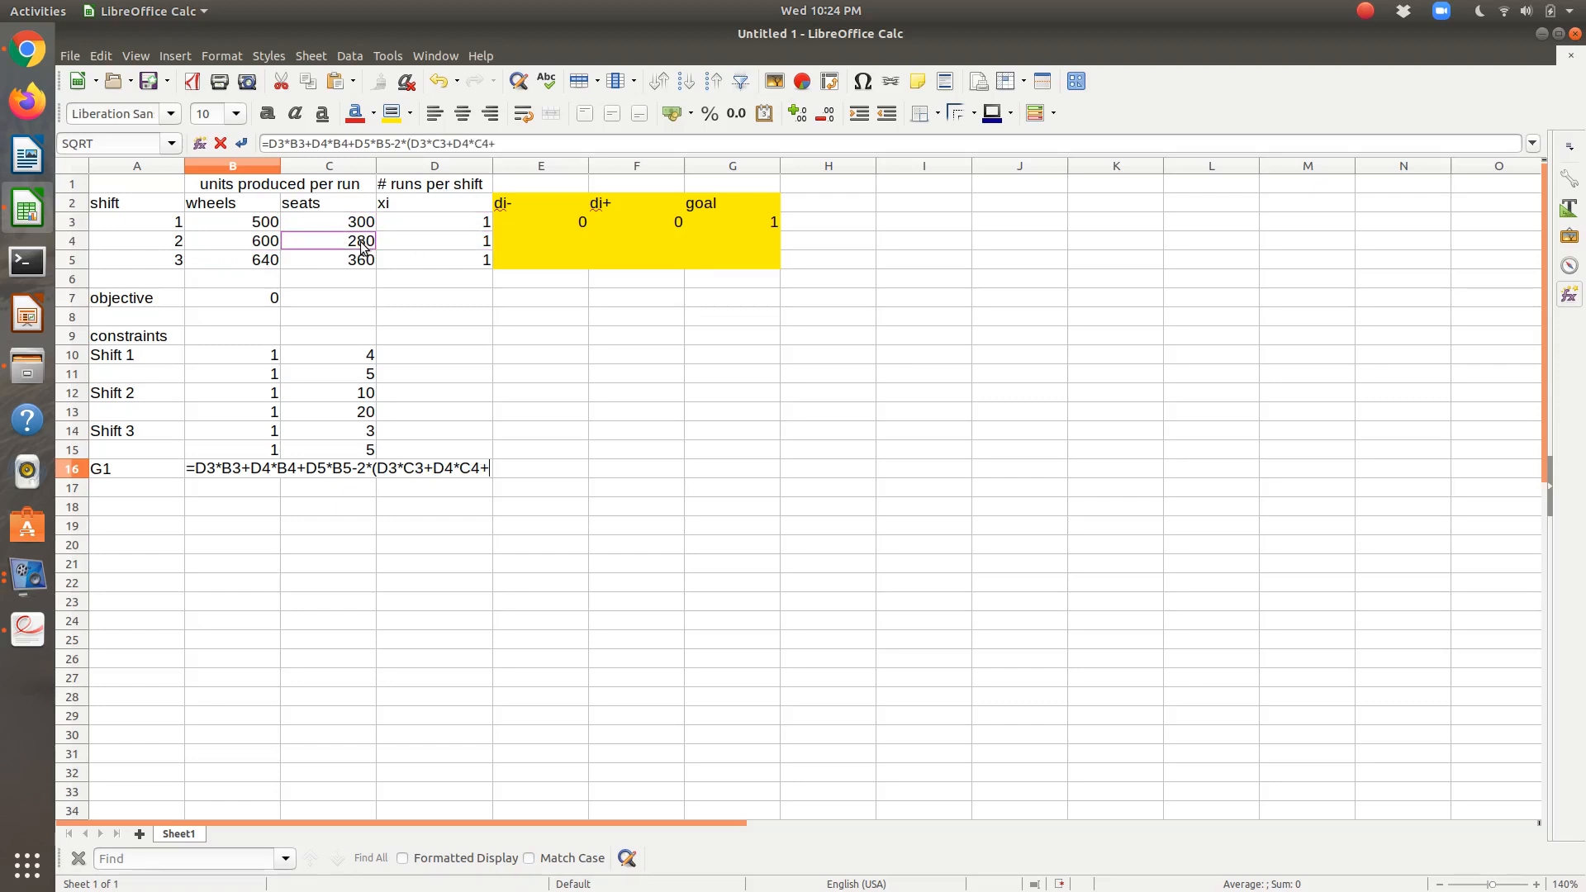
{"action": "left_click", "coordinate": [429, 259]}
{"action": "type", "text": "*"}
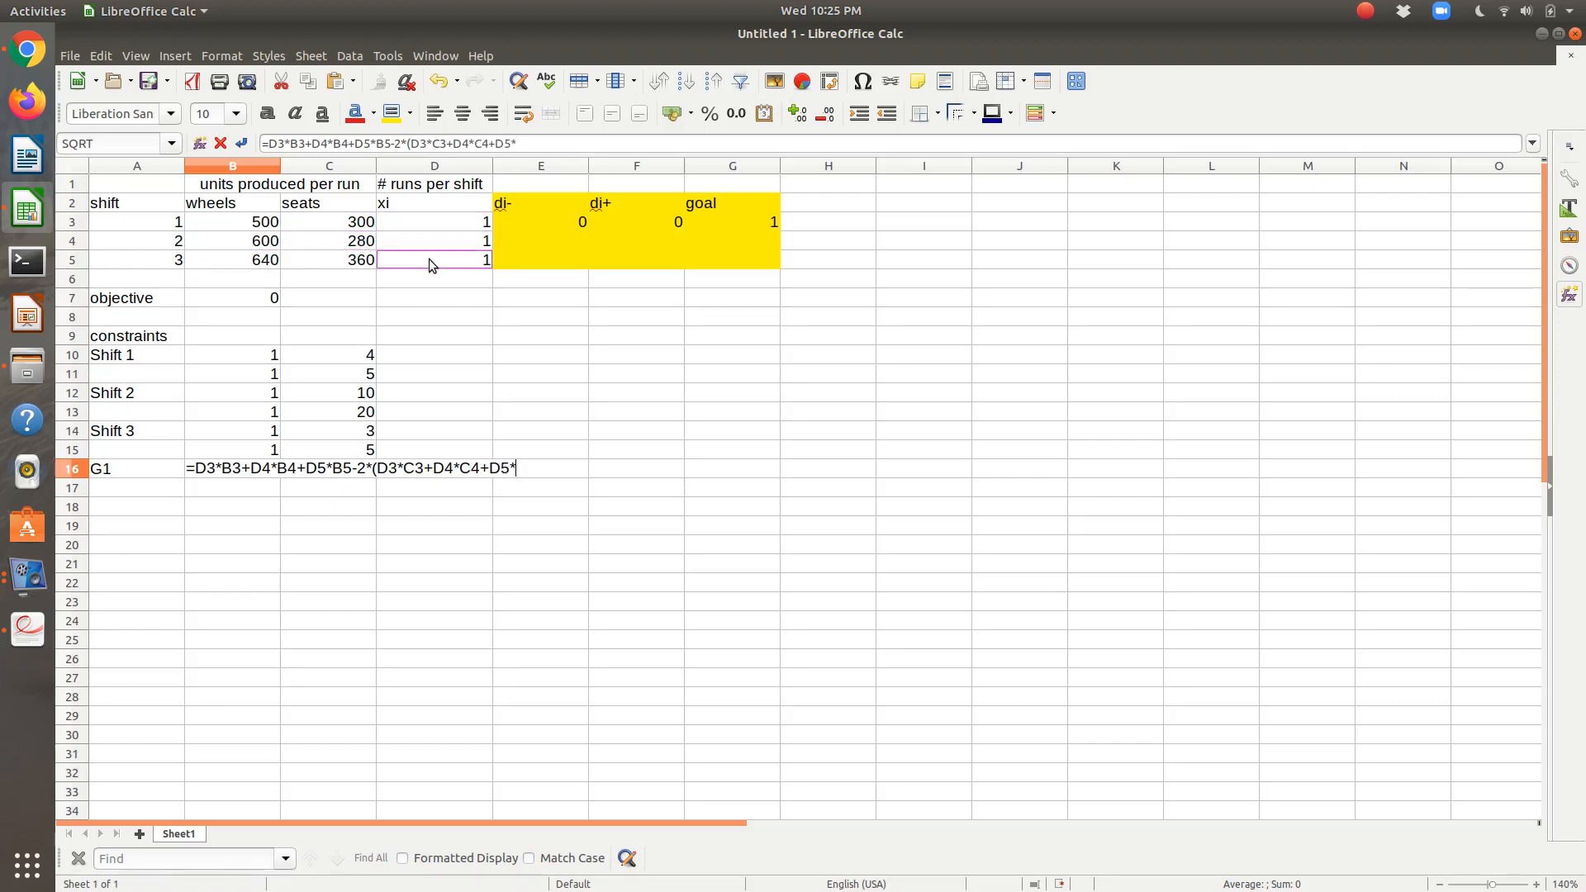
{"action": "left_click", "coordinate": [361, 263]}
{"action": "type", "text": "("}
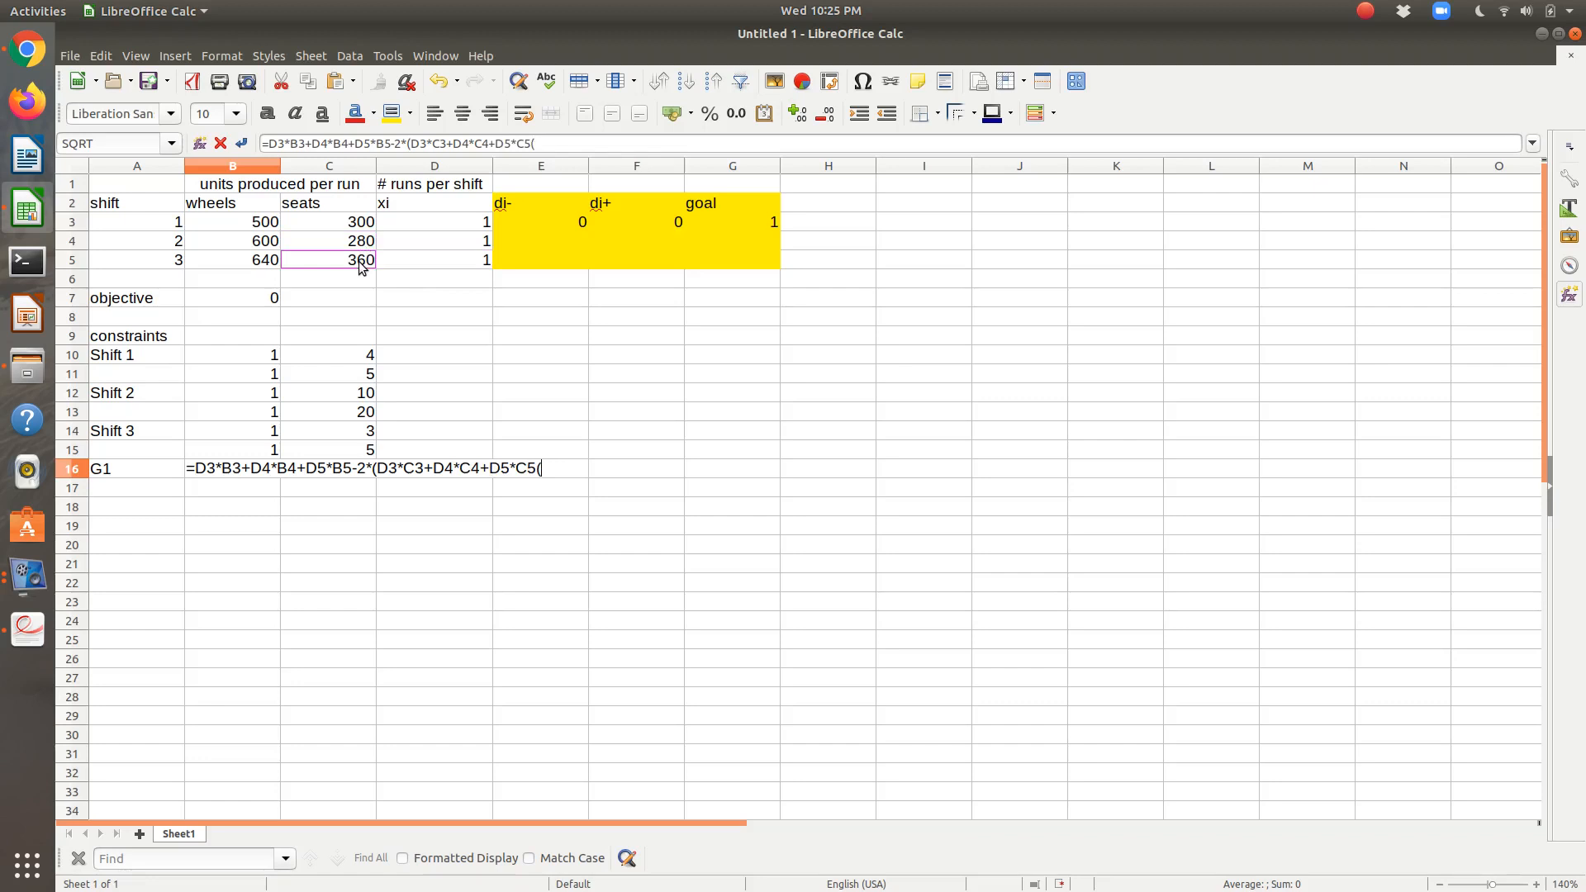
{"action": "key", "text": "BackSpace"}
{"action": "type", "text": ")+"}
Finish the B16 formula with the deviation terms +E3-F3 and enter 0 in C16 as the goal's right-hand side.
{"action": "left_click", "coordinate": [542, 223]}
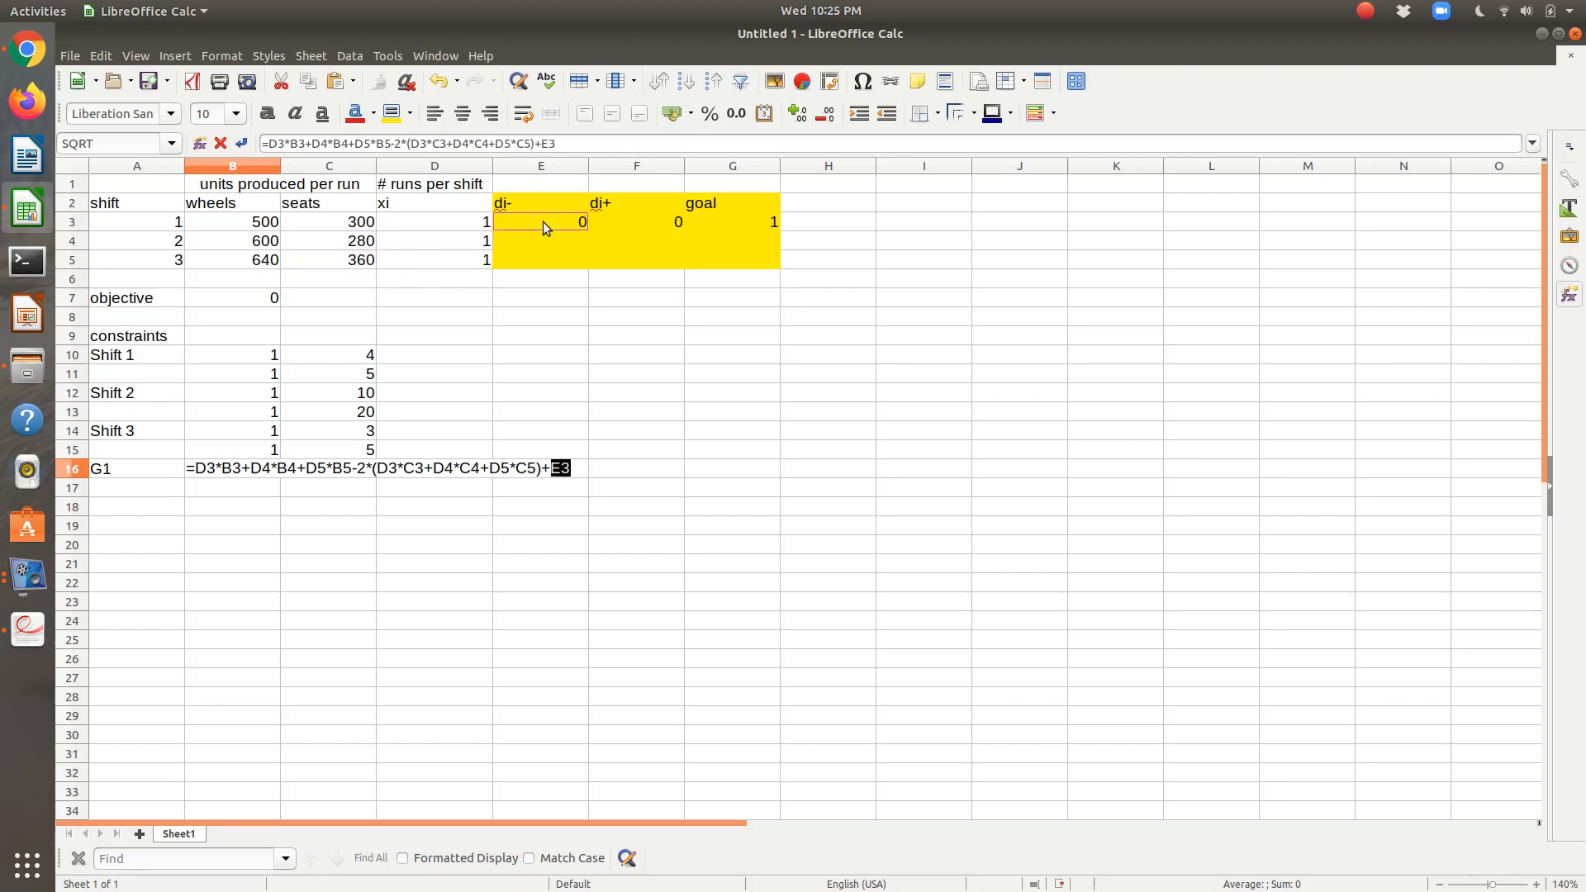
{"action": "type", "text": "-"}
{"action": "left_click", "coordinate": [636, 220]}
{"action": "key", "text": "Tab"}
{"action": "type", "text": "0"}
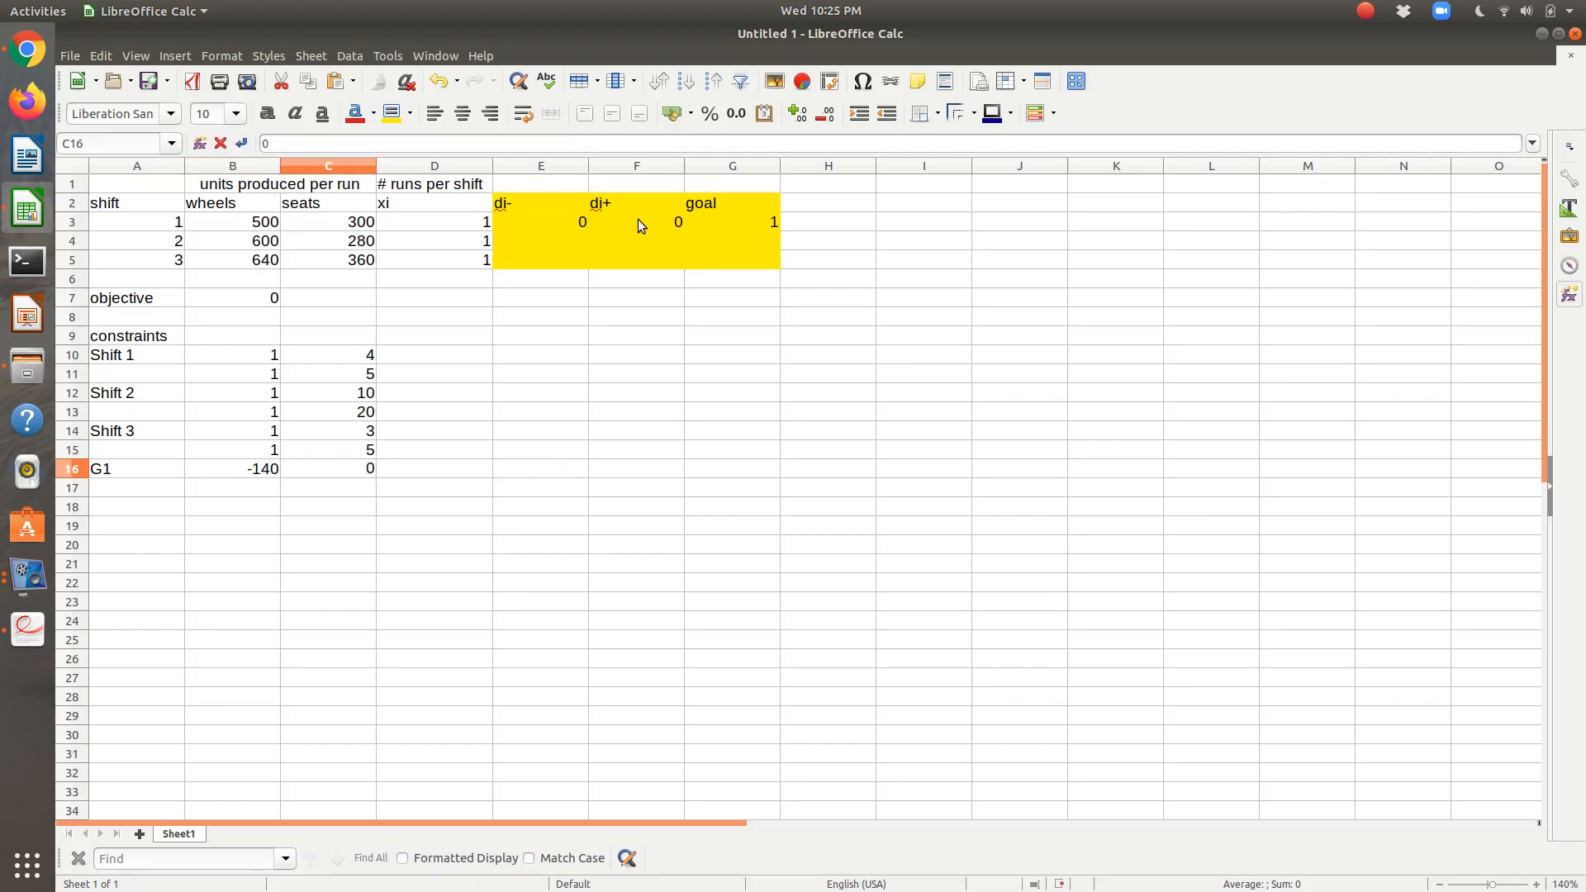
{"action": "key", "text": "Tab"}
Open the Solver with objective cell B7 as the target cell and set it to optimize to Minimum.
{"action": "key", "text": "Up"}
{"action": "key", "text": "Up"}
{"action": "key", "text": "Up"}
{"action": "key", "text": "Up"}
{"action": "key", "text": "Up"}
{"action": "key", "text": "Up"}
{"action": "key", "text": "Up"}
{"action": "key", "text": "Up"}
{"action": "key", "text": "Up"}
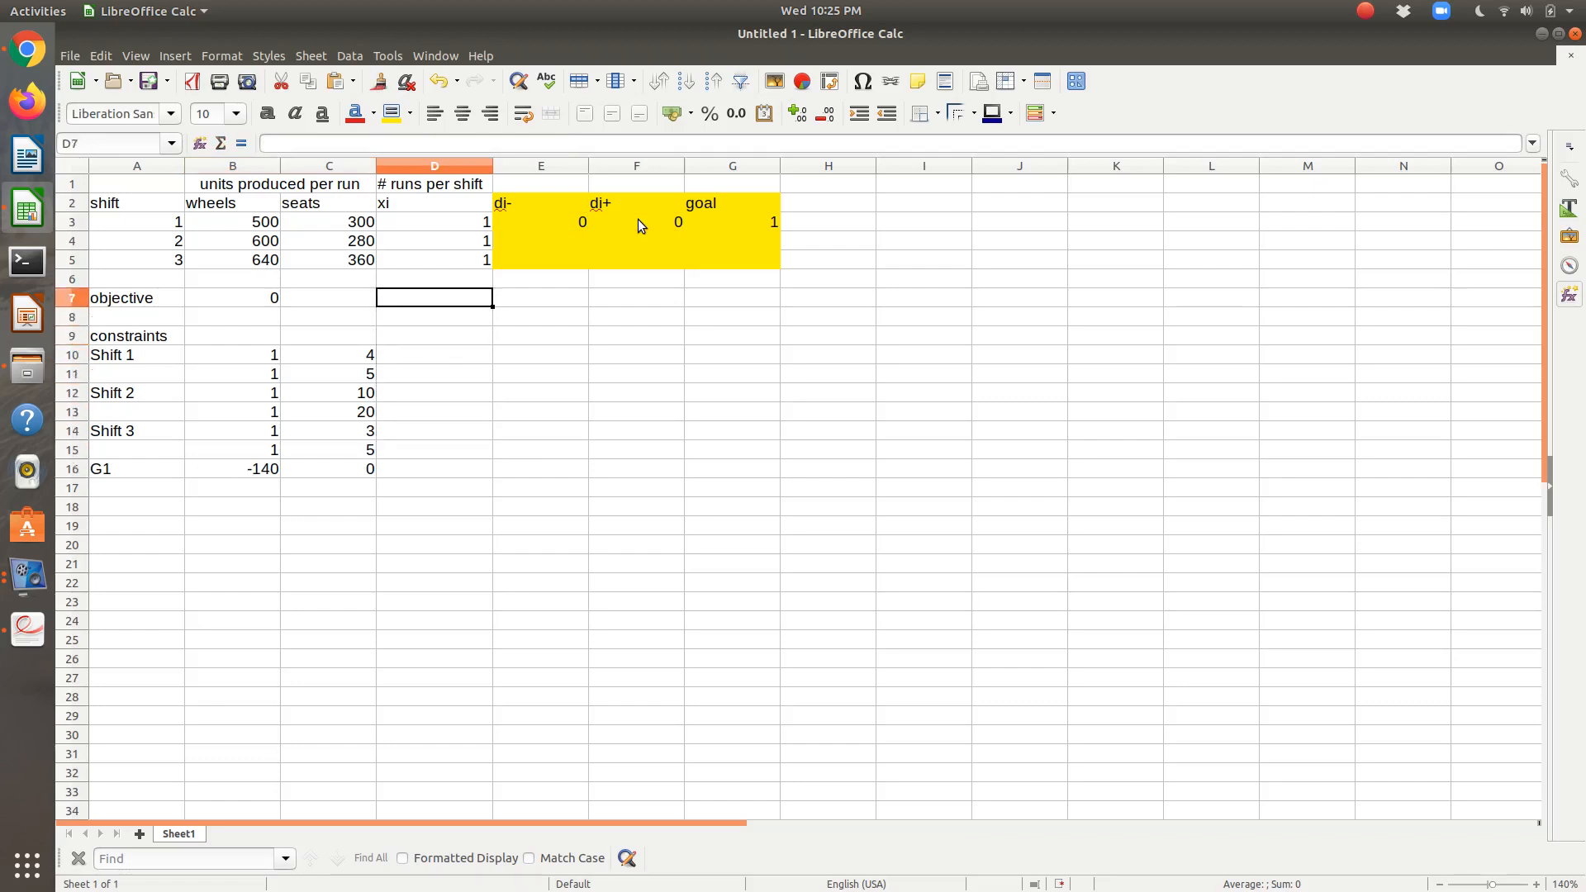
{"action": "key", "text": "Left"}
{"action": "key", "text": "Left"}
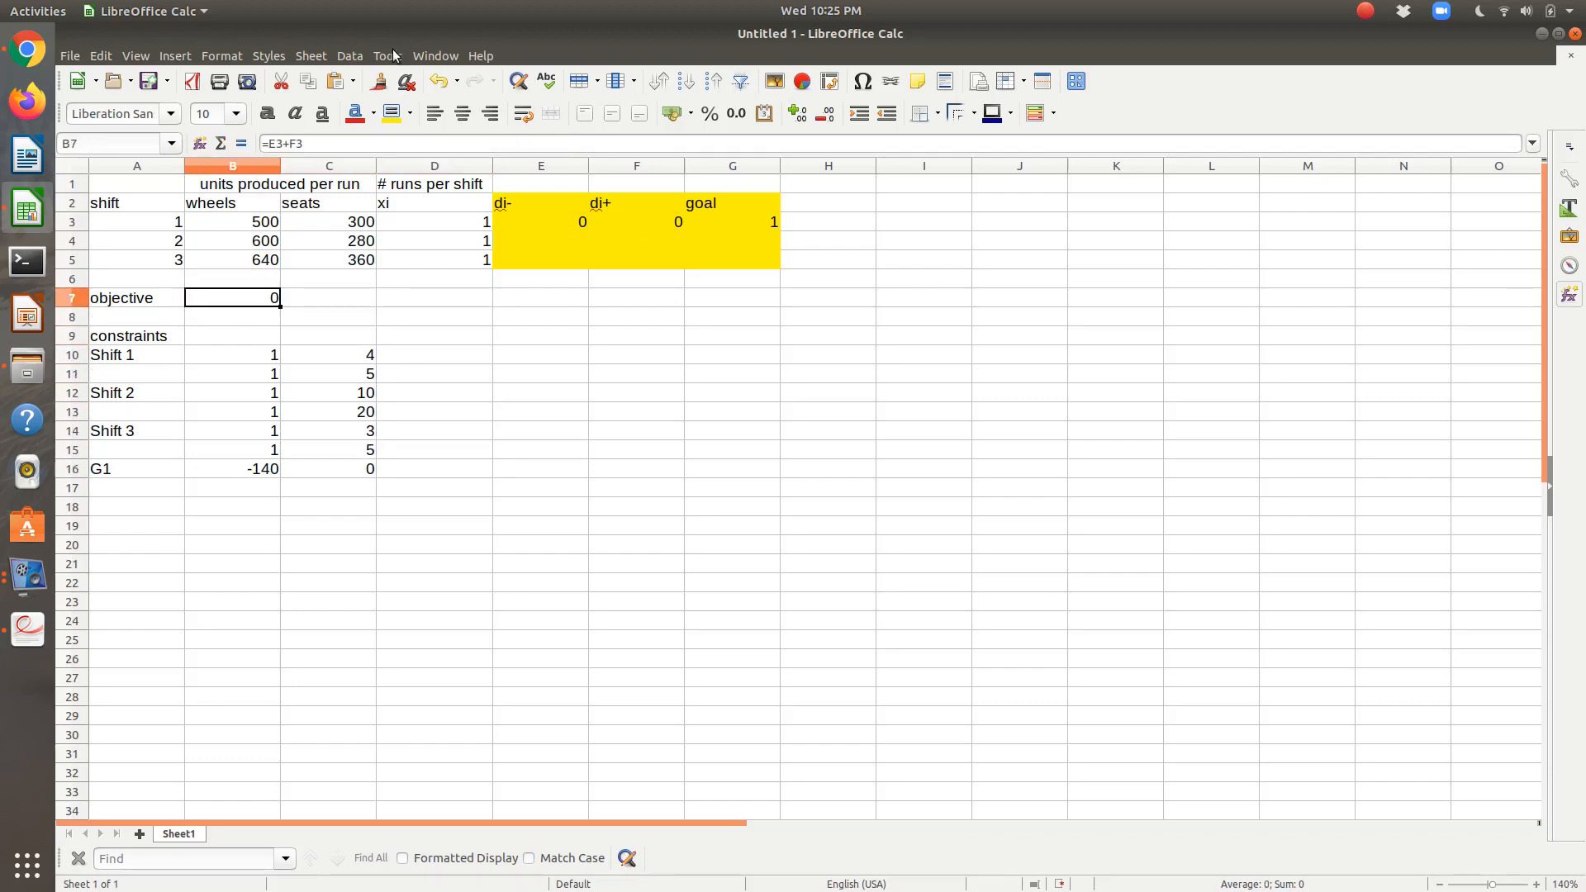
{"action": "left_click", "coordinate": [395, 55]}
{"action": "left_click", "coordinate": [429, 195]}
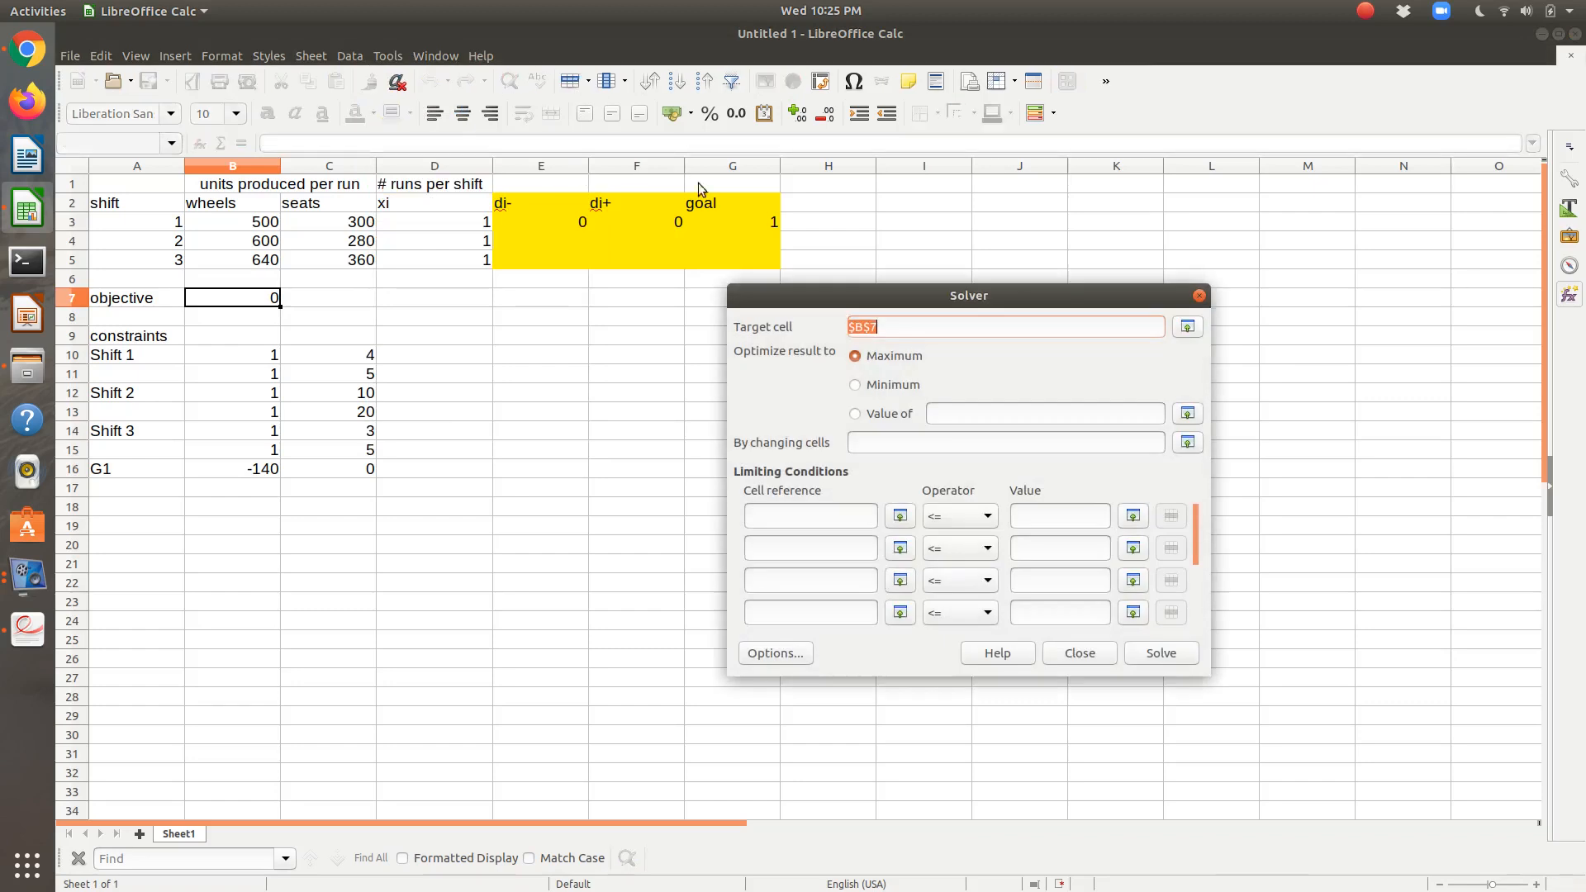
{"action": "left_click", "coordinate": [877, 384]}
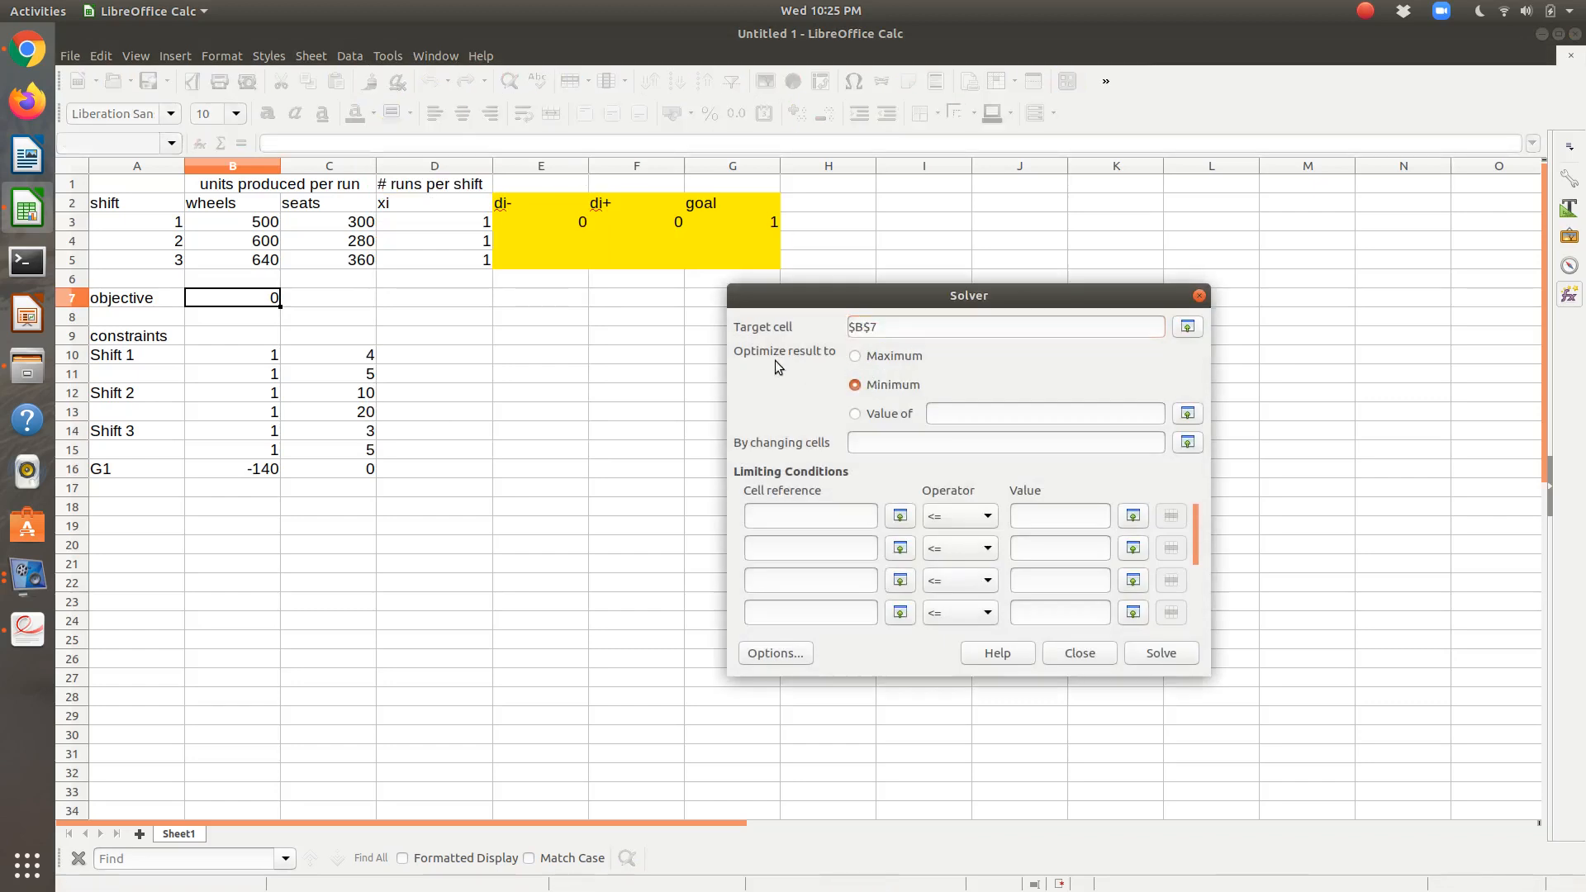
Set the Solver's changing cells to the range D3:F5.
{"action": "left_click", "coordinate": [1187, 444]}
{"action": "left_click_drag", "start_coordinate": [479, 223], "coordinate": [625, 255]}
{"action": "key", "text": "Return"}
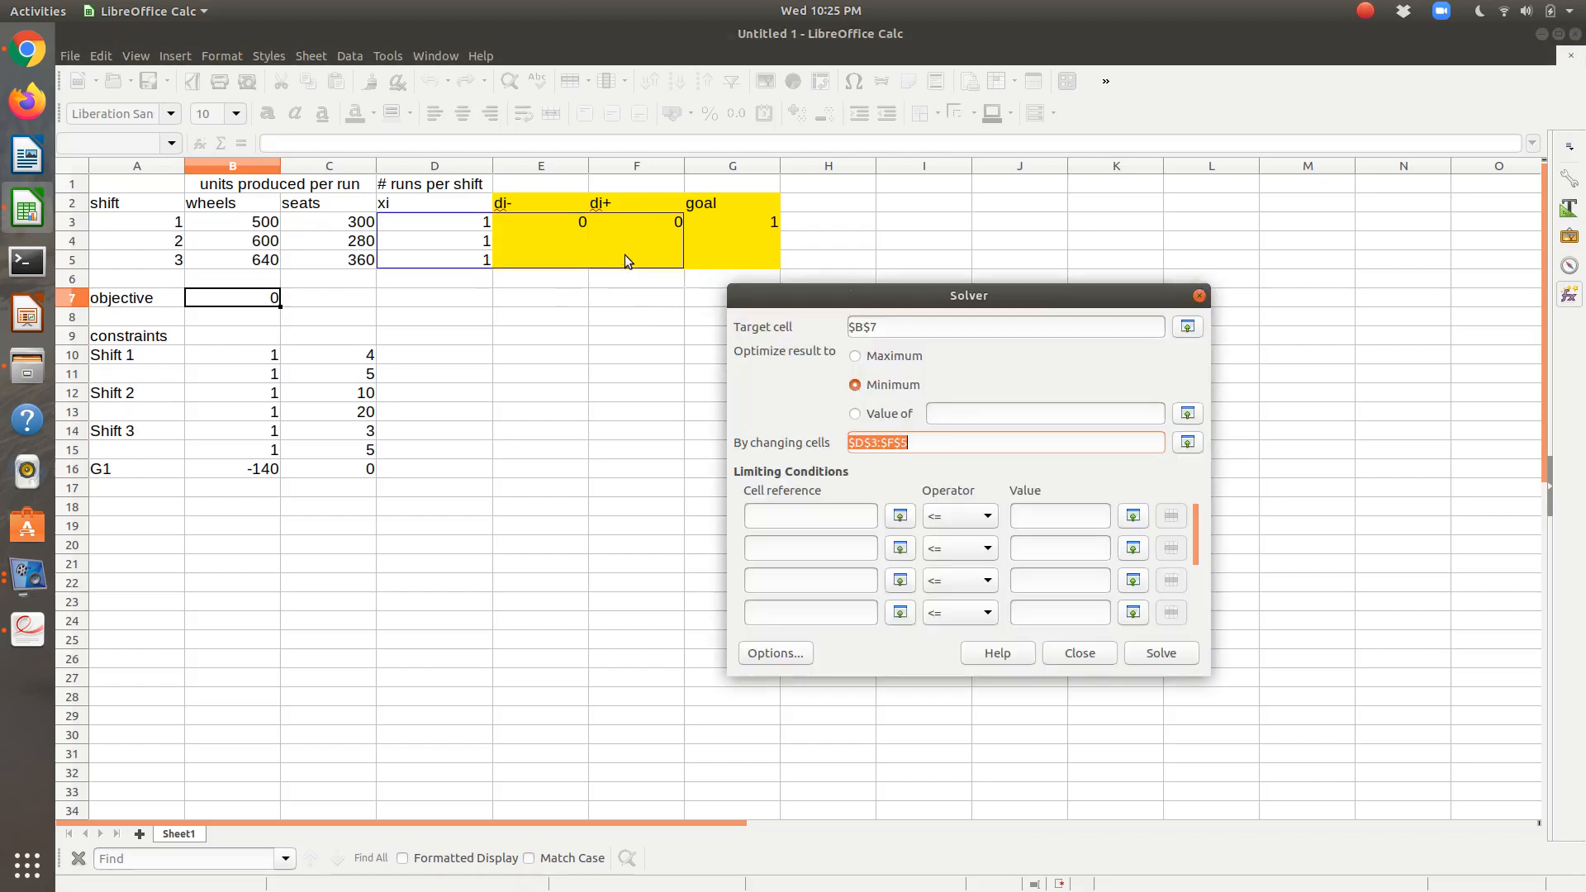
Add the Shift 1 lower limit as the first limiting condition, B10 => C10.
{"action": "left_click", "coordinate": [900, 516]}
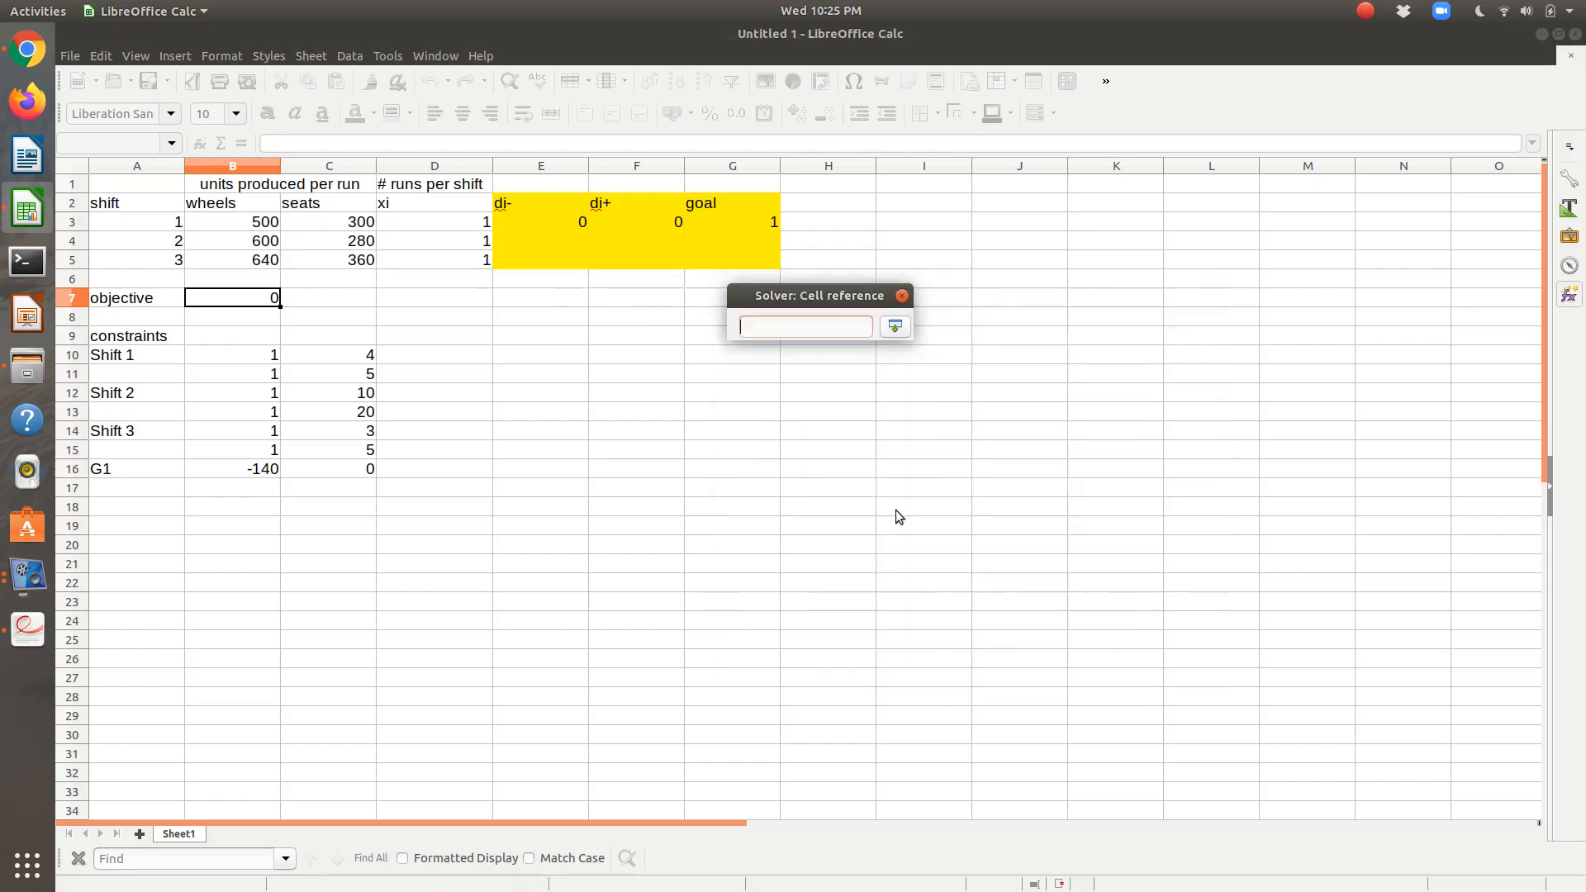
{"action": "left_click", "coordinate": [267, 358]}
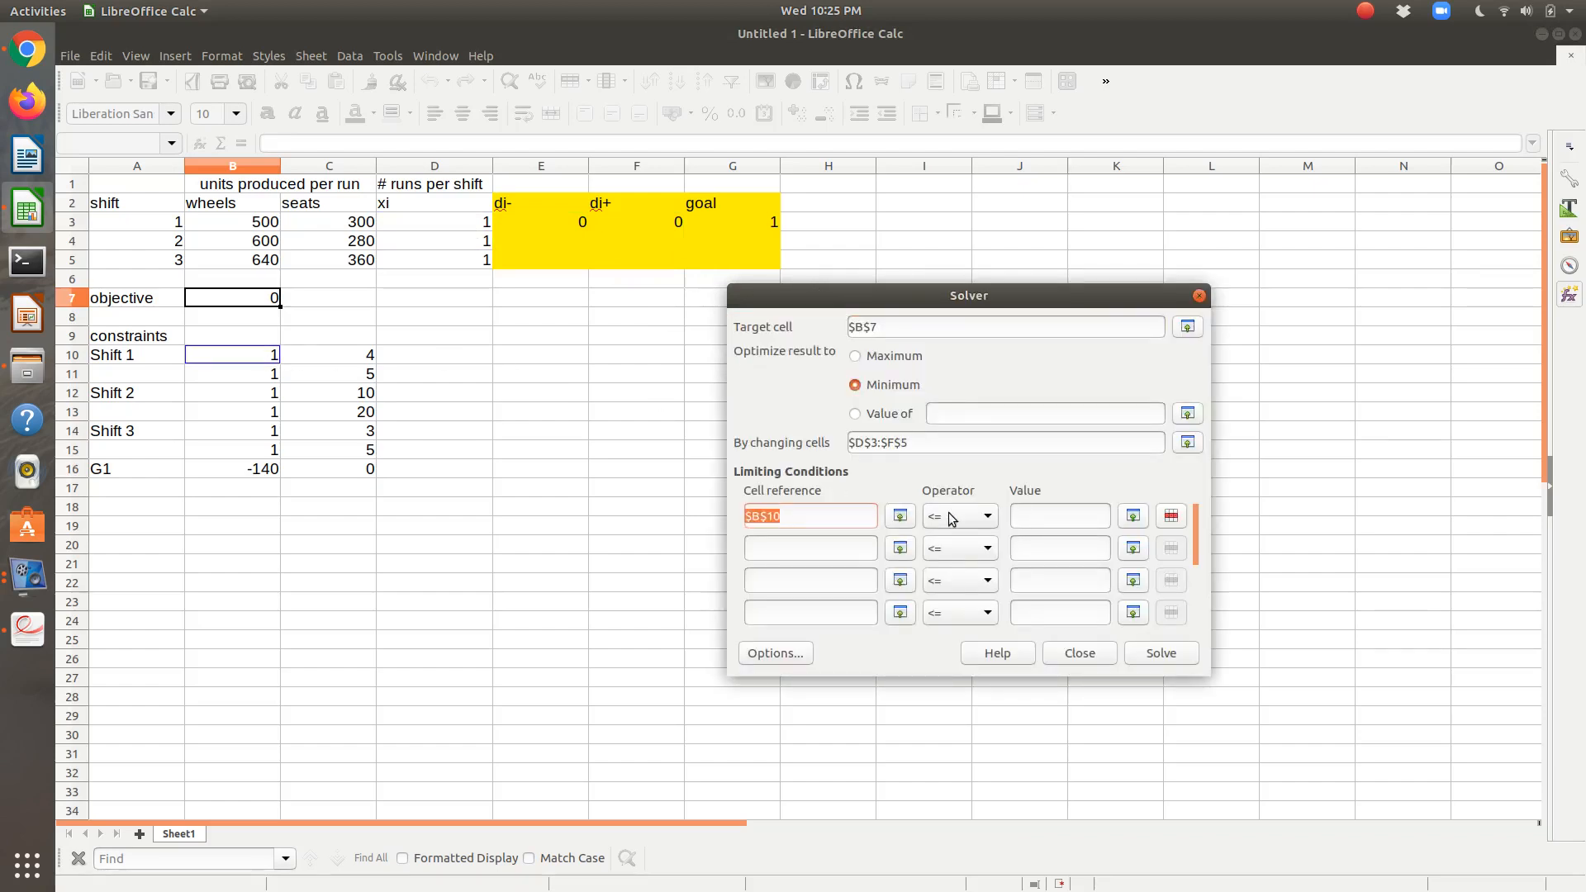
{"action": "left_click", "coordinate": [950, 518]}
{"action": "left_click", "coordinate": [948, 565]}
{"action": "left_click", "coordinate": [1133, 517]}
{"action": "left_click", "coordinate": [364, 356]}
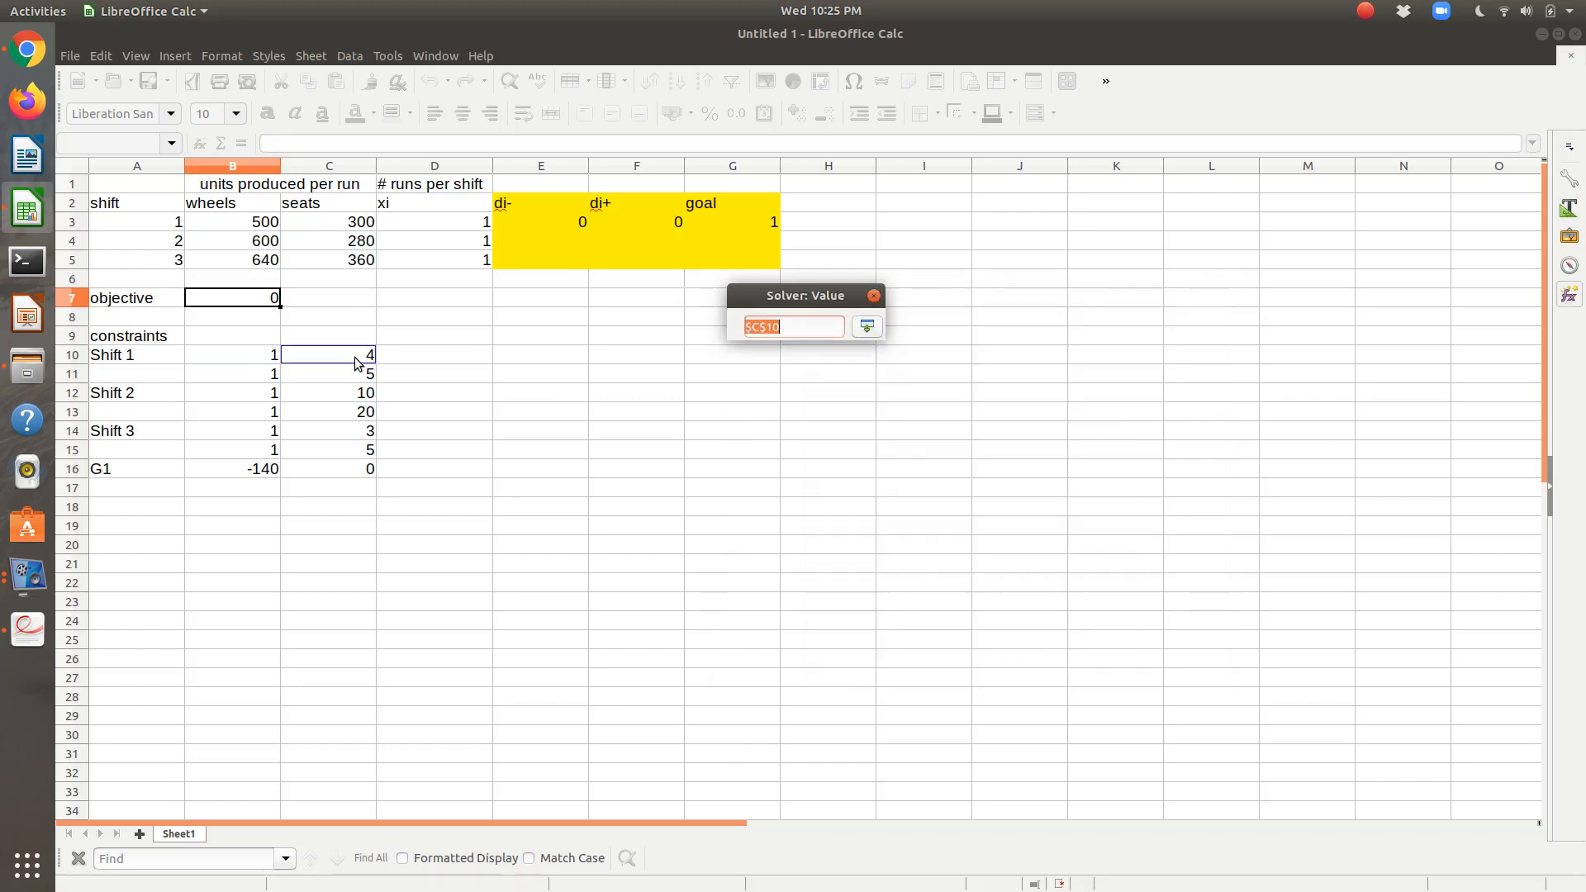
Add the Shift 1 upper limit as the second limiting condition, B11 <= C11.
{"action": "left_click", "coordinate": [900, 550]}
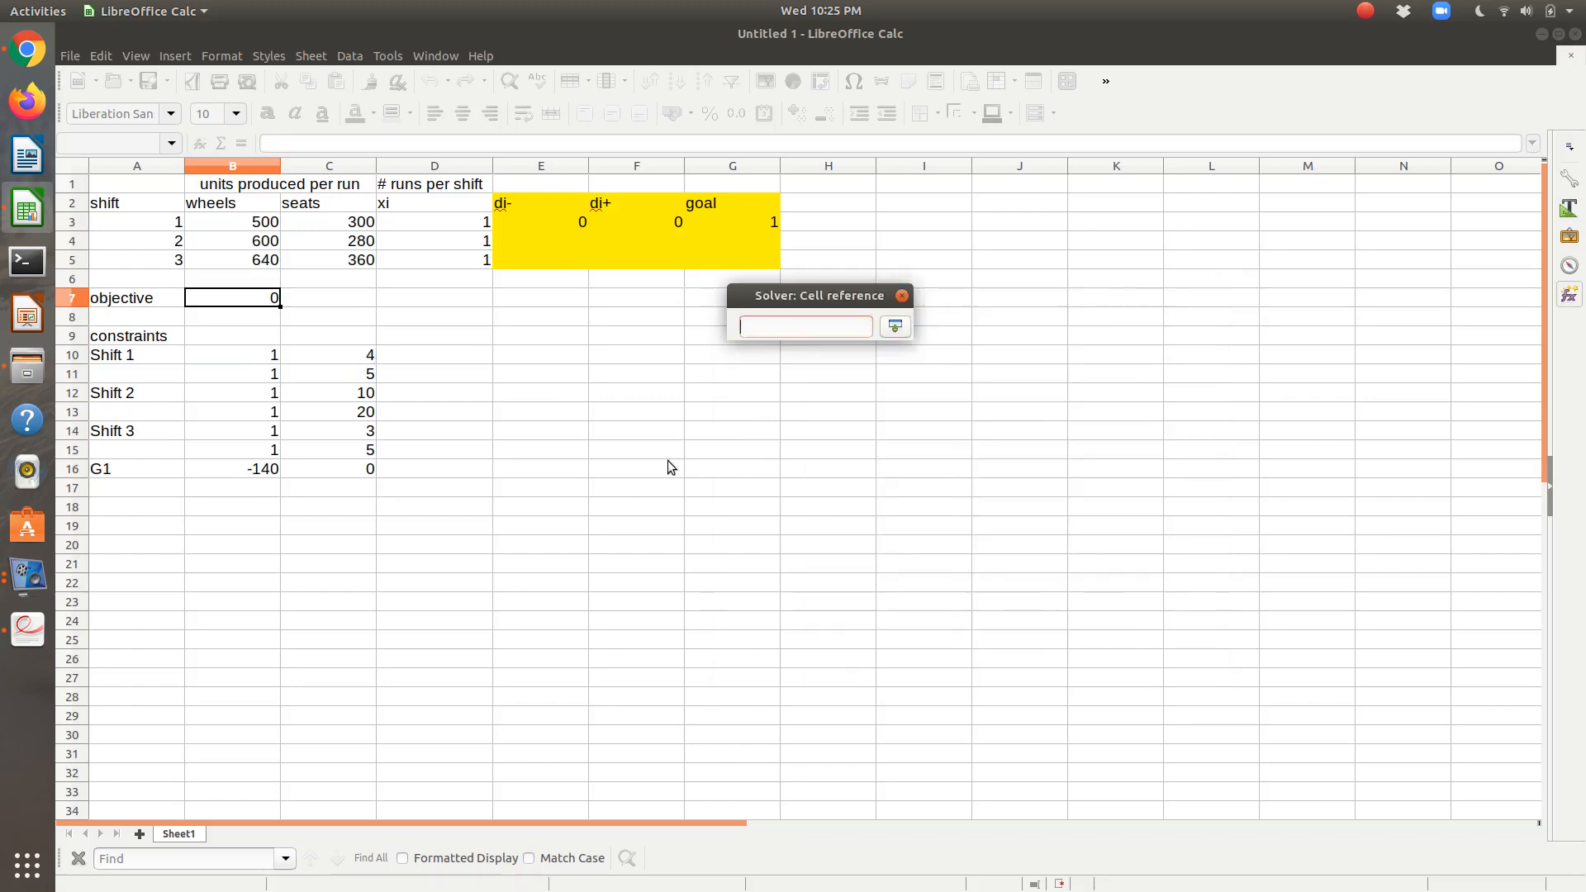
{"action": "left_click", "coordinate": [266, 360]}
{"action": "left_click", "coordinate": [266, 374]}
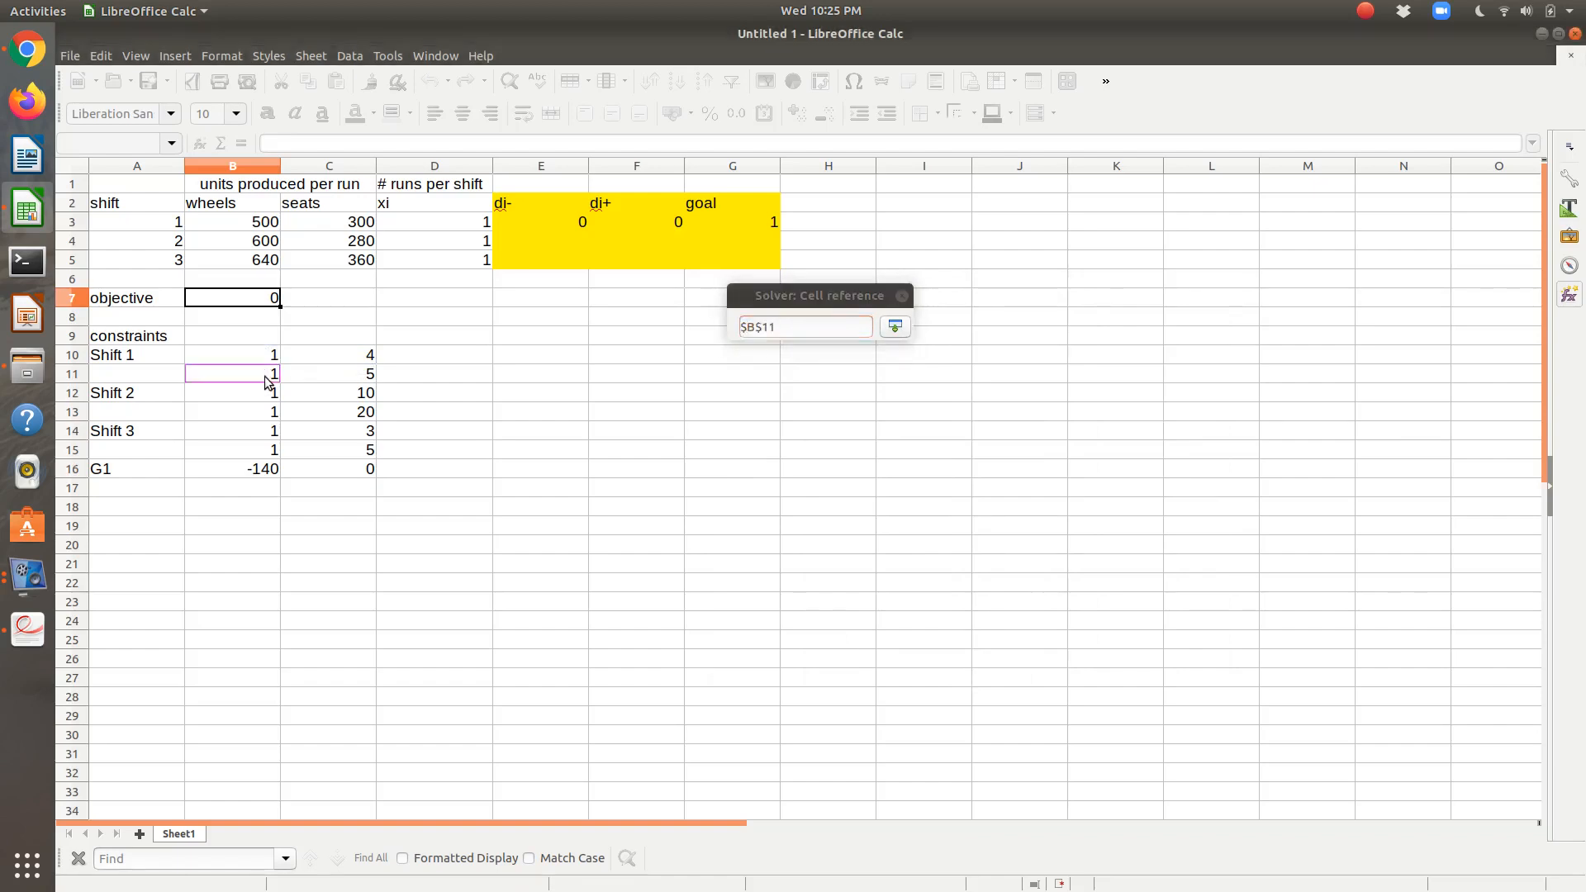
{"action": "left_click", "coordinate": [1064, 549]}
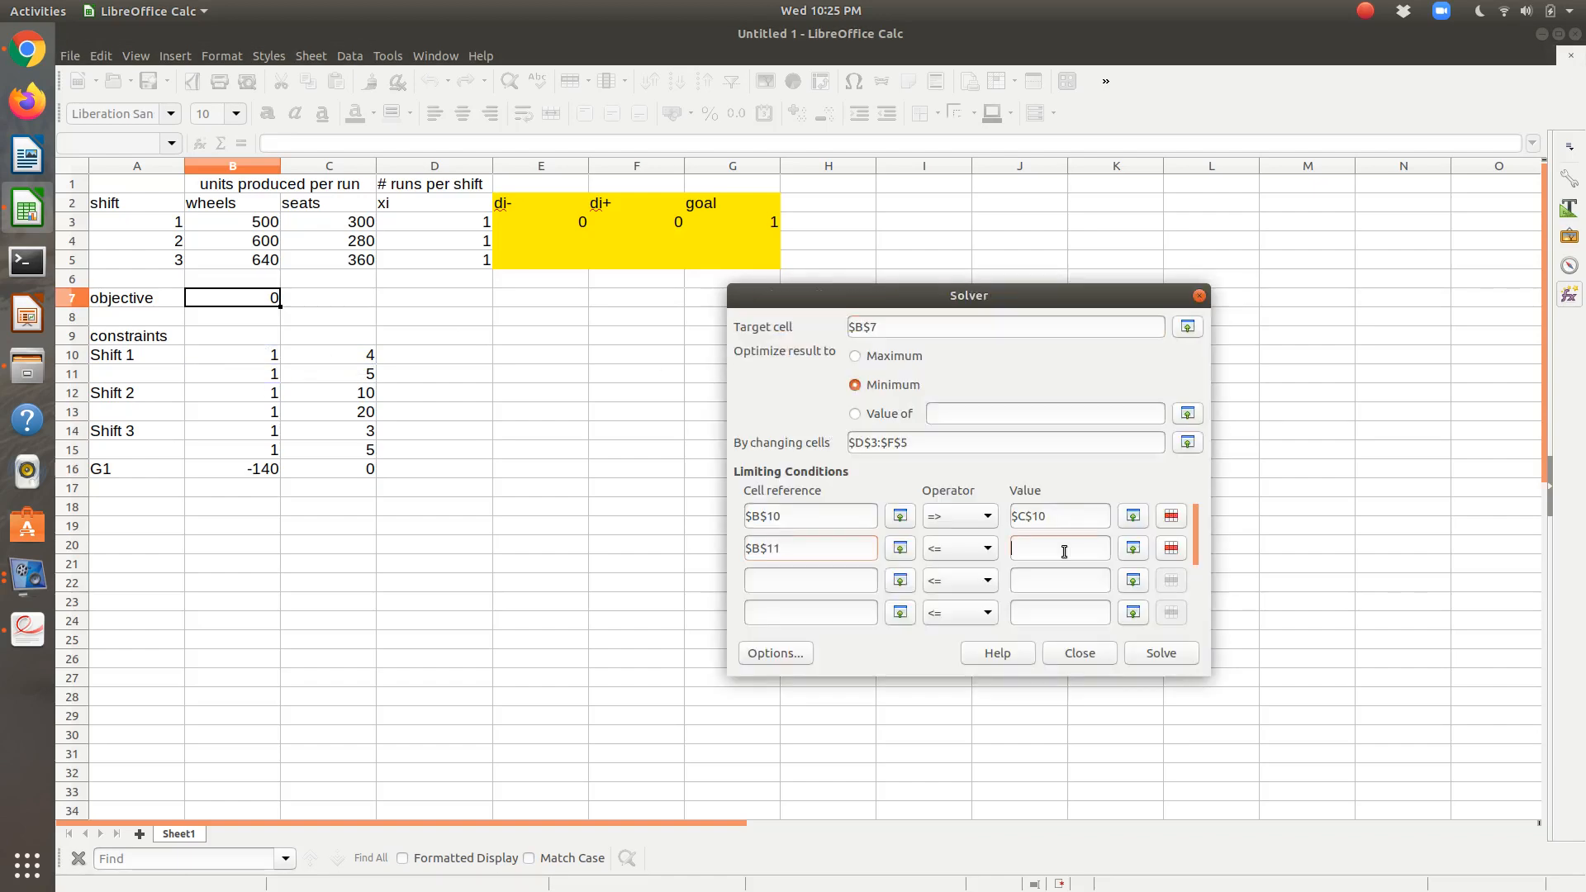
{"action": "left_click", "coordinate": [1133, 548]}
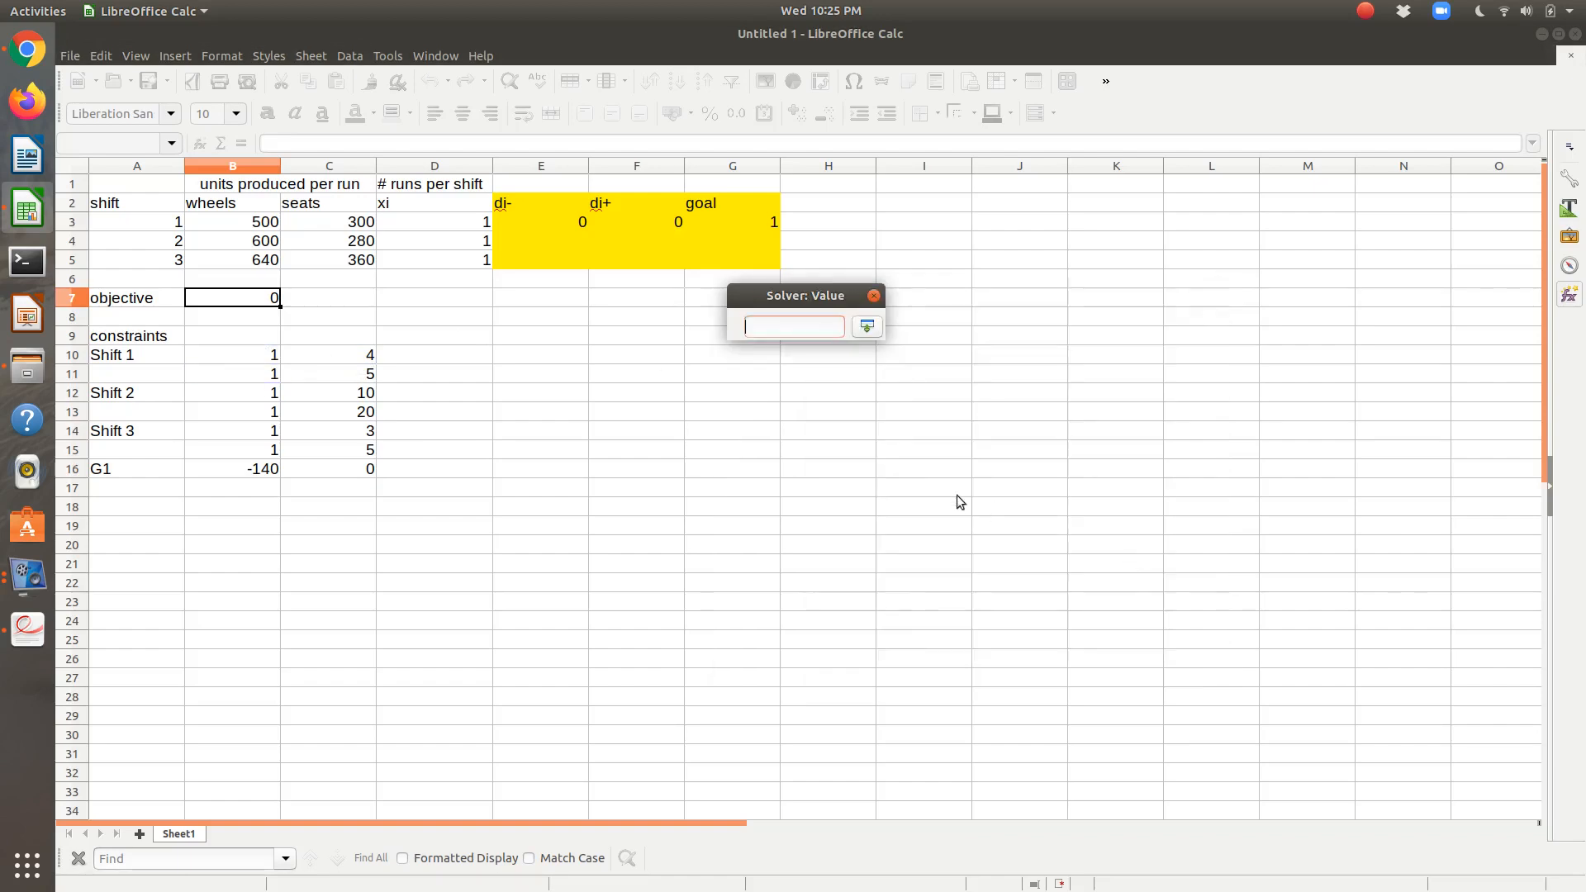
{"action": "left_click", "coordinate": [365, 376]}
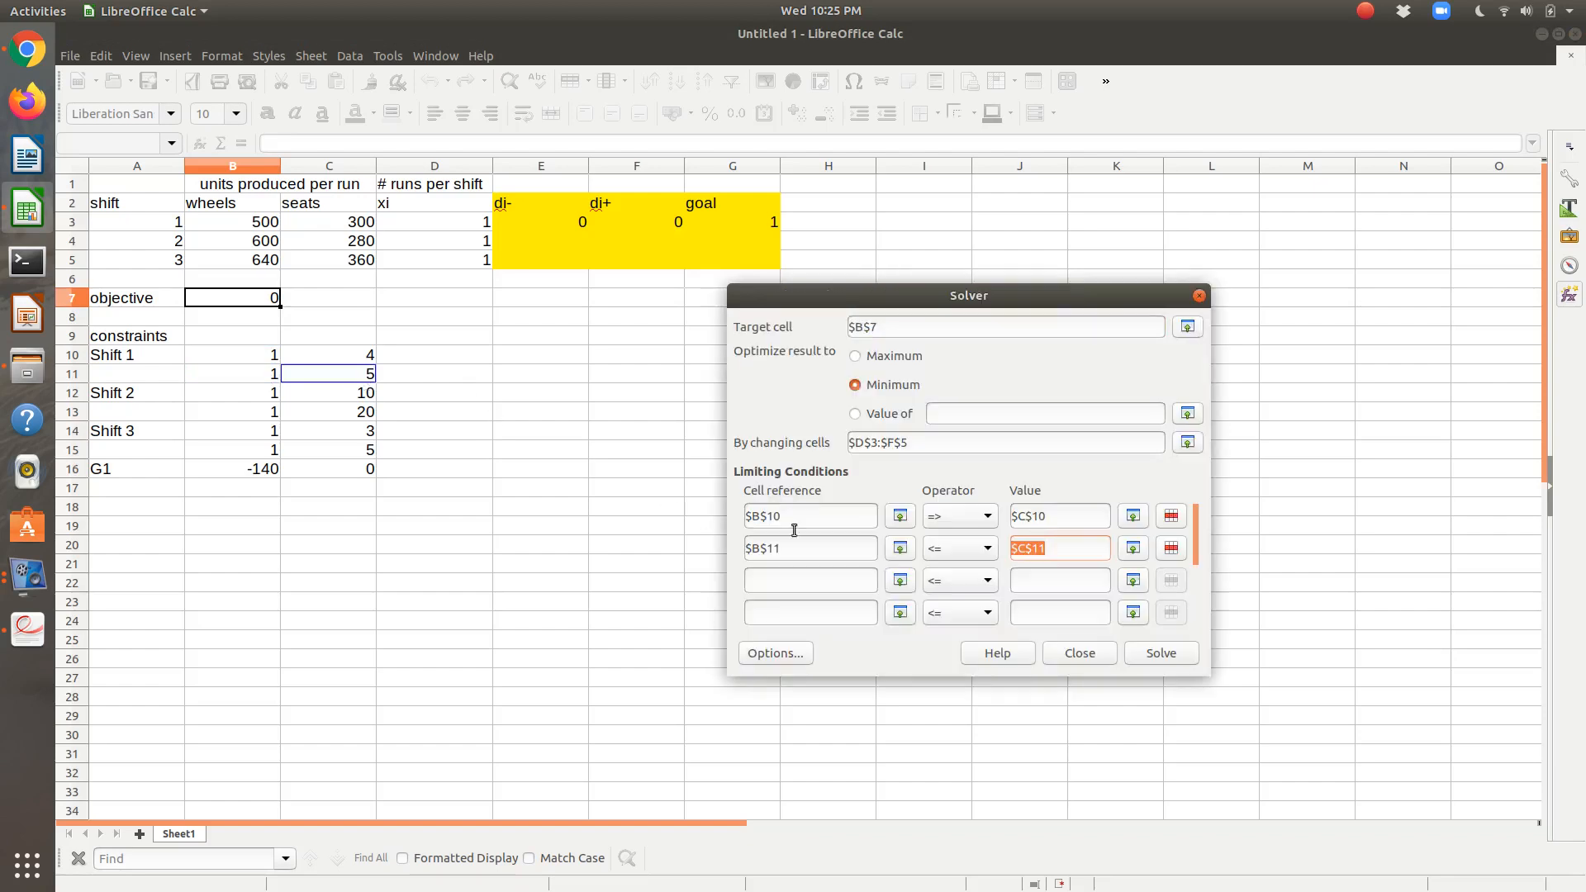
Add the Shift 2 lower limit as the third limiting condition, B12 => C12.
{"action": "left_click", "coordinate": [899, 580]}
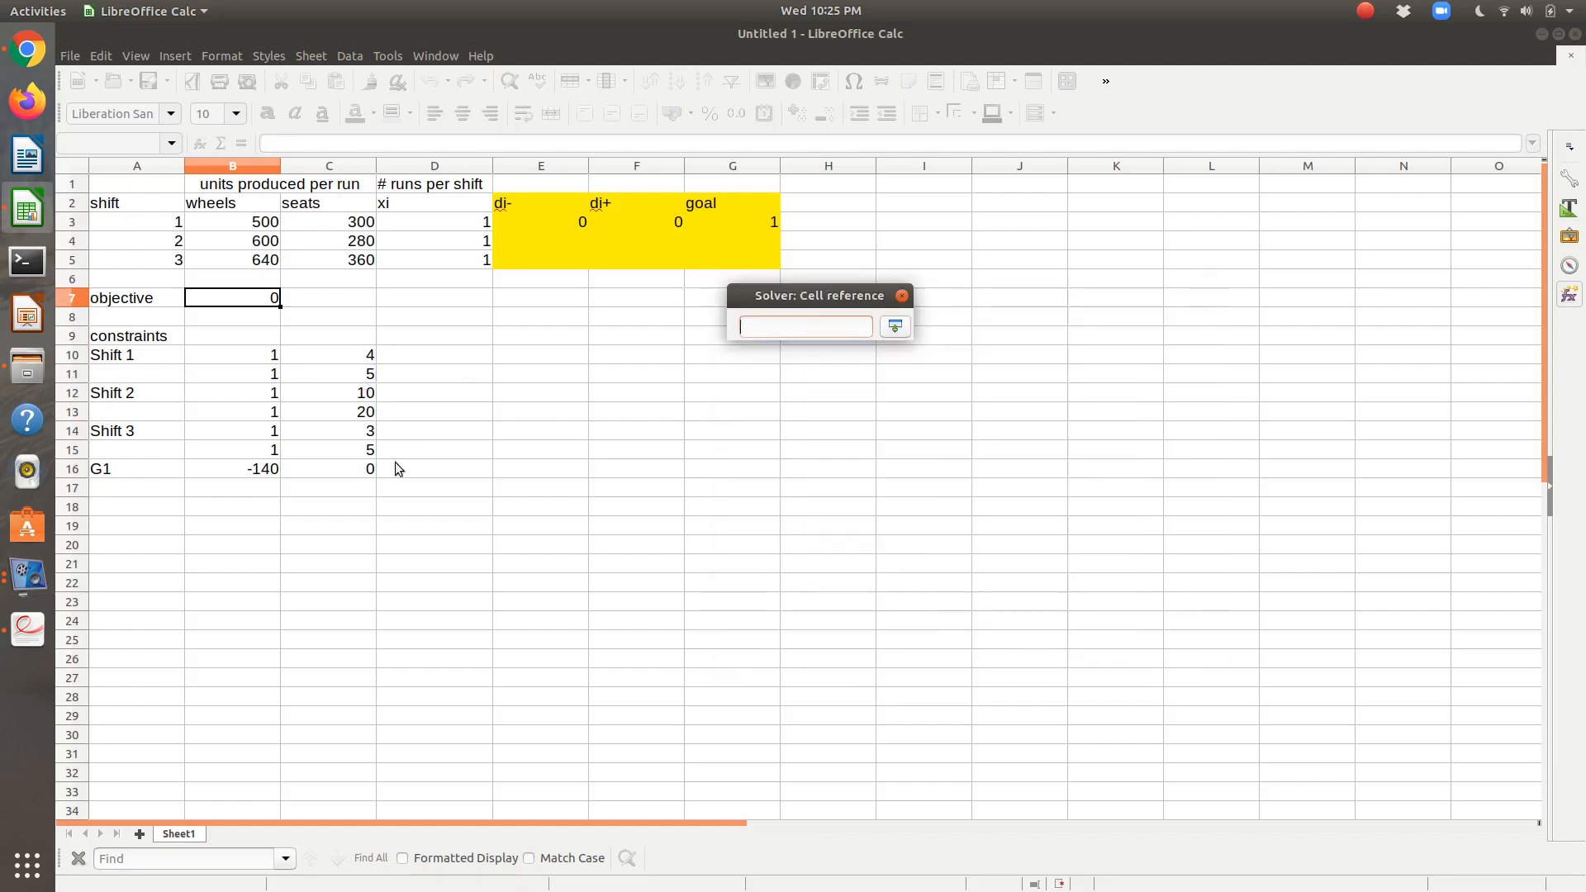
{"action": "left_click", "coordinate": [266, 393]}
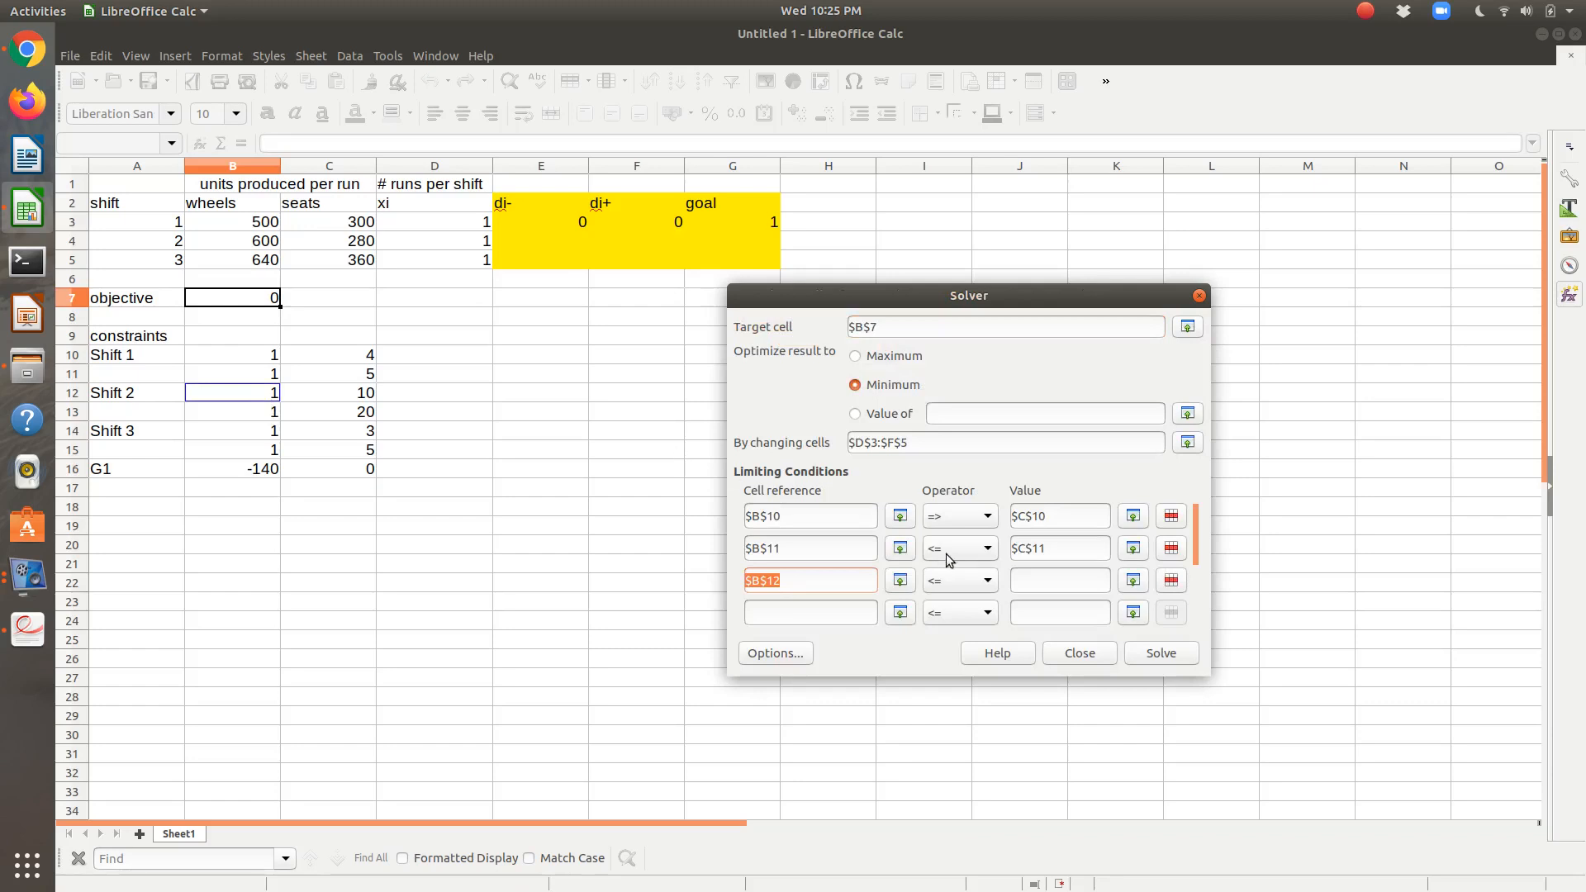
{"action": "left_click", "coordinate": [949, 581]}
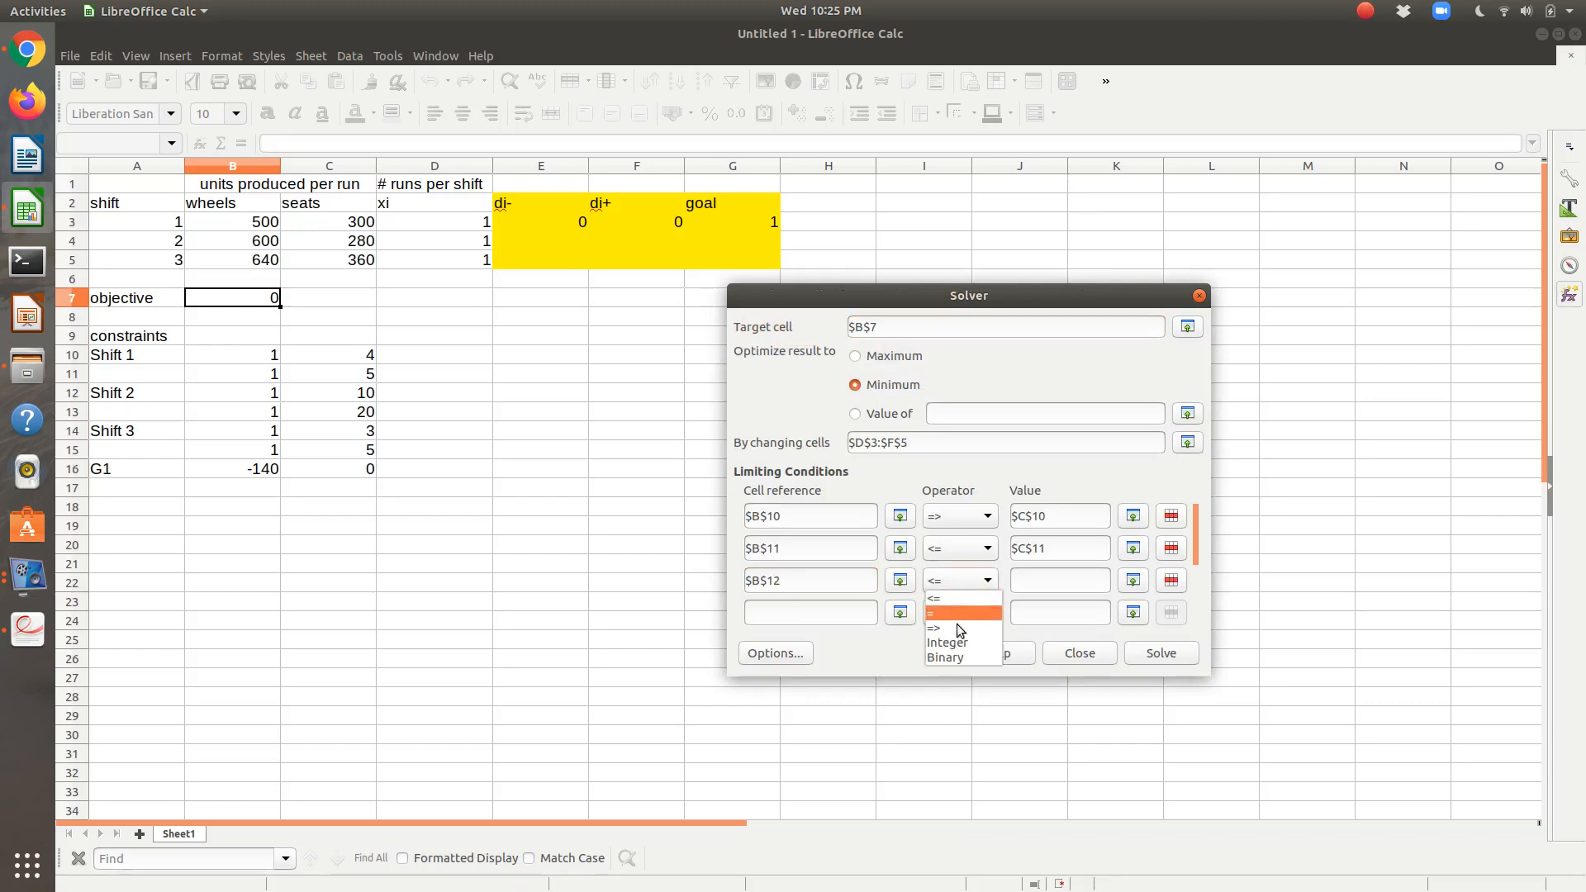
{"action": "left_click", "coordinate": [956, 626]}
{"action": "left_click", "coordinate": [1132, 580]}
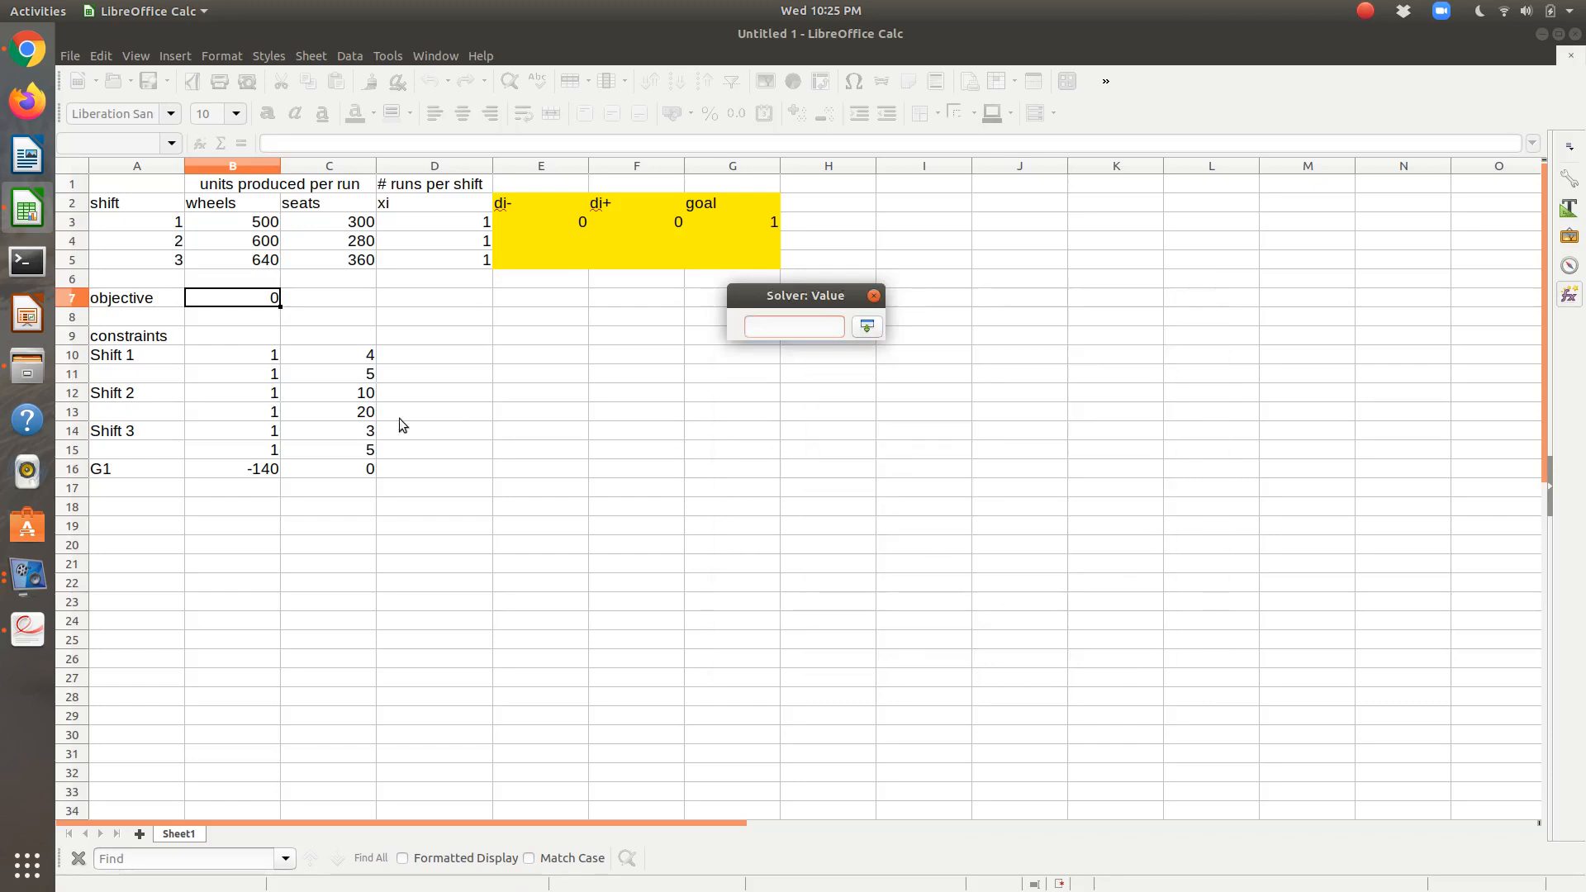
{"action": "left_click", "coordinate": [346, 397]}
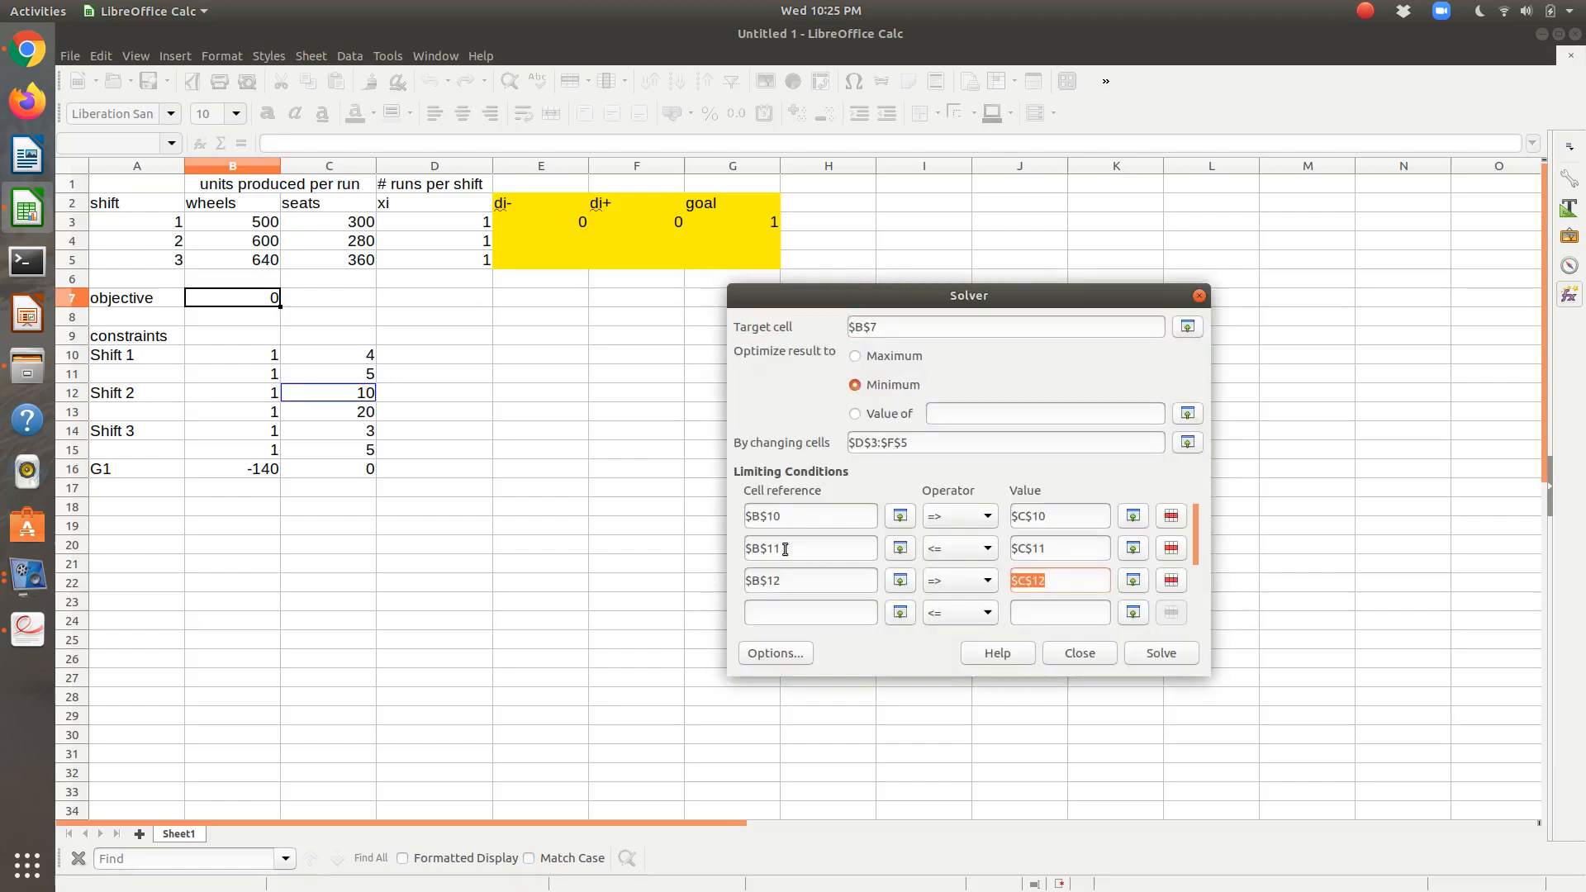
Add the Shift 2 upper limit as the fourth limiting condition, B13 <= C13.
{"action": "left_click", "coordinate": [900, 613]}
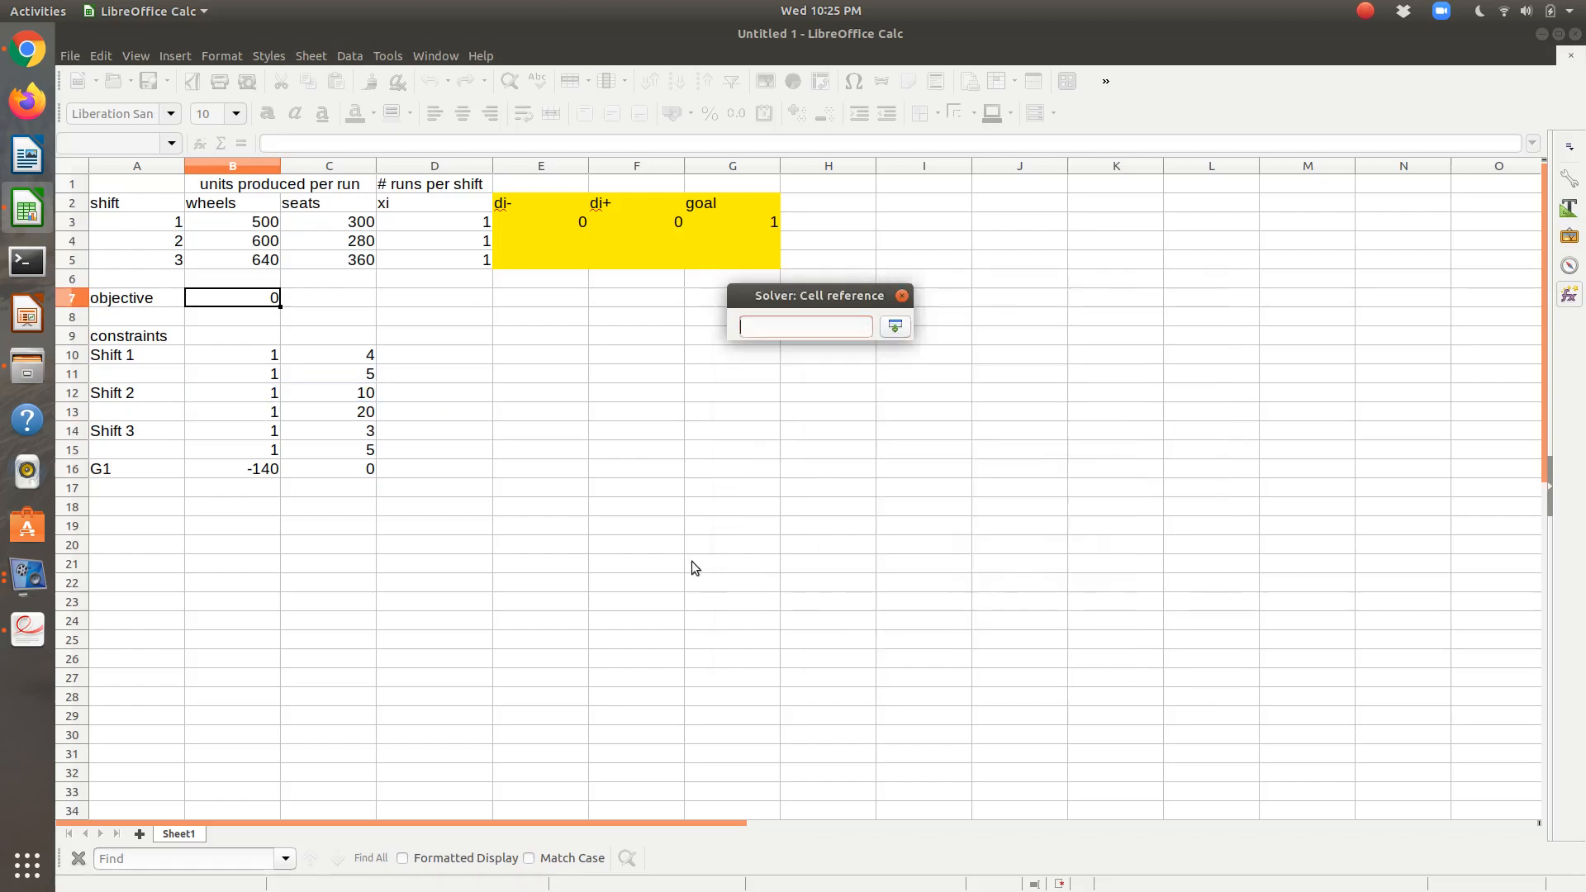
{"action": "left_click", "coordinate": [277, 413]}
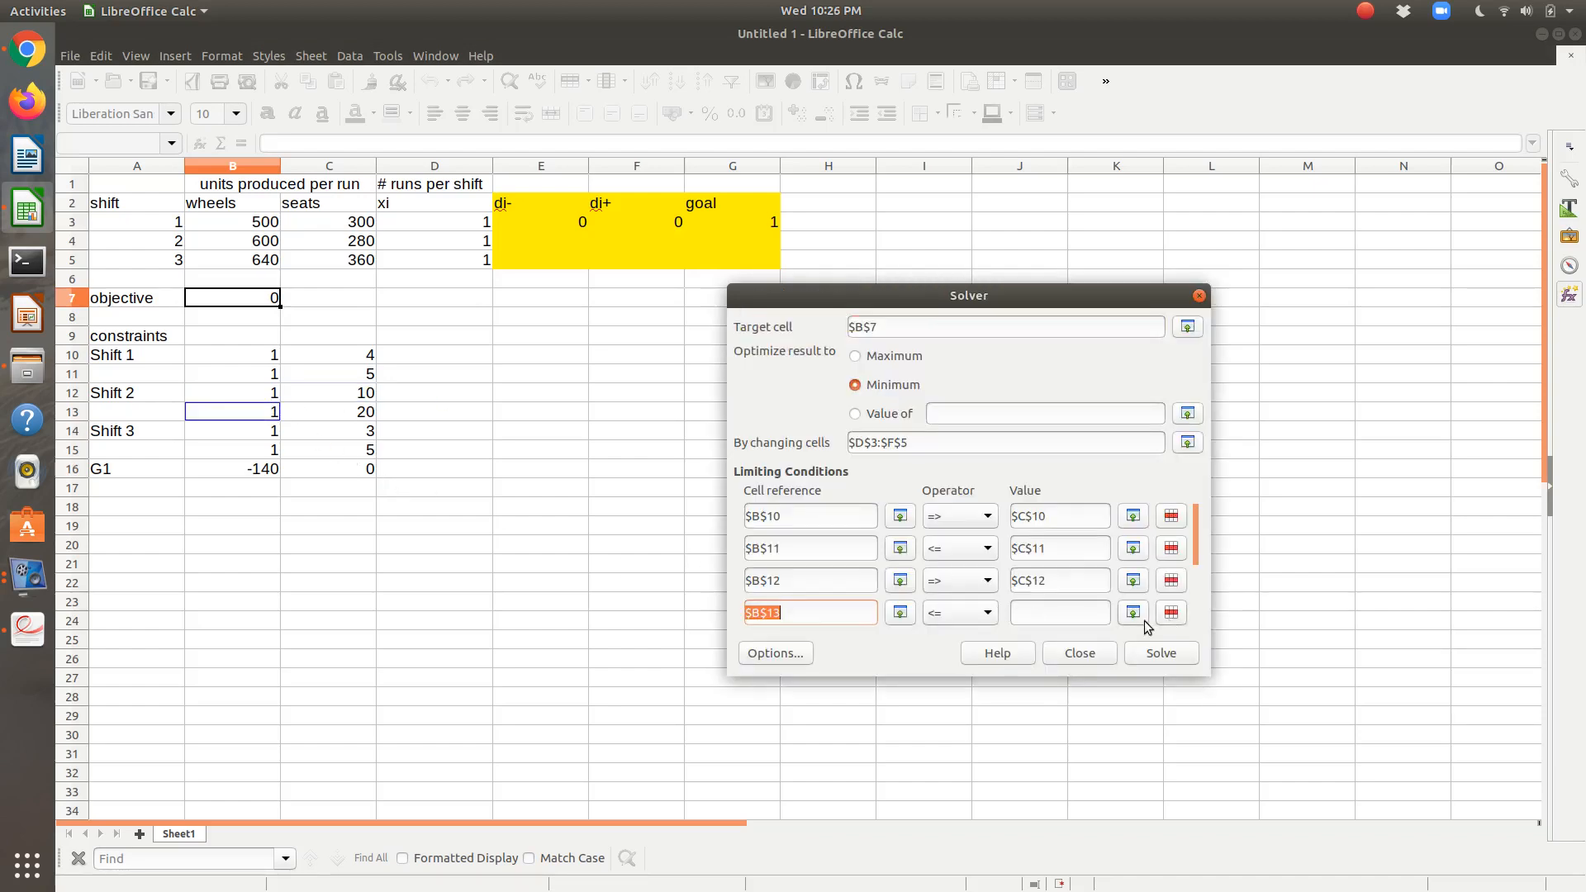
{"action": "left_click", "coordinate": [1134, 613]}
{"action": "left_click", "coordinate": [366, 415]}
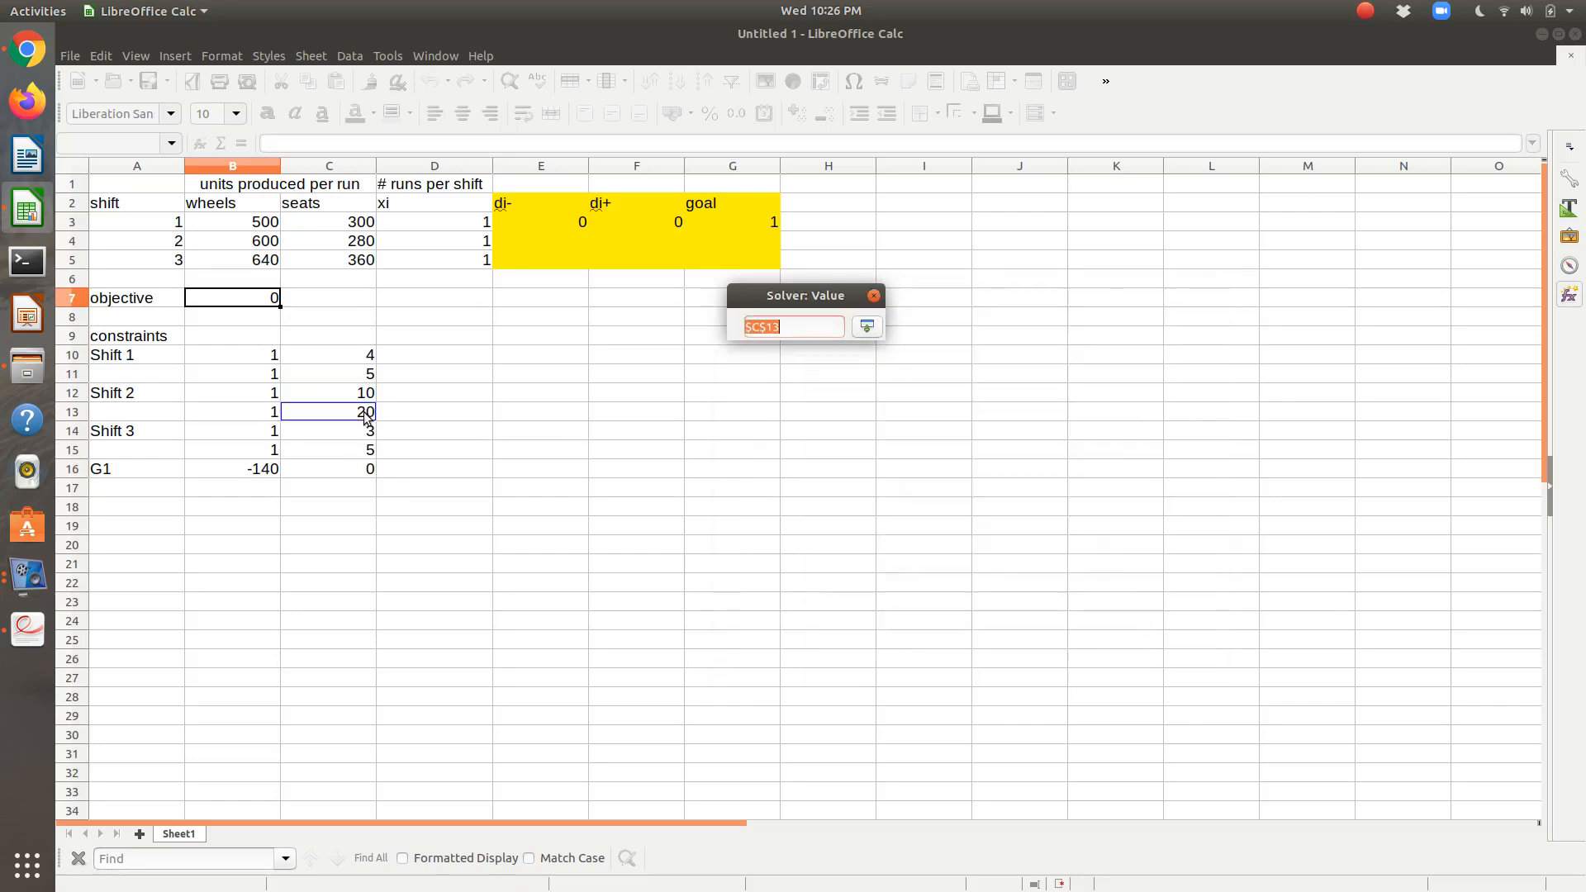
{"action": "left_click", "coordinate": [853, 612]}
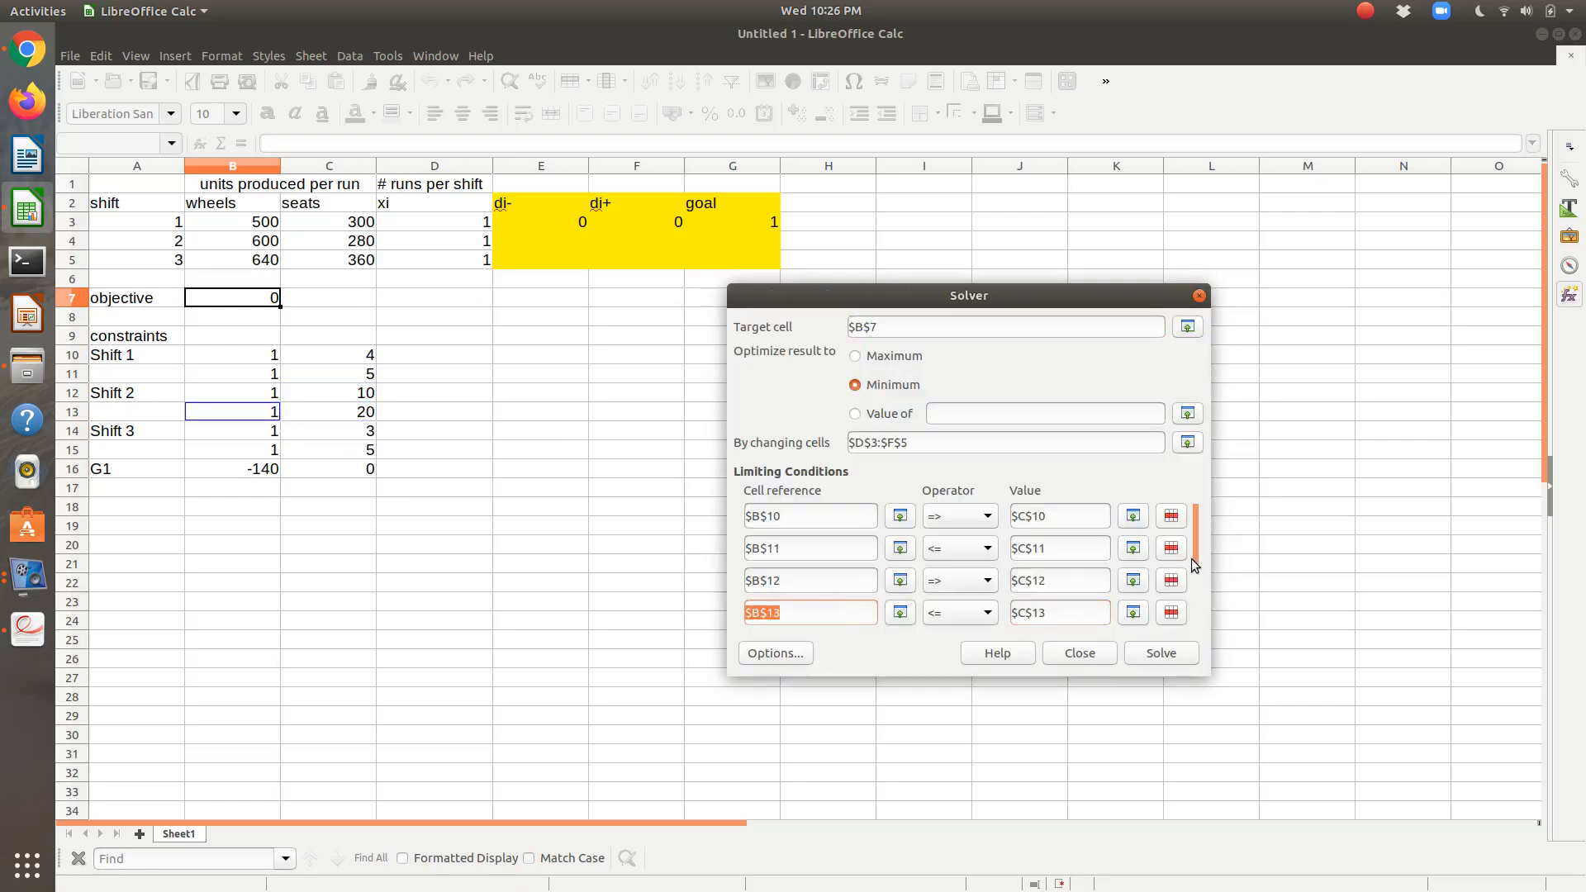
Add the Shift 3 lower limit as the fifth limiting condition, B14 => C14.
{"action": "left_click_drag", "start_coordinate": [1197, 553], "coordinate": [1197, 593]}
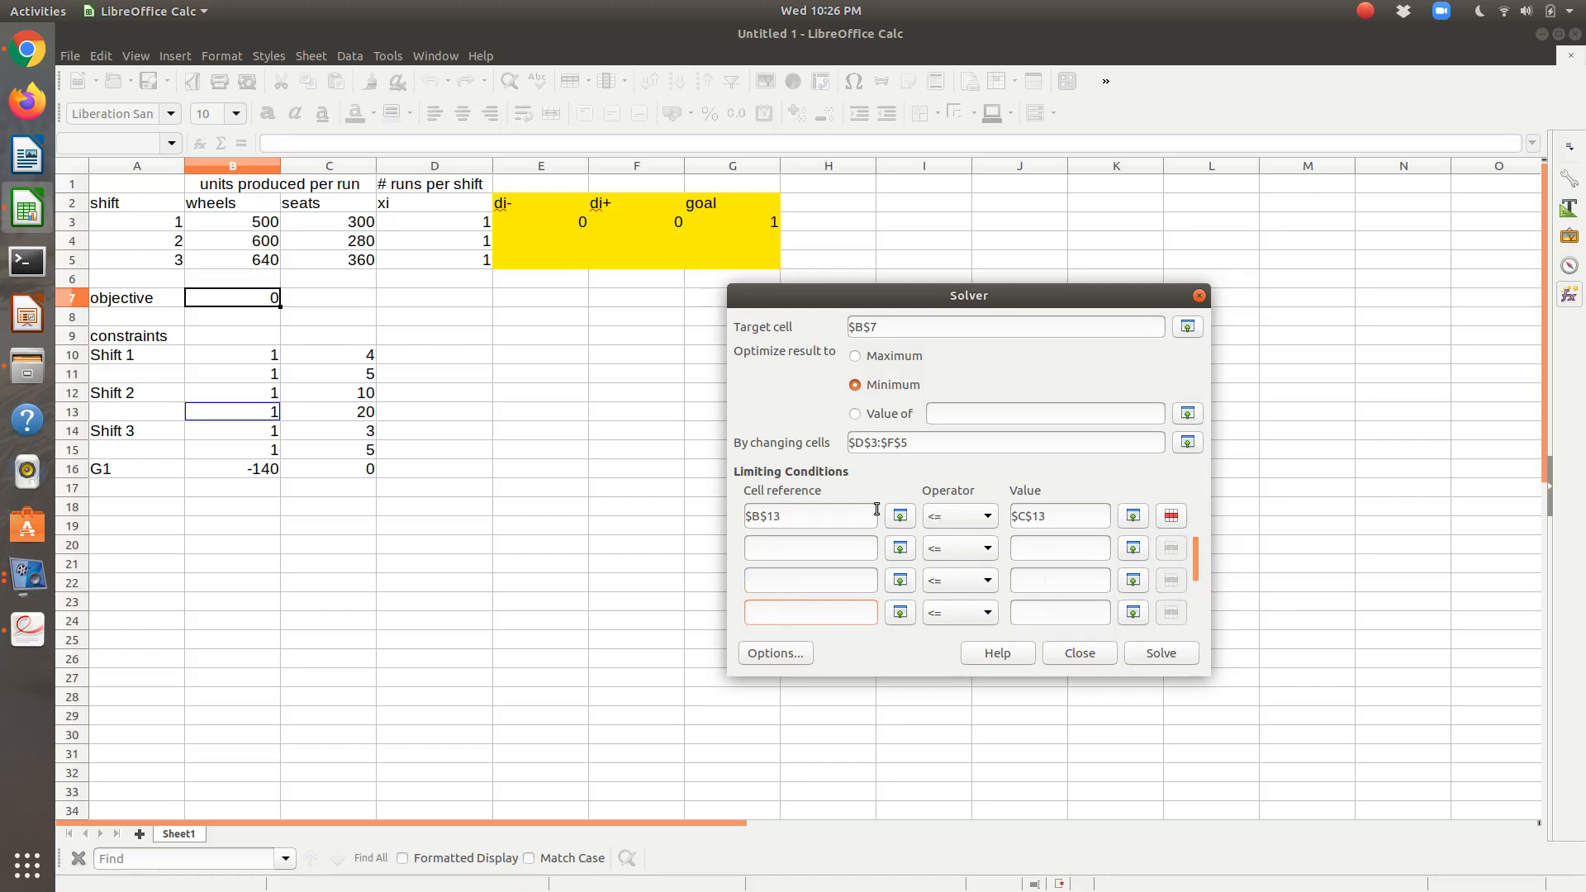
{"action": "left_click", "coordinate": [899, 548]}
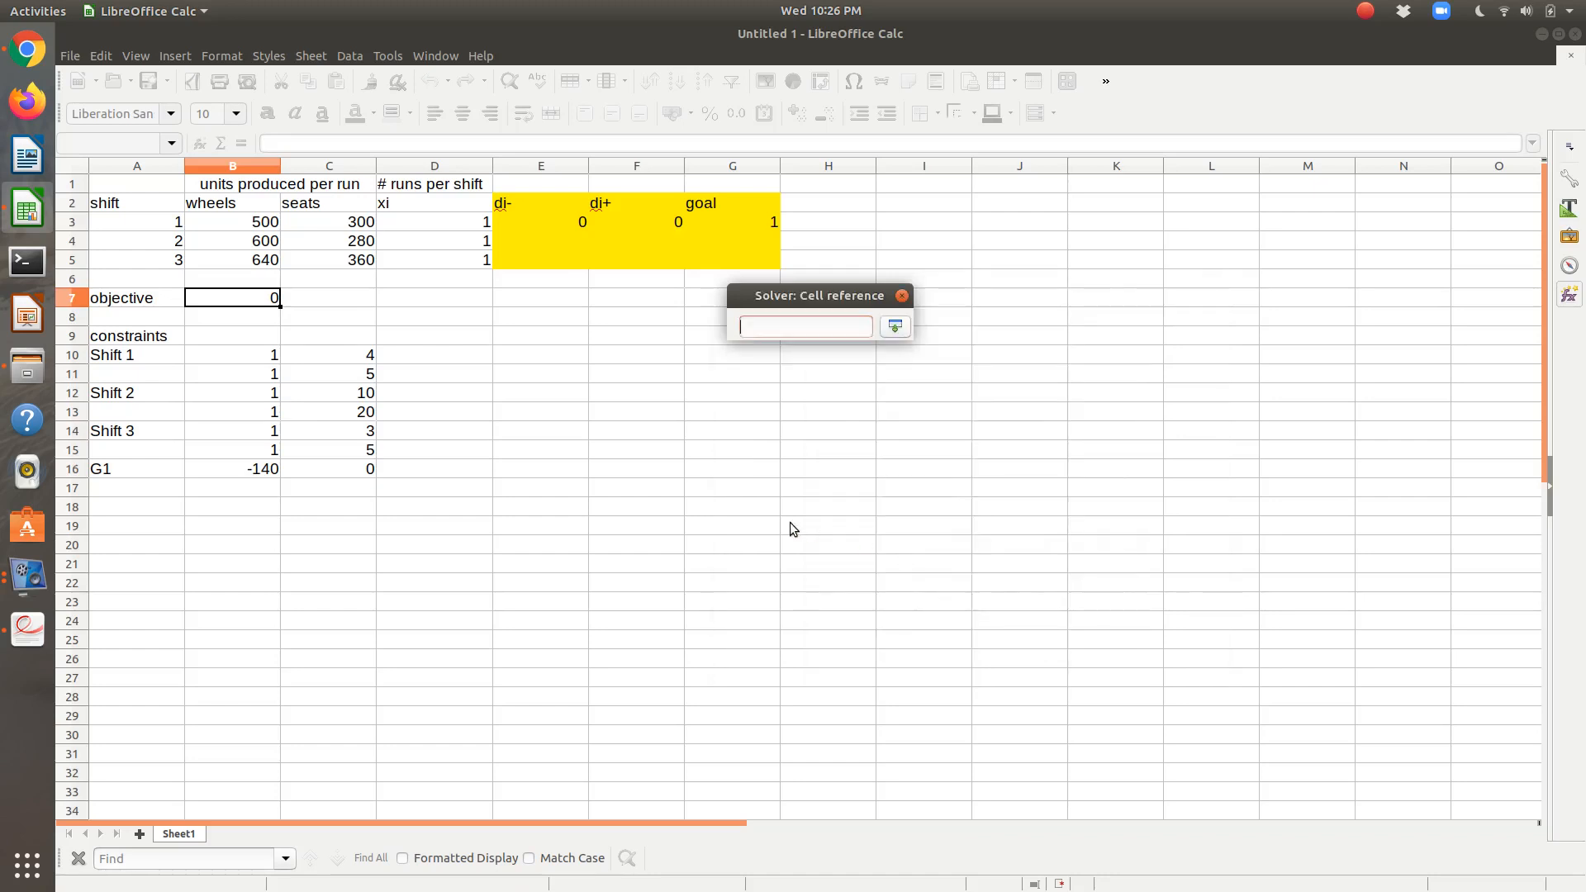
{"action": "left_click", "coordinate": [268, 430]}
{"action": "left_click", "coordinate": [970, 559]}
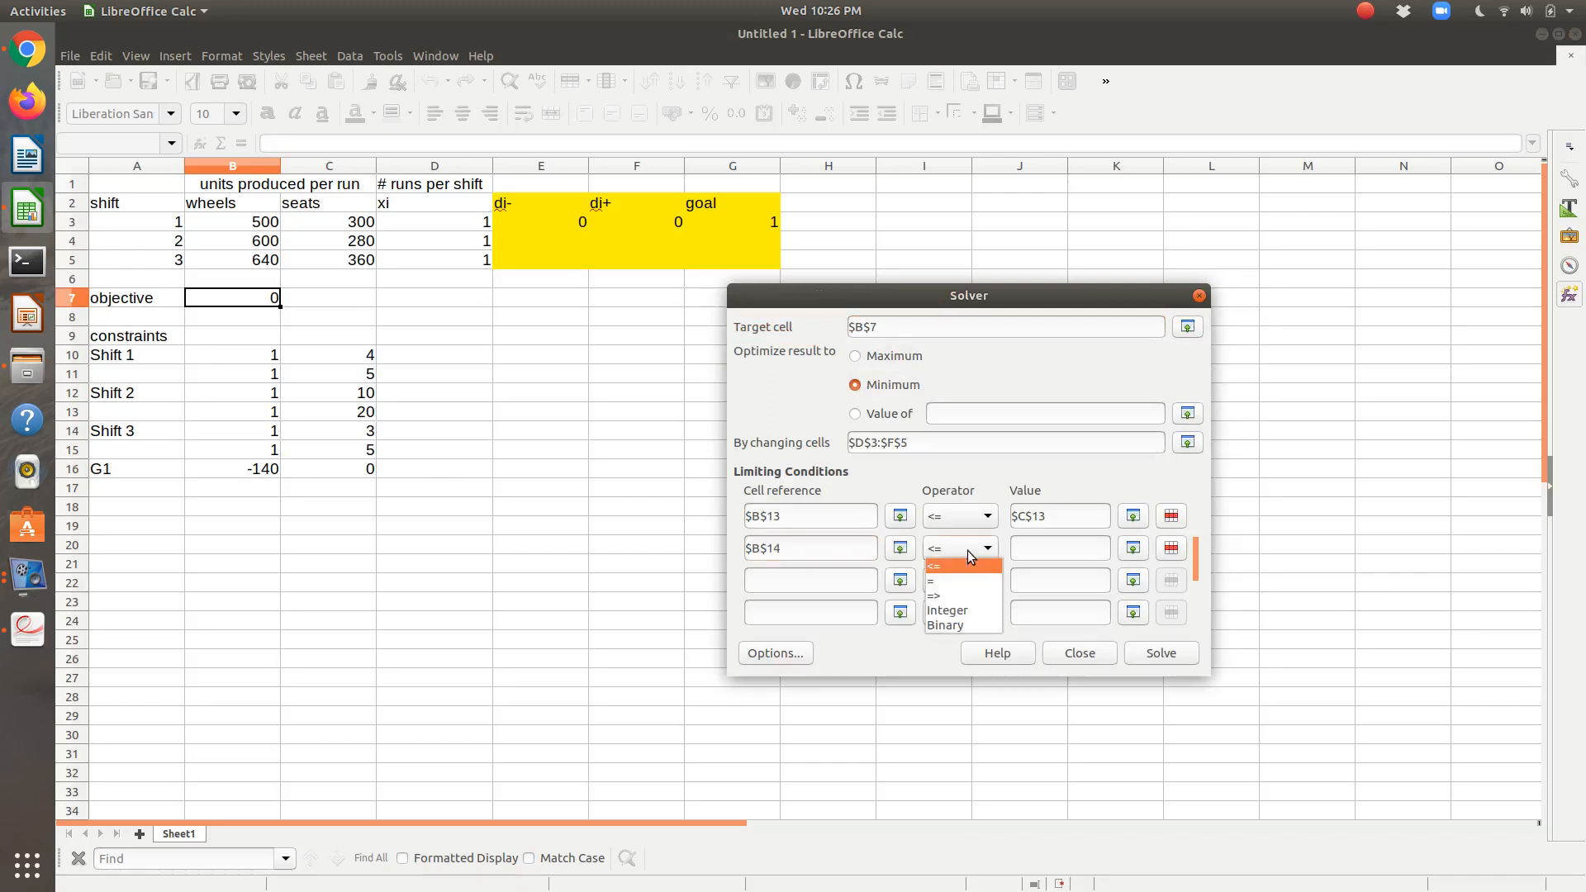
{"action": "left_click", "coordinate": [954, 596]}
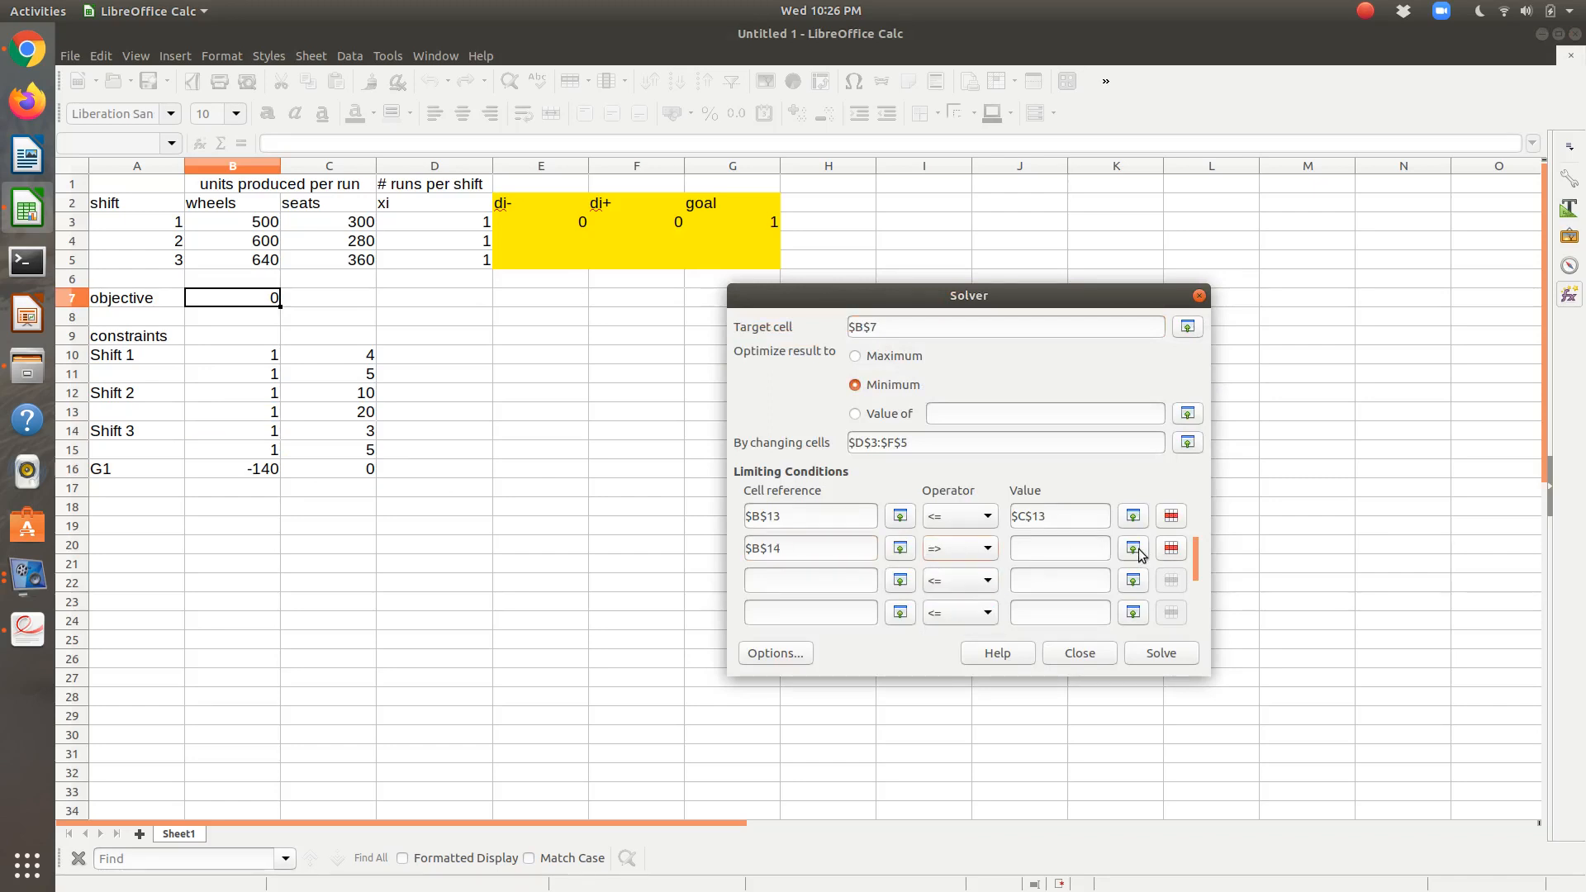
{"action": "left_click", "coordinate": [1134, 548]}
{"action": "left_click", "coordinate": [351, 432]}
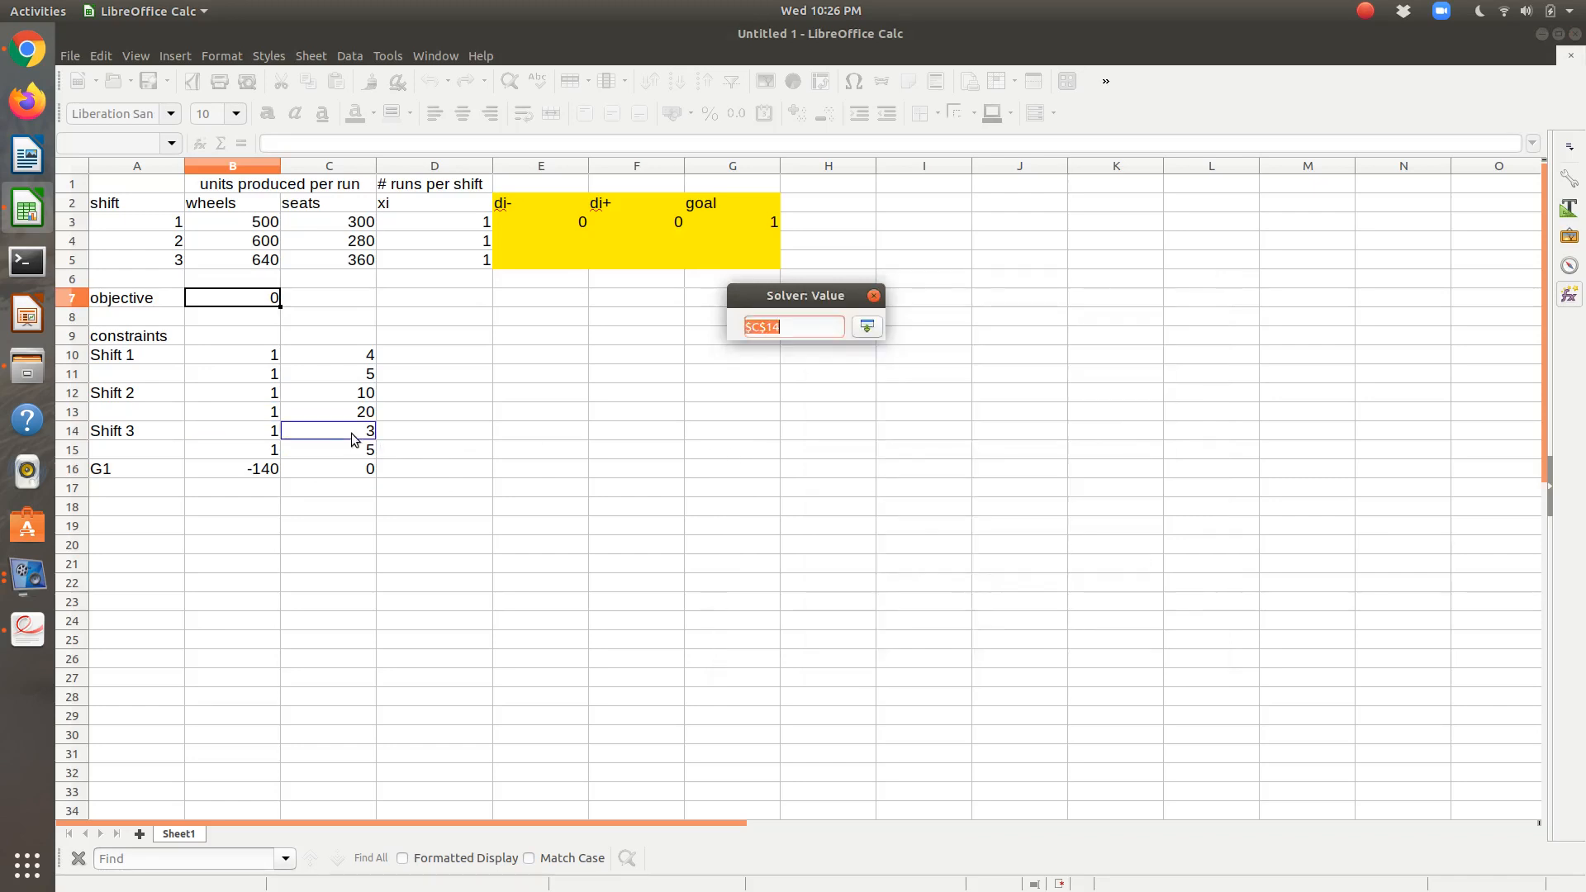
Add the Shift 3 upper limit as the sixth limiting condition, B15 <= C15.
{"action": "left_click", "coordinate": [899, 581]}
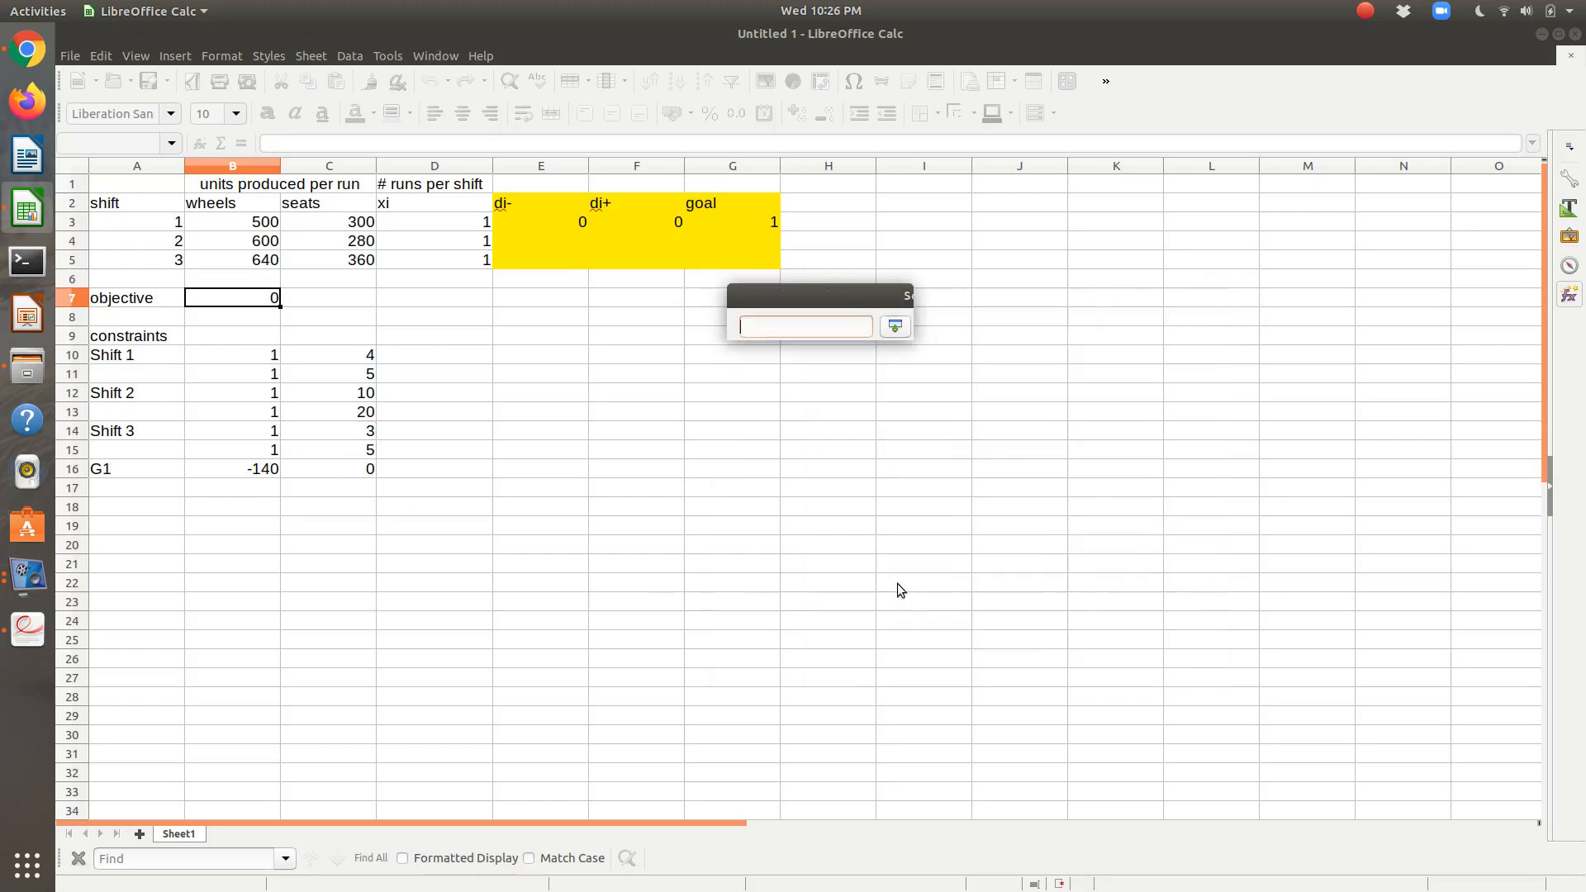
{"action": "left_click", "coordinate": [254, 451]}
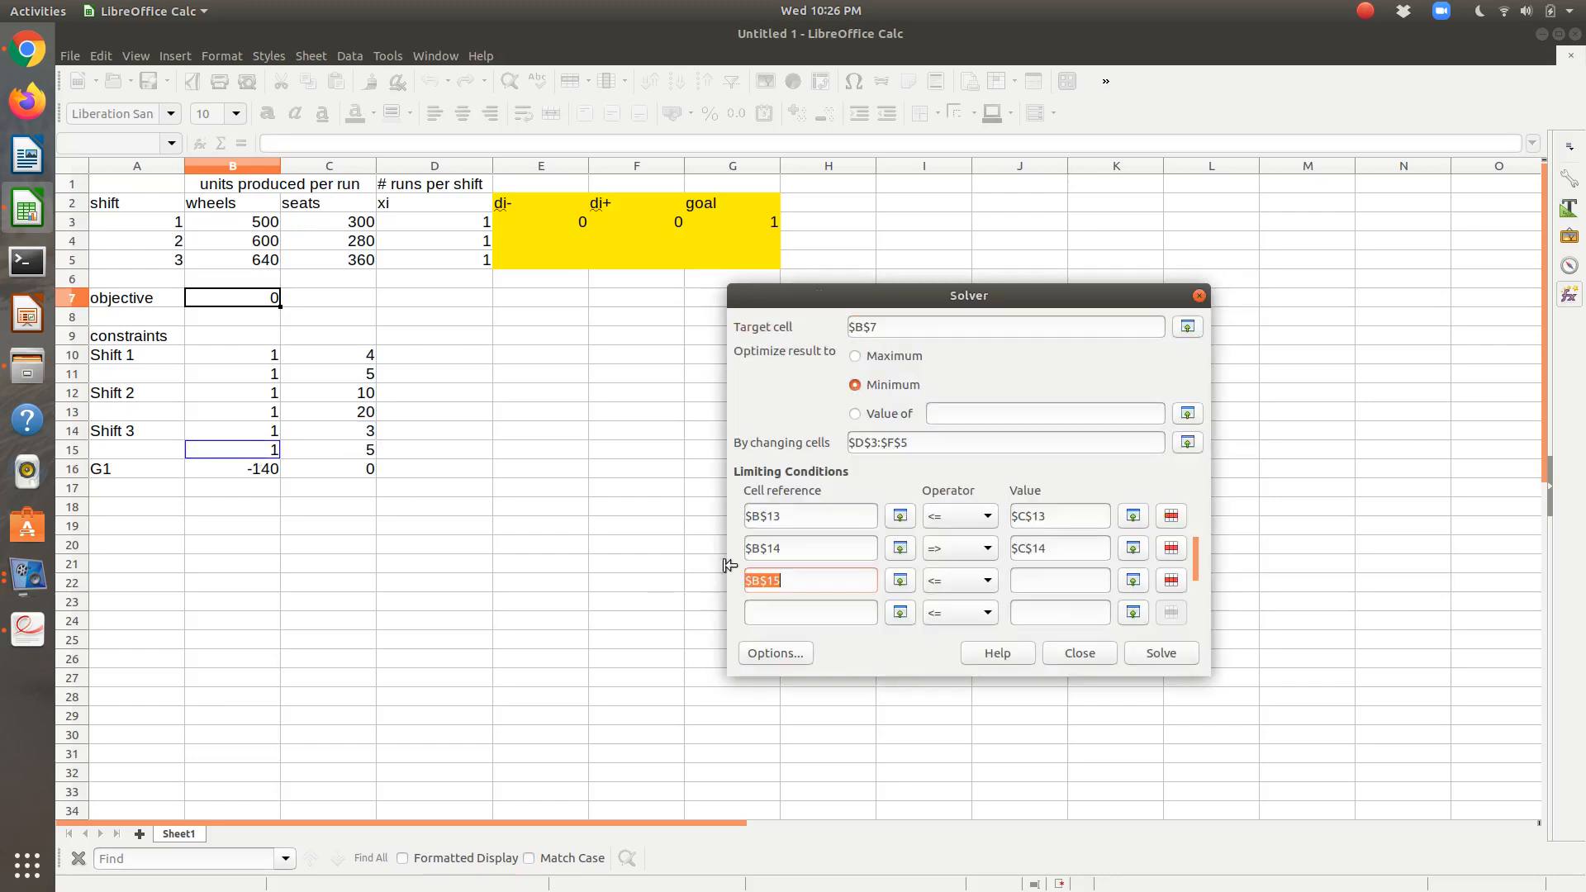
{"action": "left_click", "coordinate": [1133, 581]}
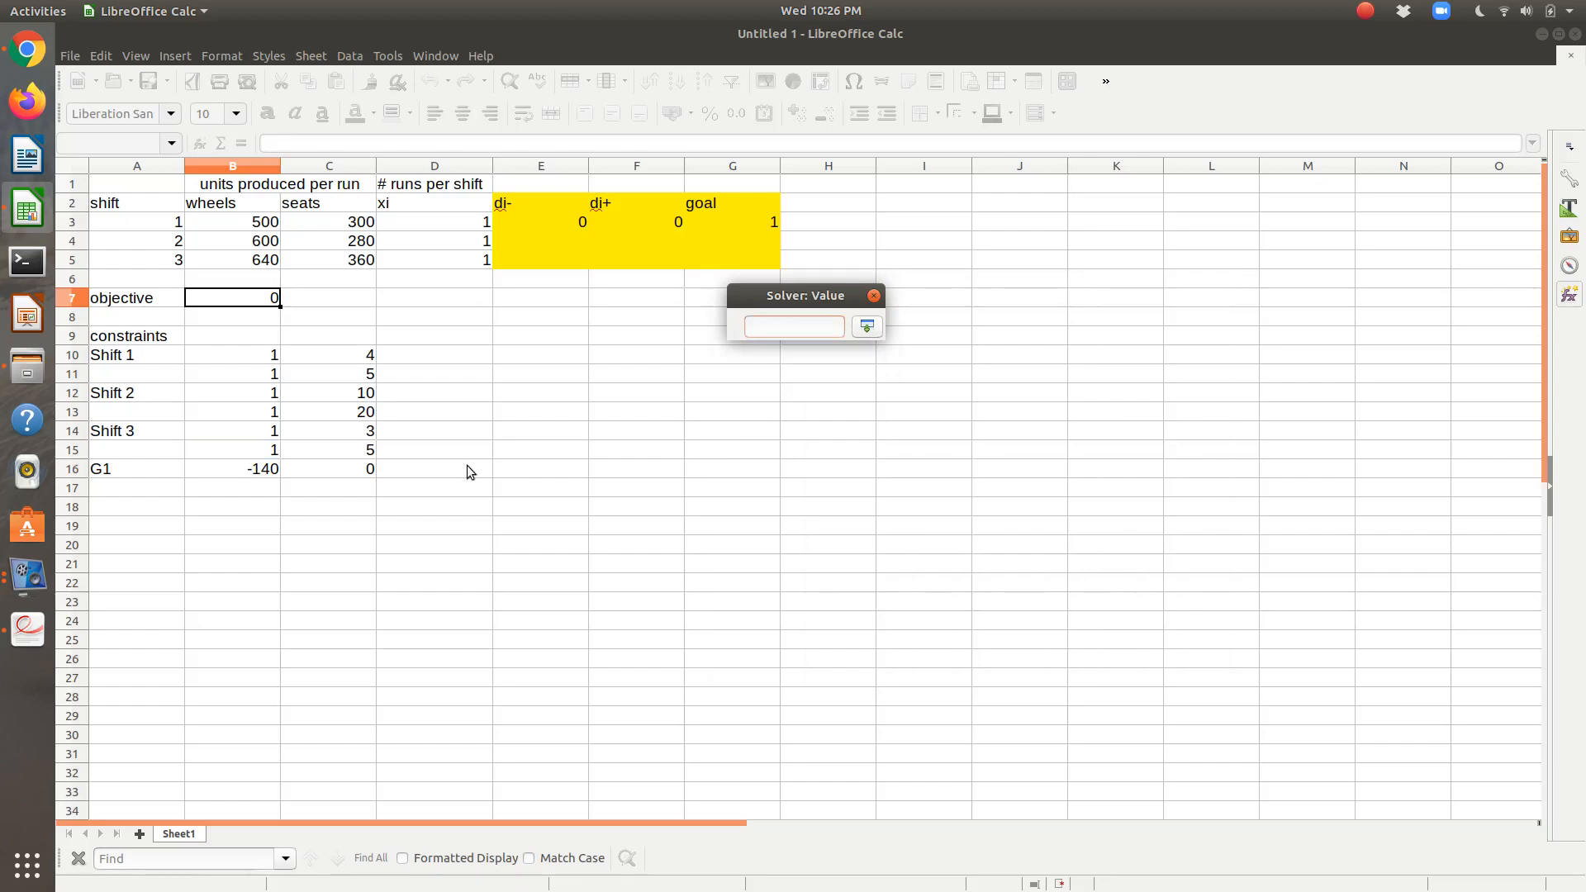
{"action": "left_click", "coordinate": [357, 451]}
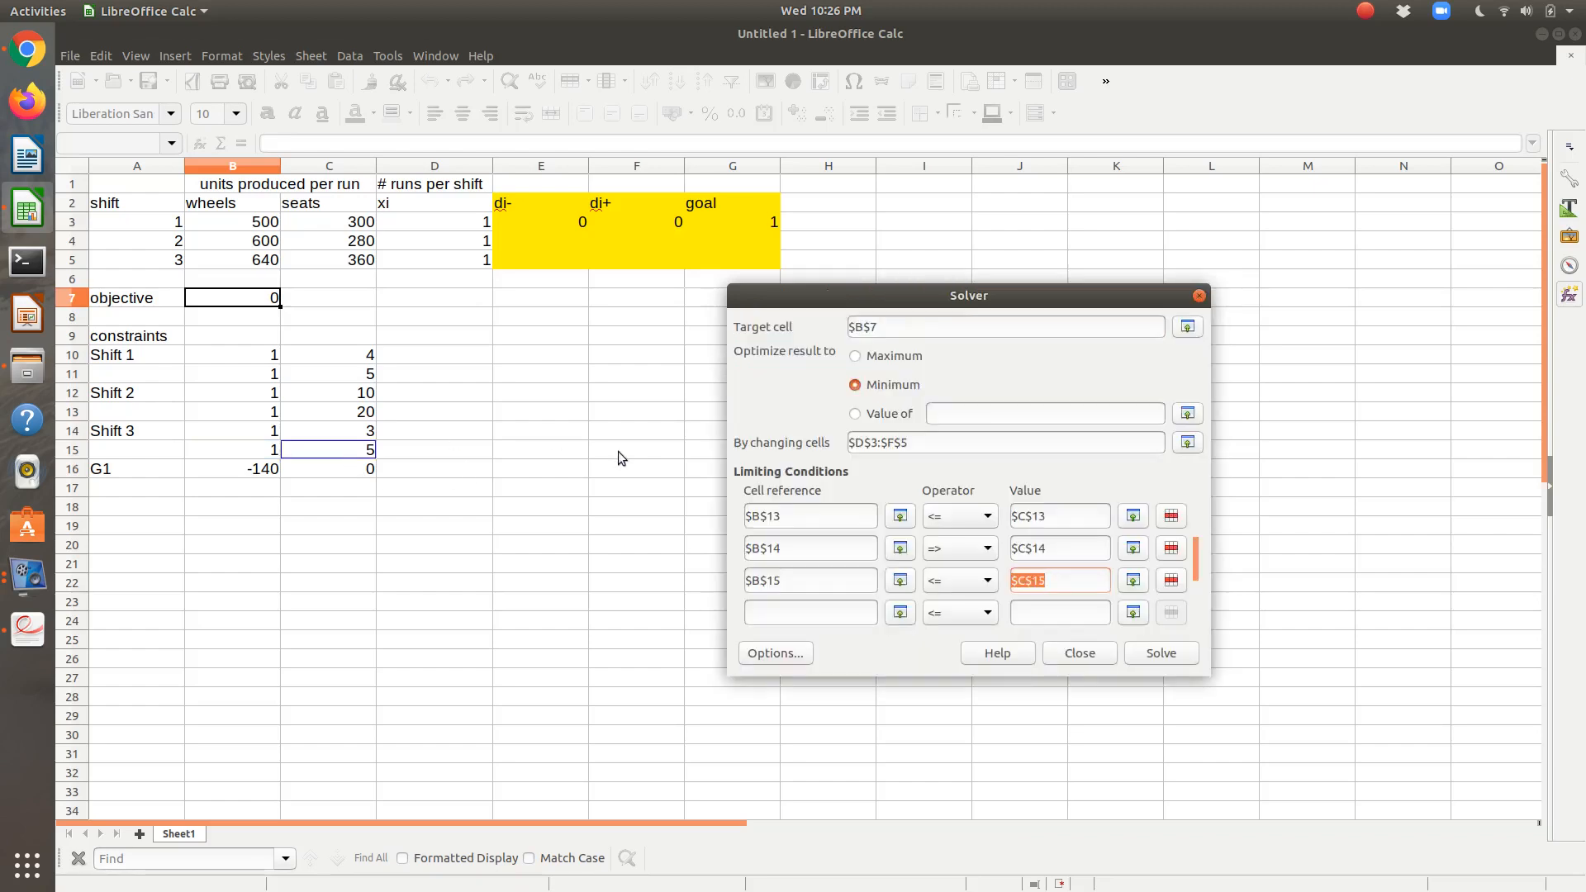
Add the G1 goal constraint as the seventh limiting condition, B16 = C16.
{"action": "left_click", "coordinate": [900, 612]}
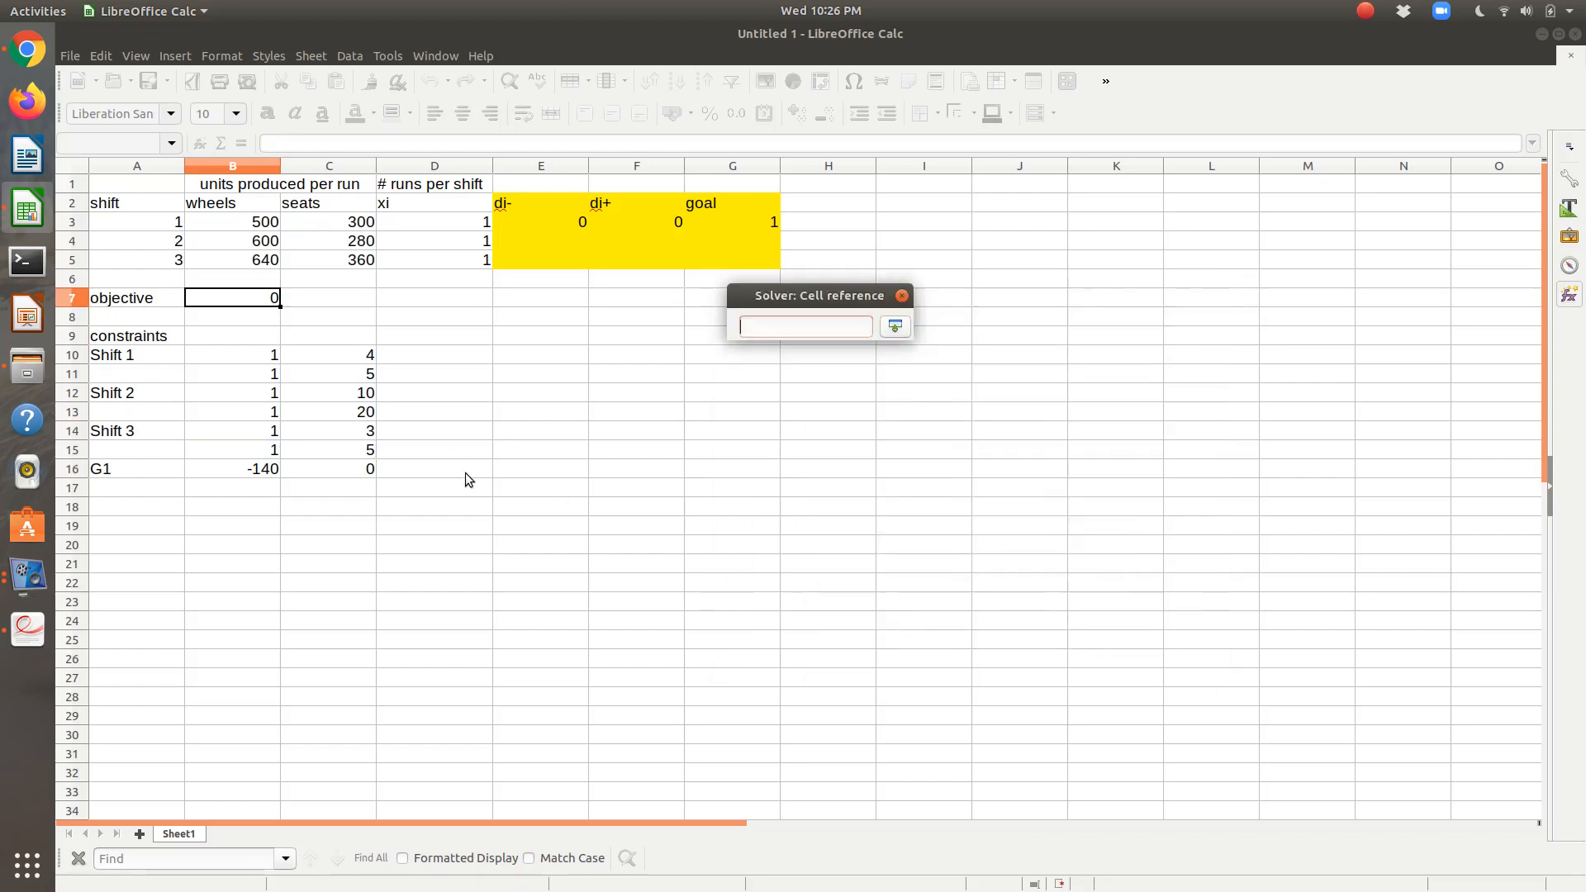
{"action": "left_click", "coordinate": [252, 475]}
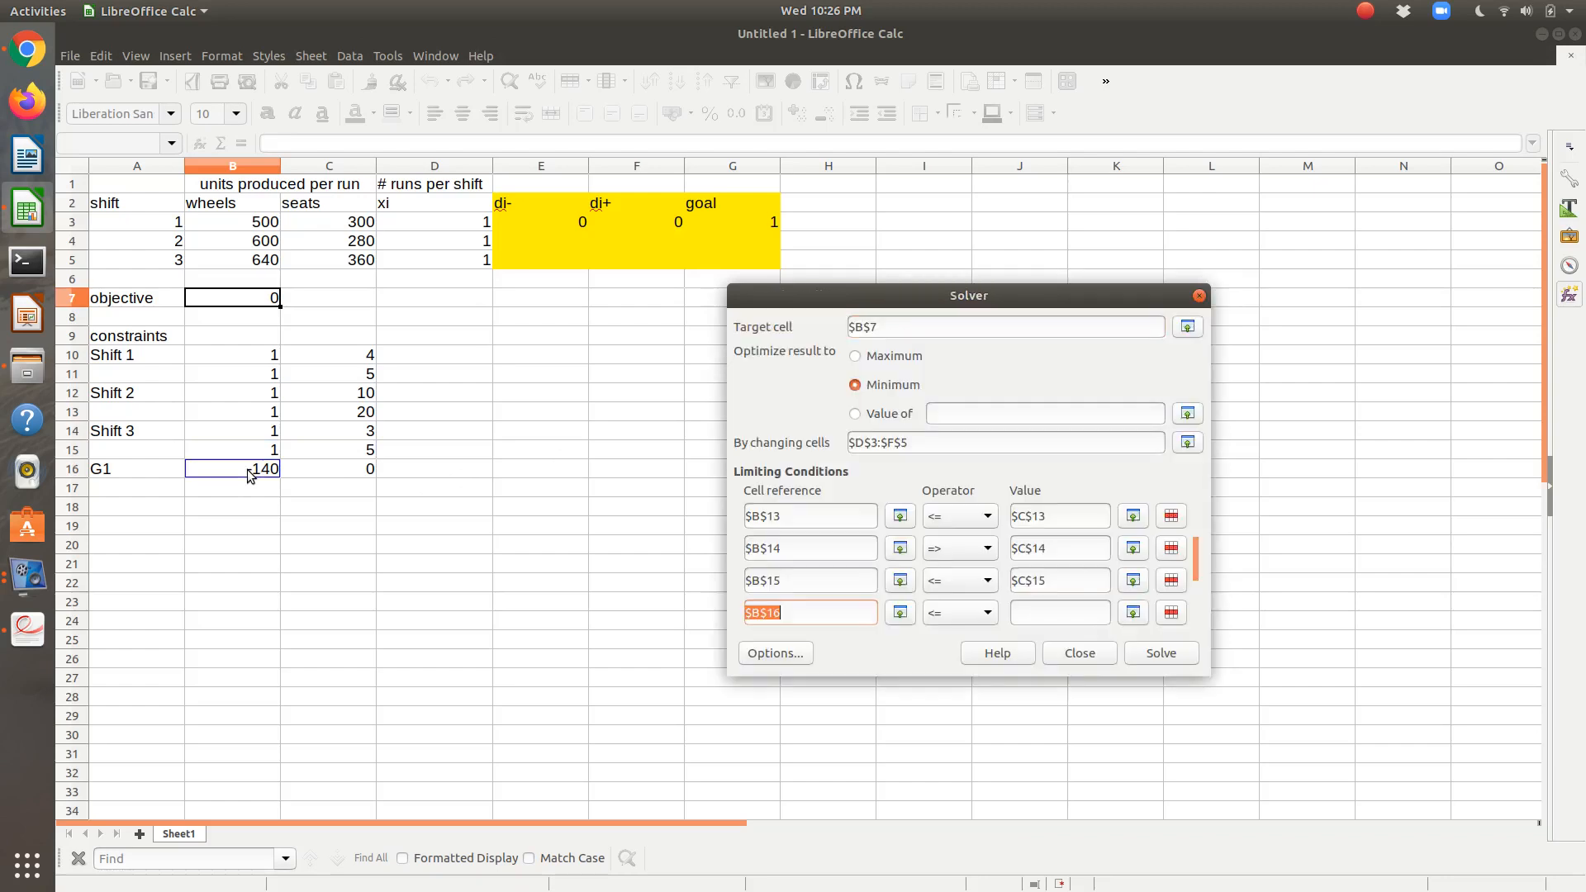
{"action": "left_click", "coordinate": [971, 612]}
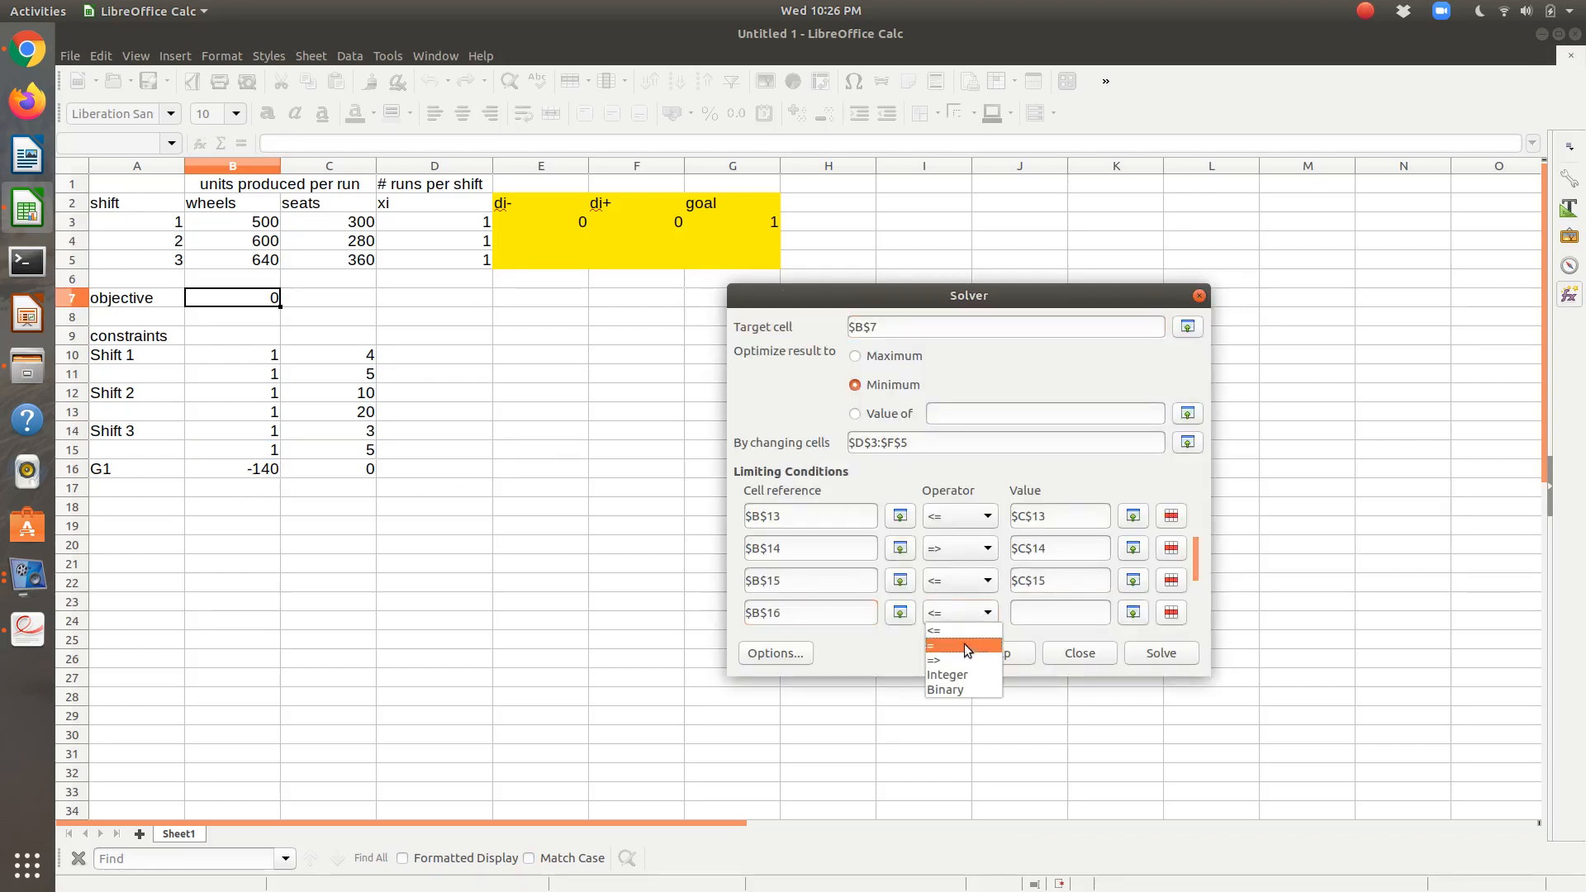
{"action": "left_click", "coordinate": [963, 647]}
{"action": "left_click", "coordinate": [1132, 615]}
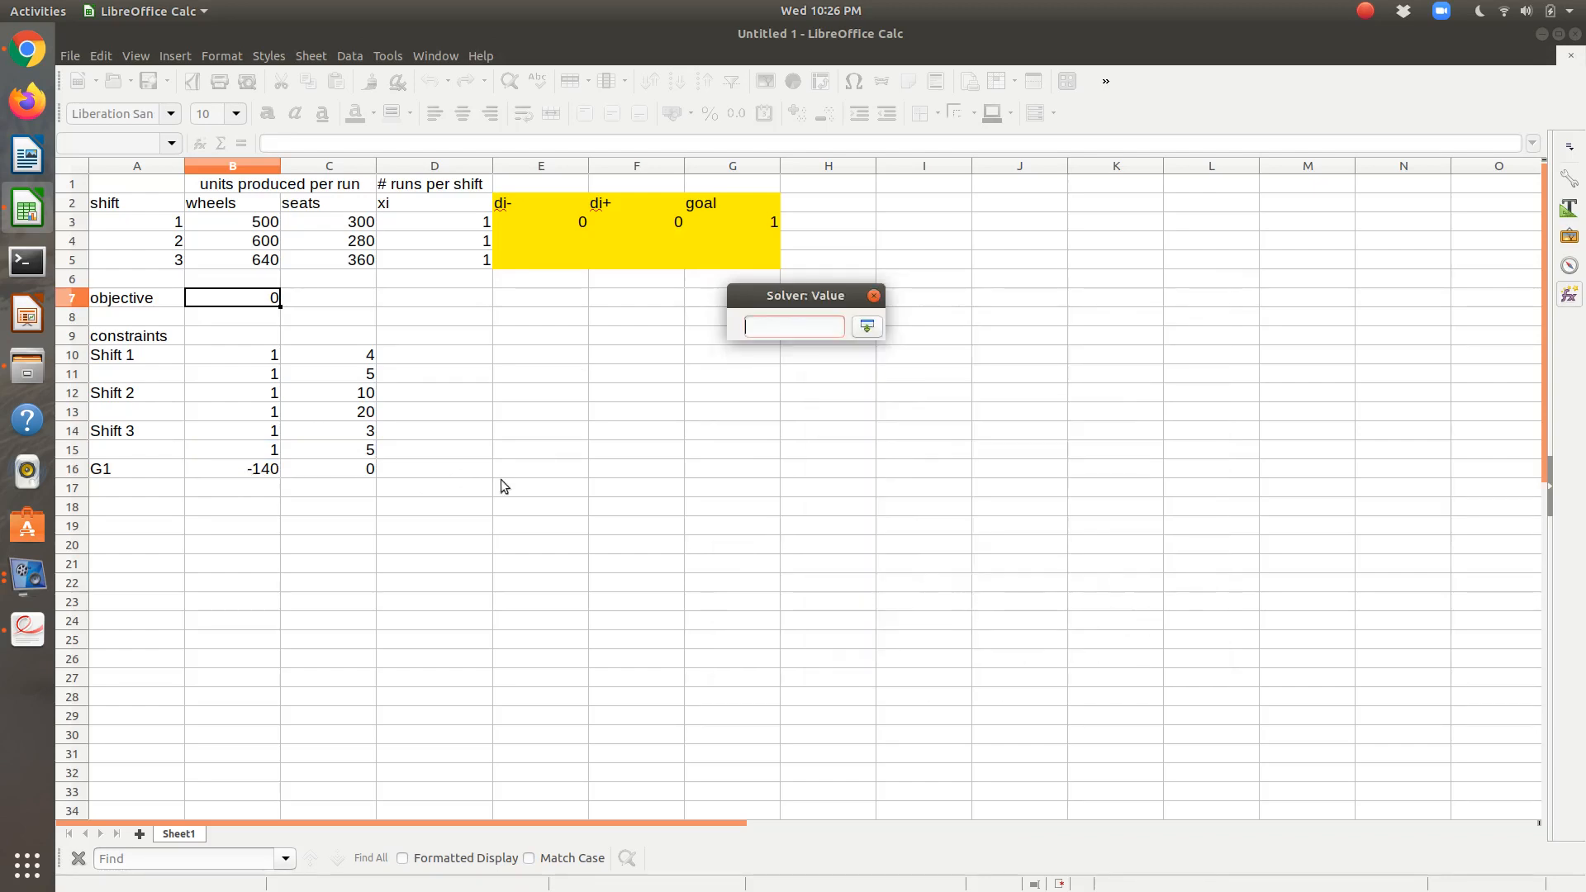
{"action": "left_click", "coordinate": [351, 475]}
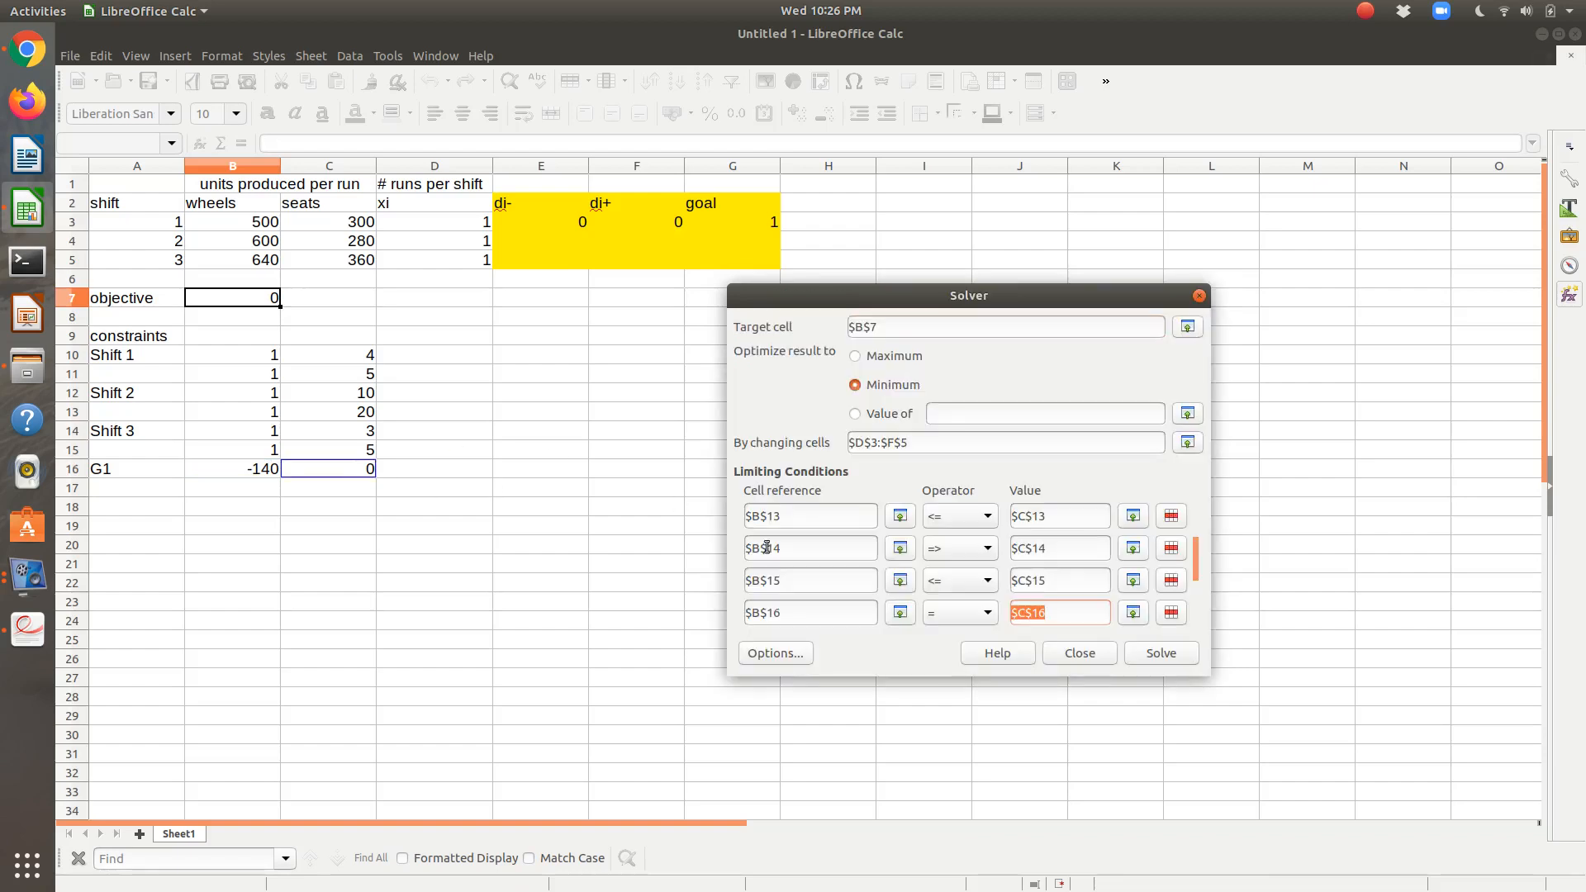
Set the Solver to assume variables as non-negative, and solve the model keeping the result.
{"action": "left_click", "coordinate": [792, 654]}
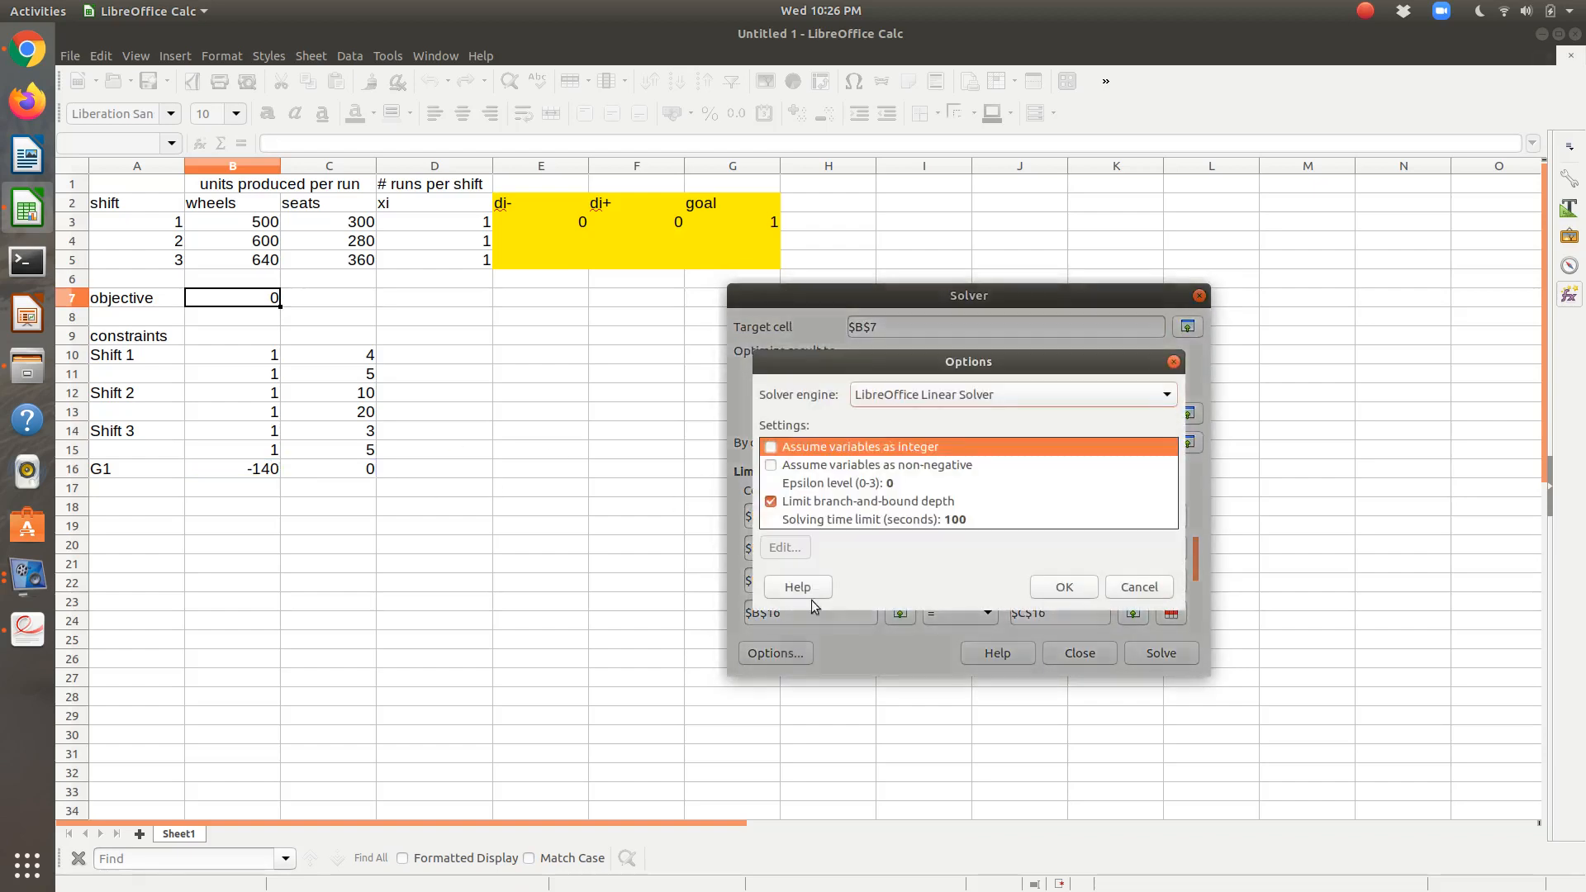
{"action": "left_click", "coordinate": [771, 465]}
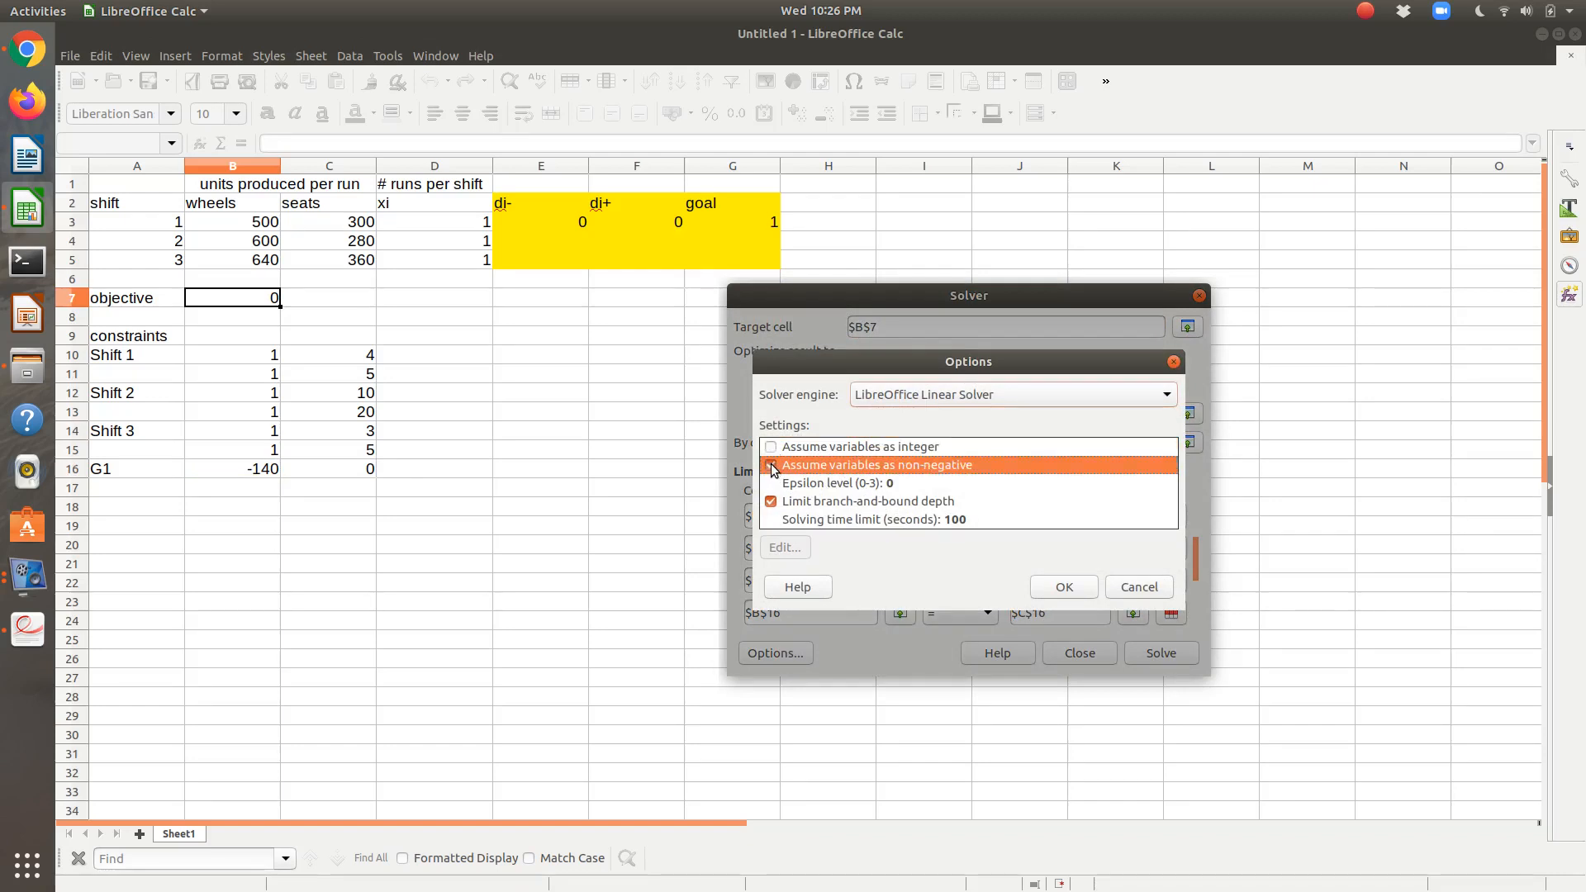
{"action": "left_click", "coordinate": [1065, 587]}
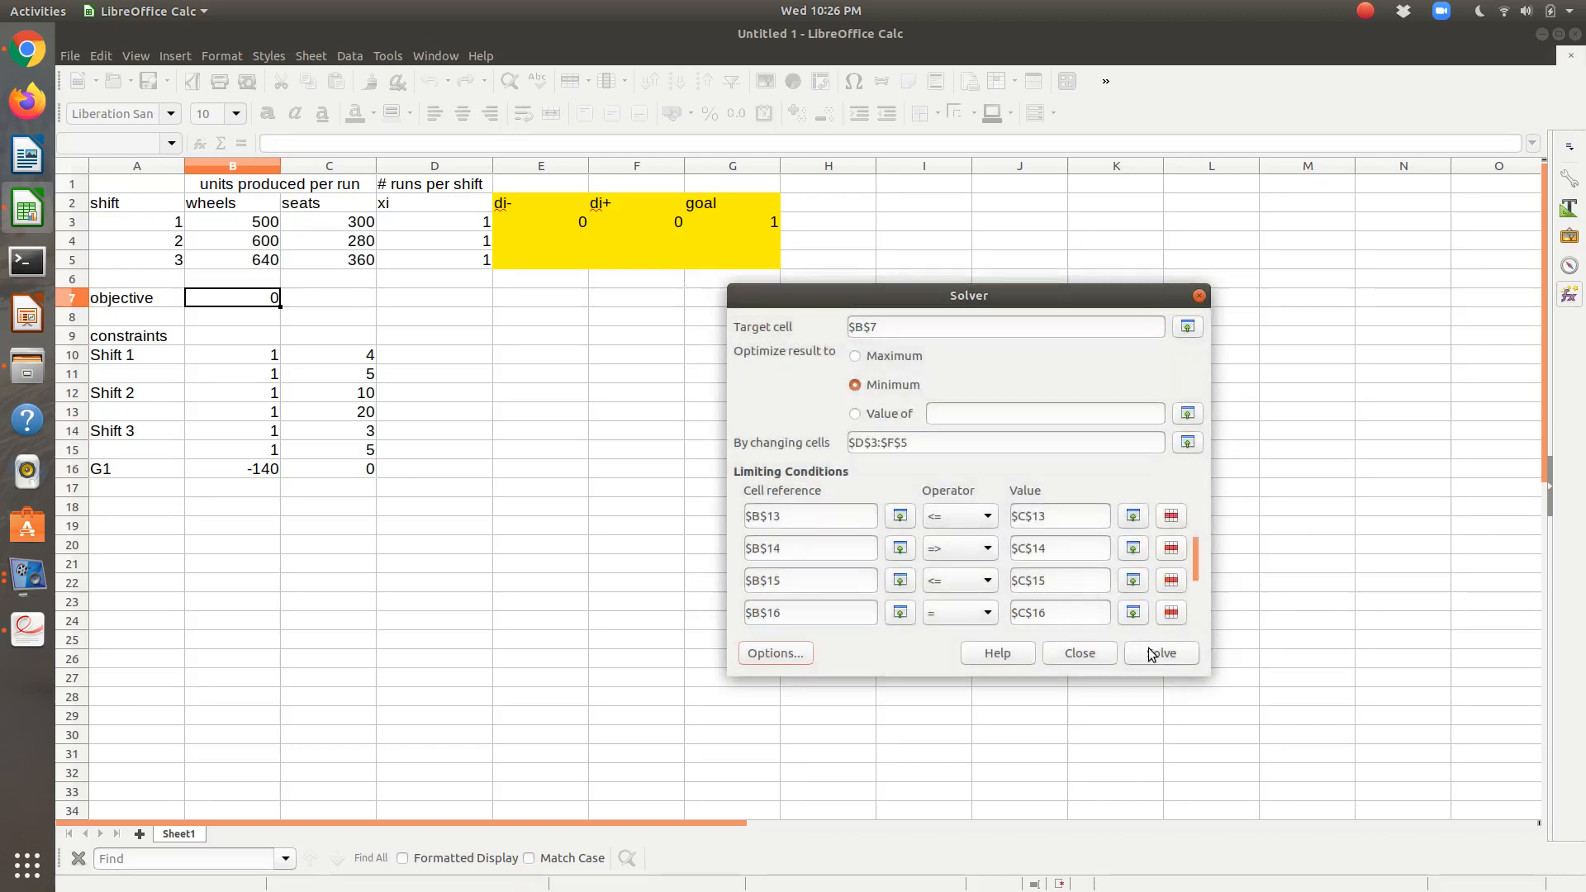
{"action": "left_click", "coordinate": [1151, 653]}
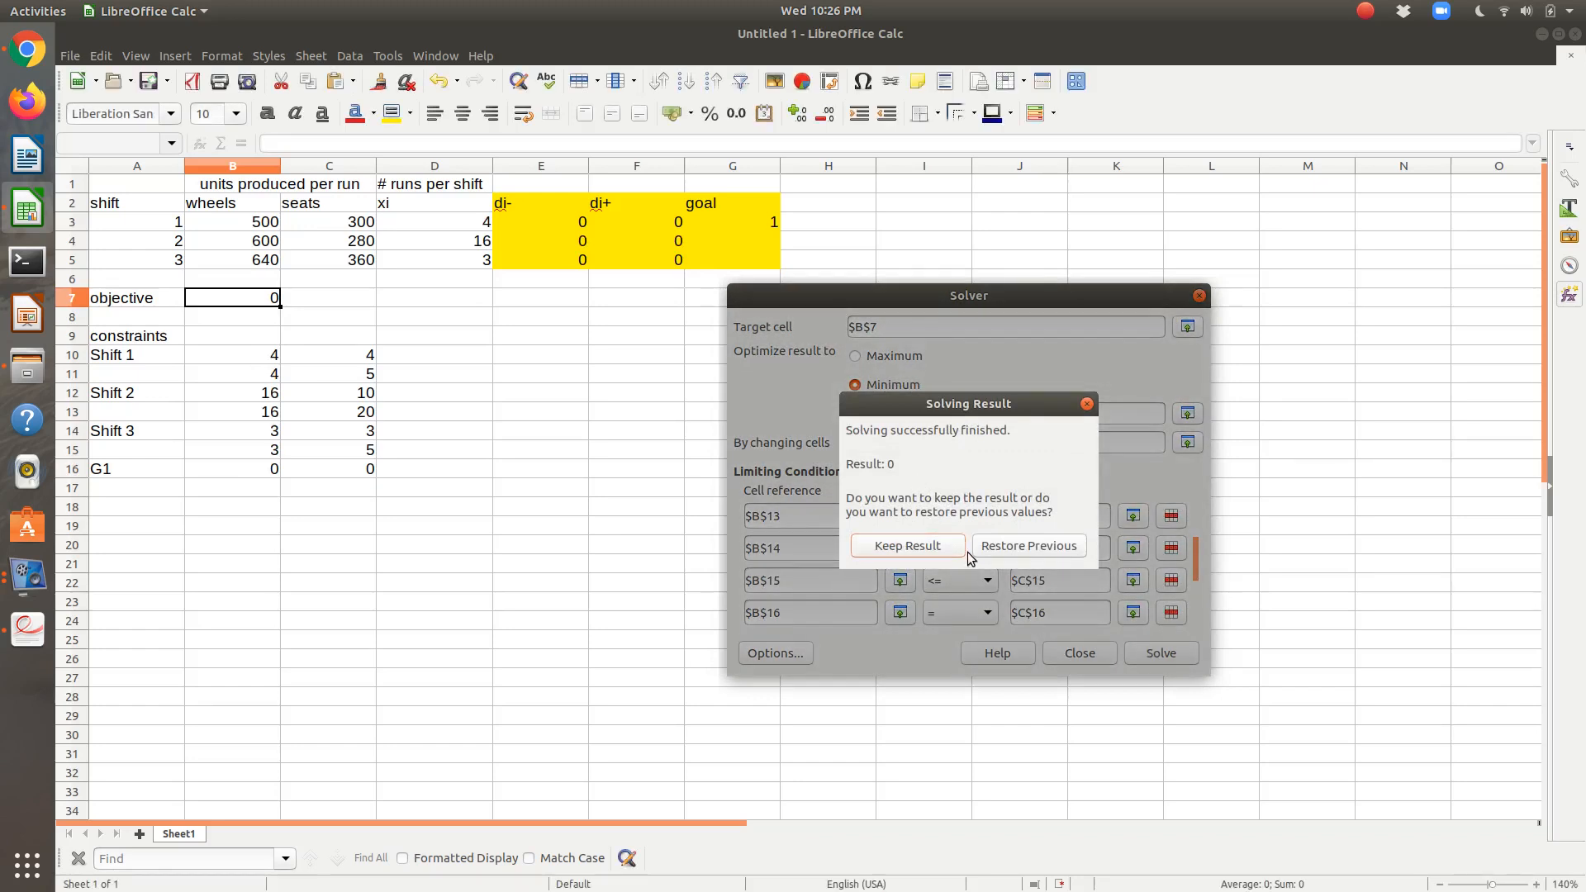
{"action": "left_click", "coordinate": [934, 547]}
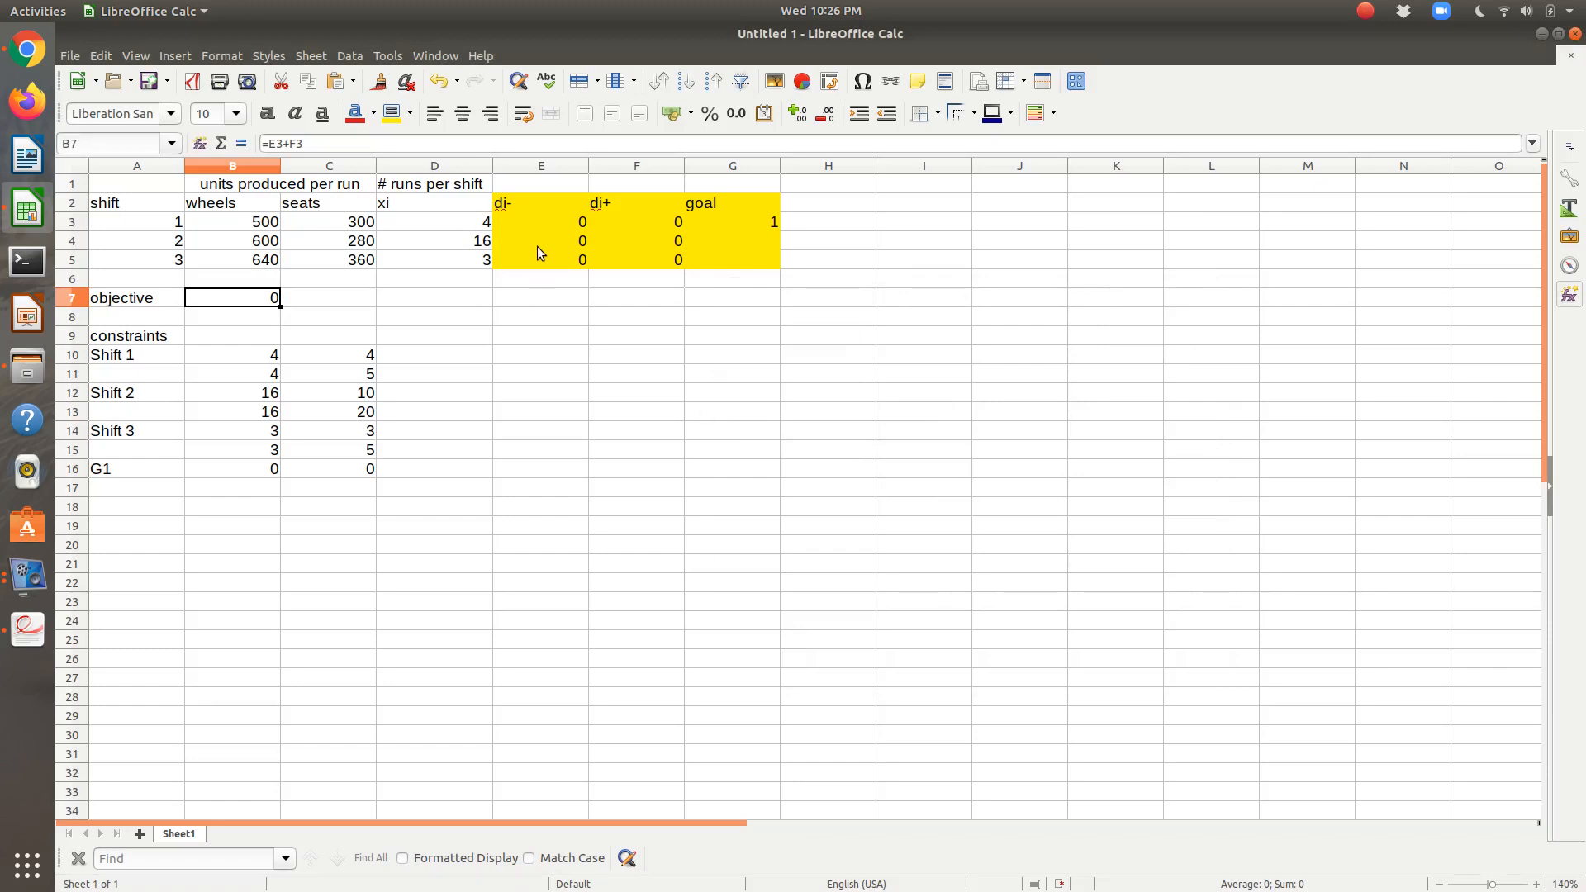
Examine the solved values: the deviation cells E4:F5, the runs per shift in D3:D5, the objective in B7 and the G1 constraint in B16.
{"action": "left_click", "coordinate": [580, 263]}
{"action": "left_click_drag", "start_coordinate": [568, 241], "coordinate": [613, 256]}
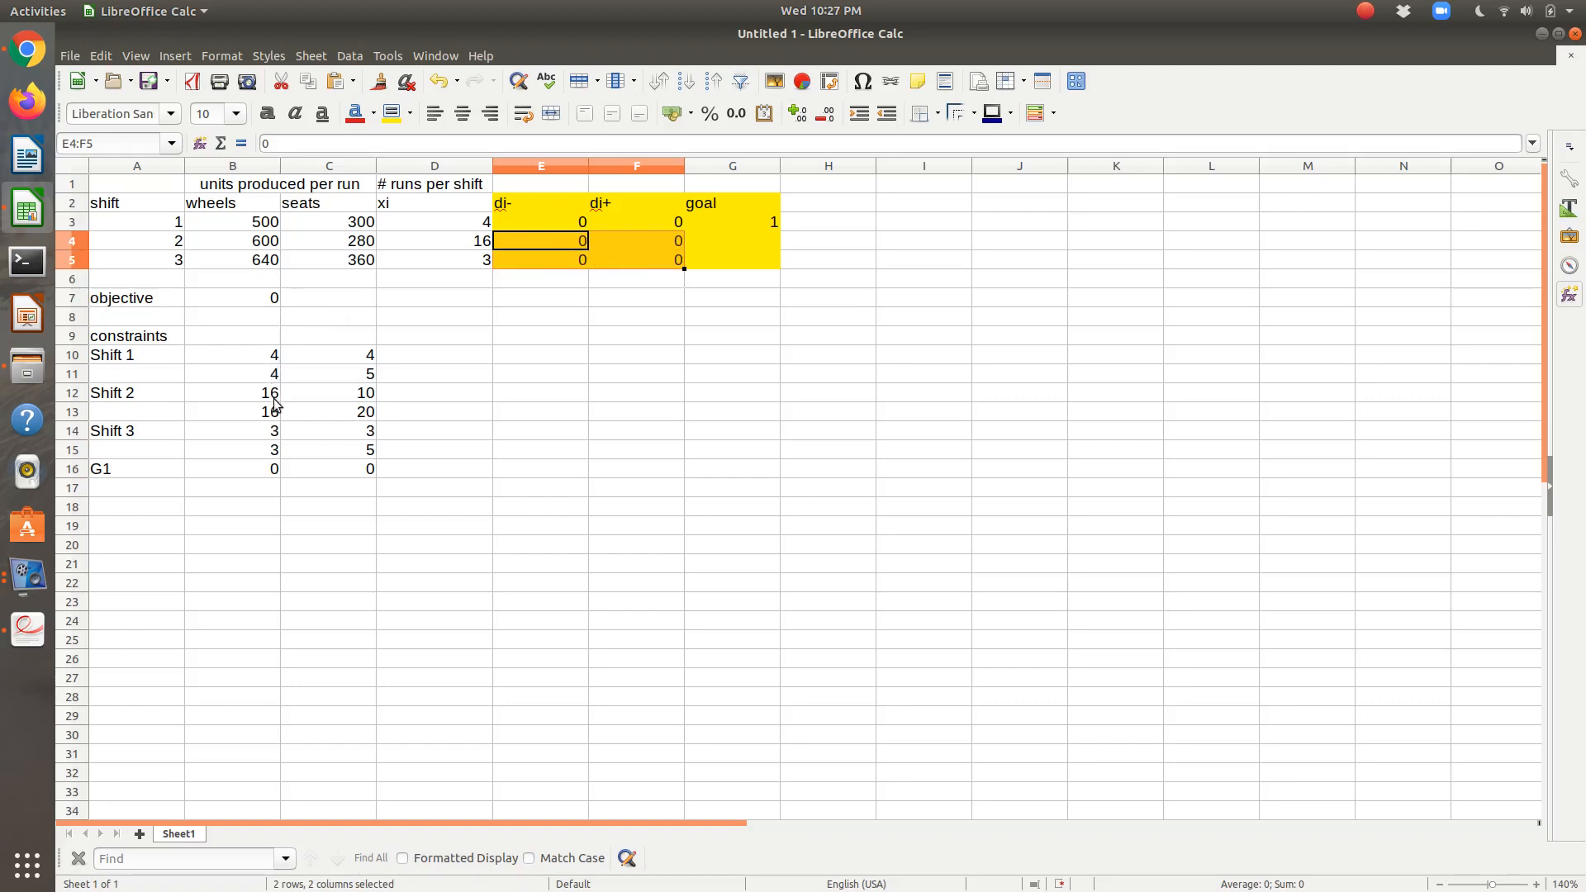
{"action": "left_click", "coordinate": [468, 324]}
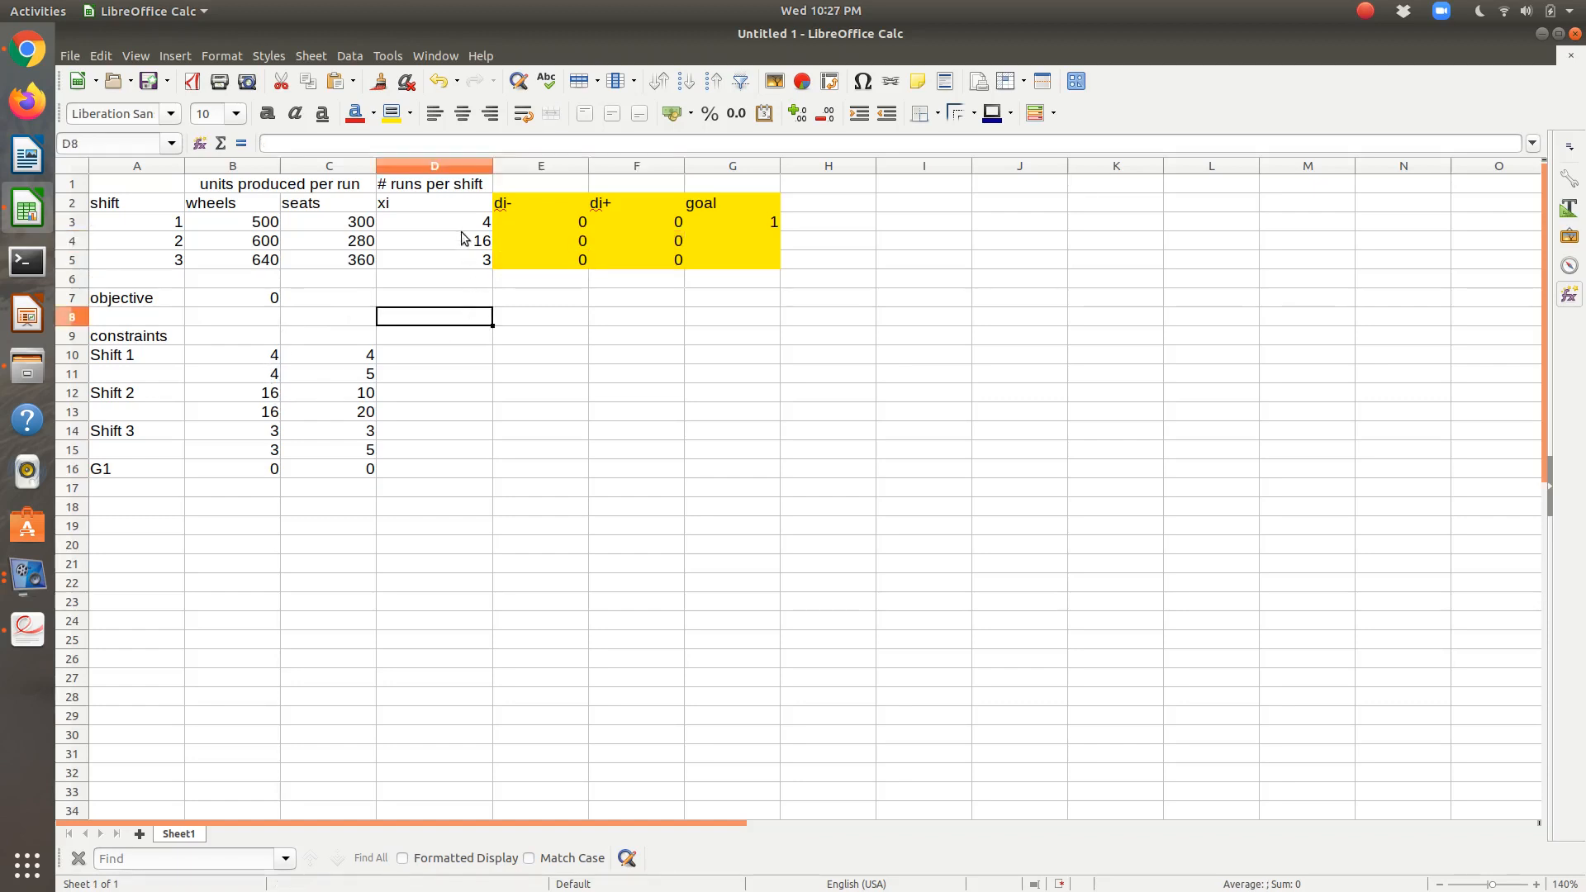
{"action": "left_click", "coordinate": [463, 223]}
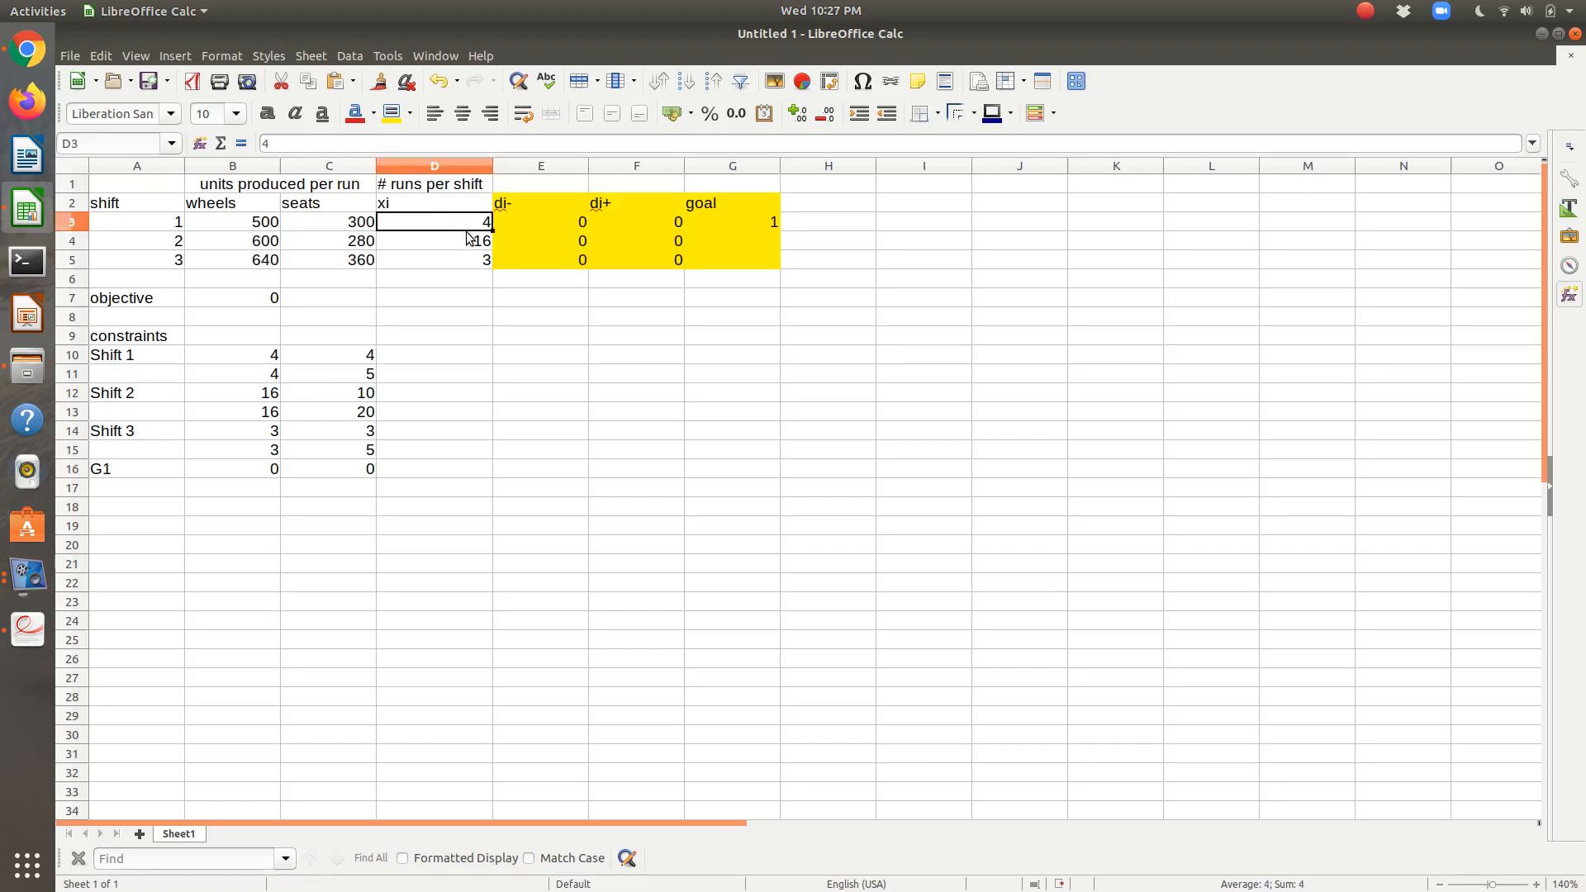
{"action": "left_click", "coordinate": [468, 240]}
{"action": "left_click", "coordinate": [471, 262]}
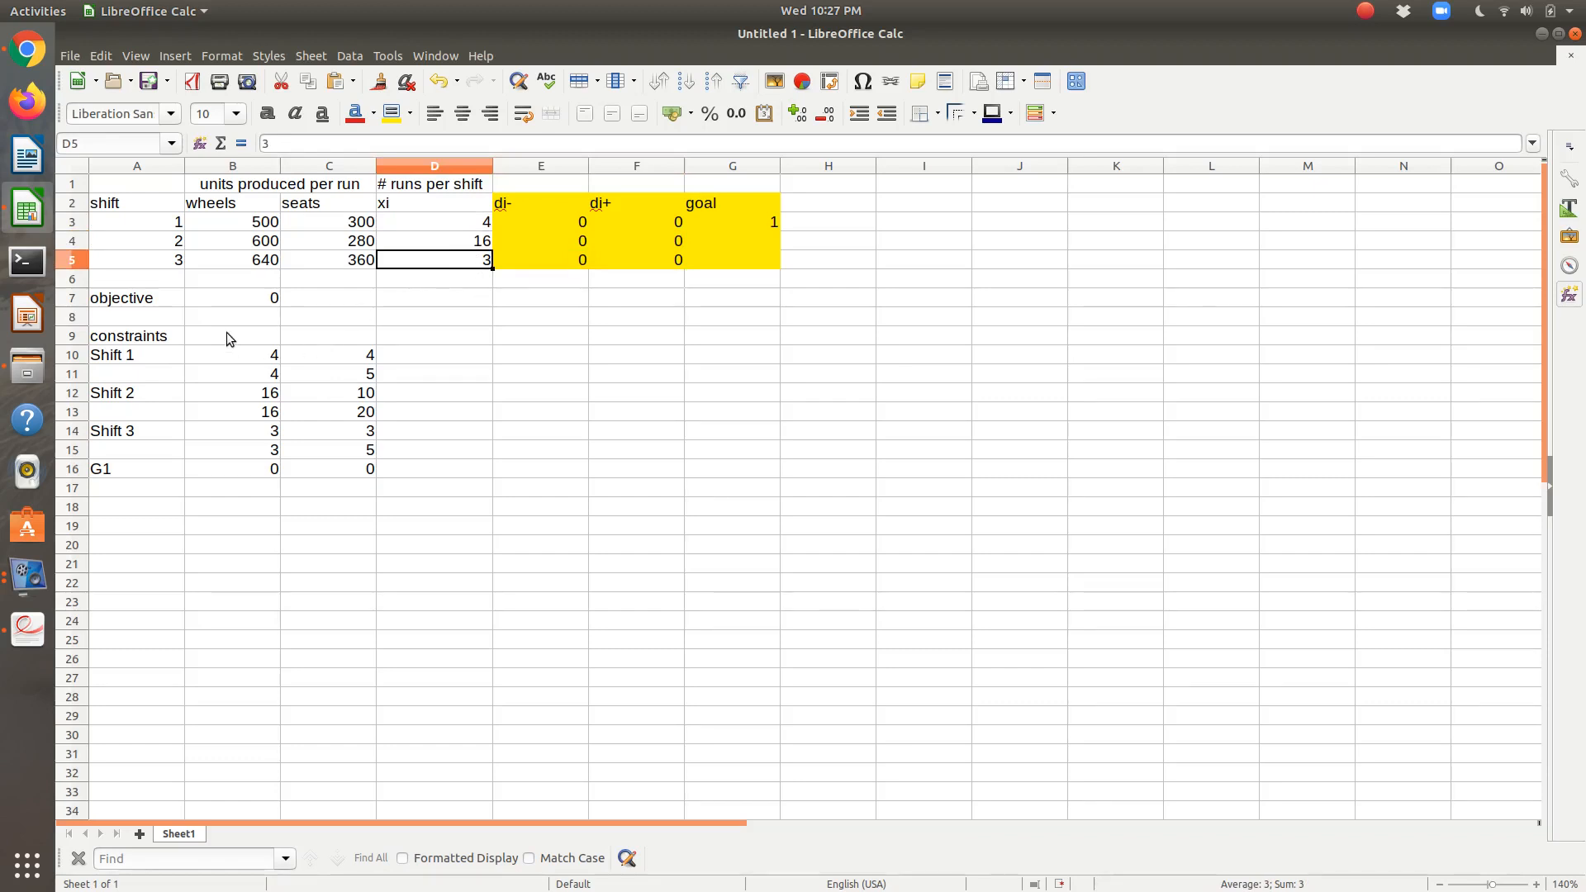
{"action": "left_click", "coordinate": [263, 306]}
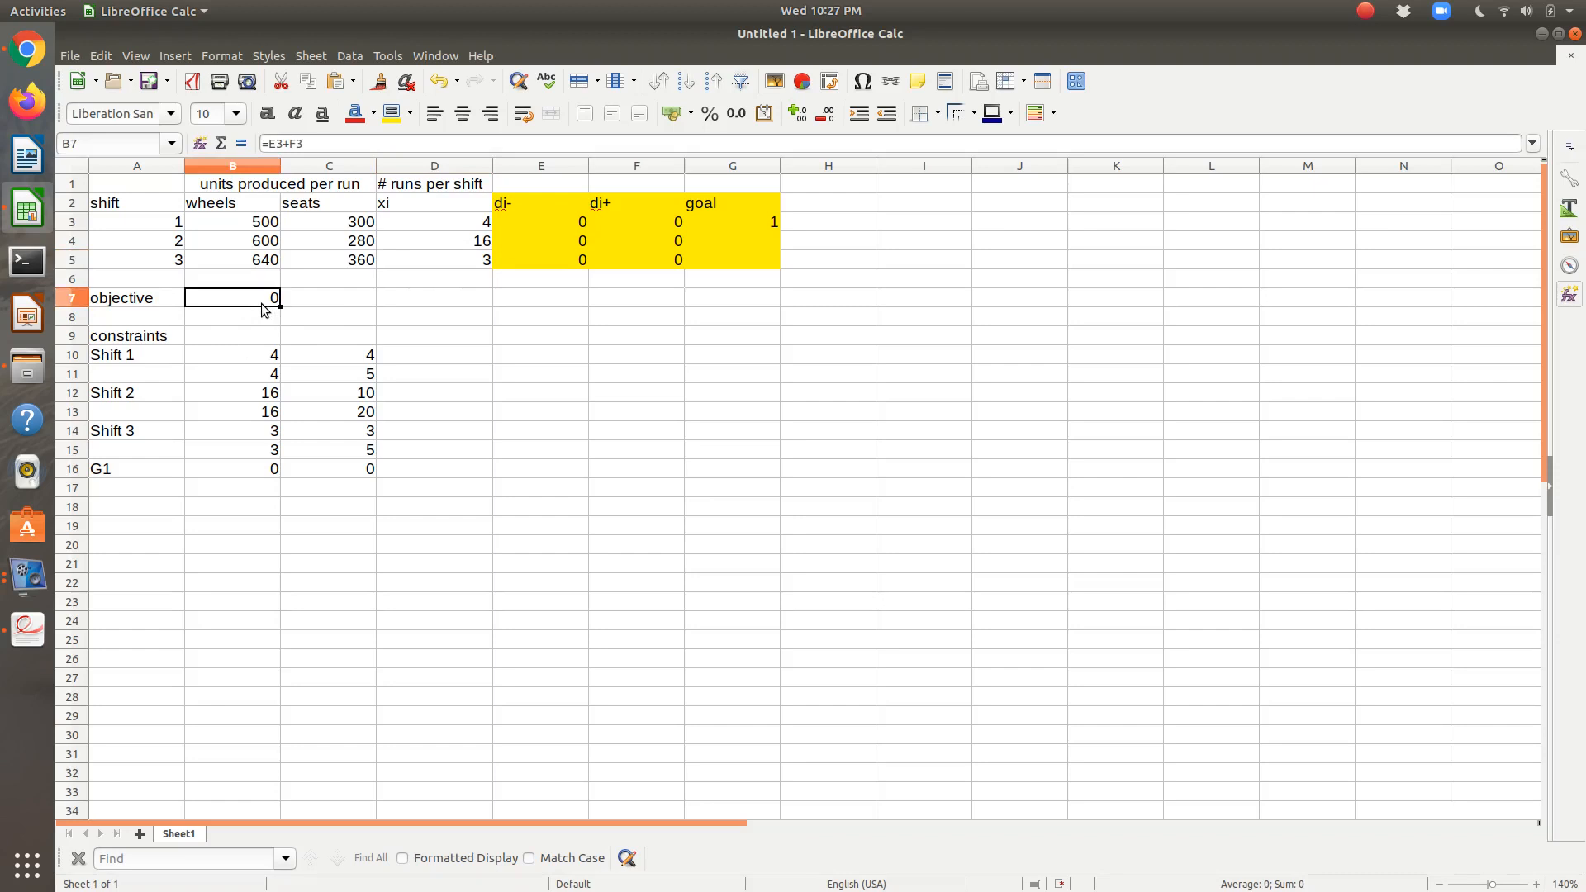
{"action": "left_click", "coordinate": [263, 469]}
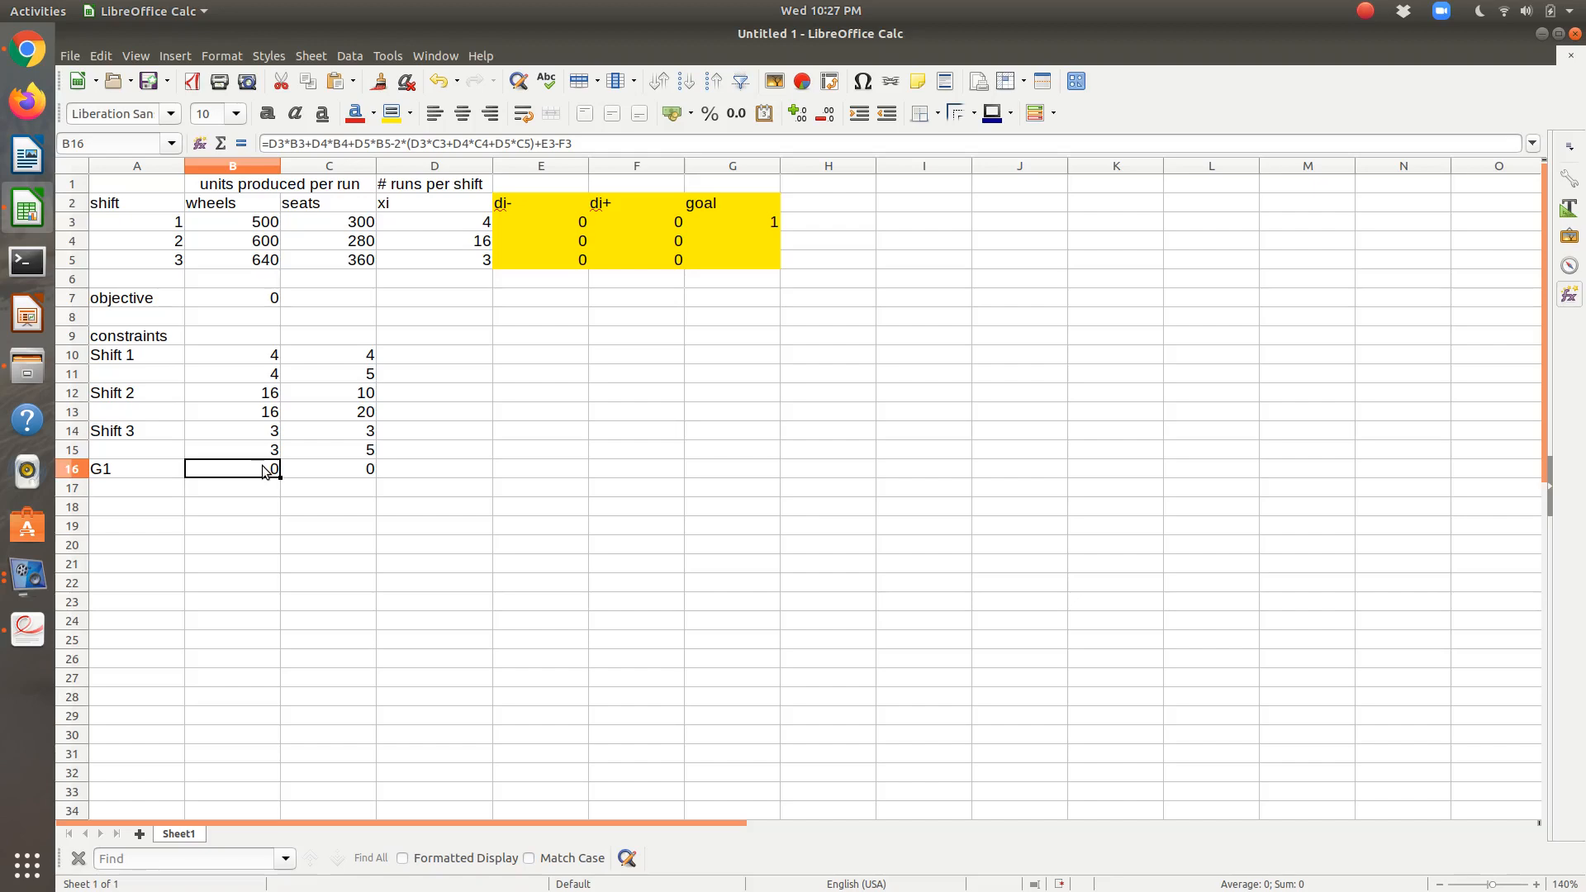
Switch to the handwritten problem summary in week_7_example_2_lp.pdf.
{"action": "key", "text": "ctrl+alt+Up"}
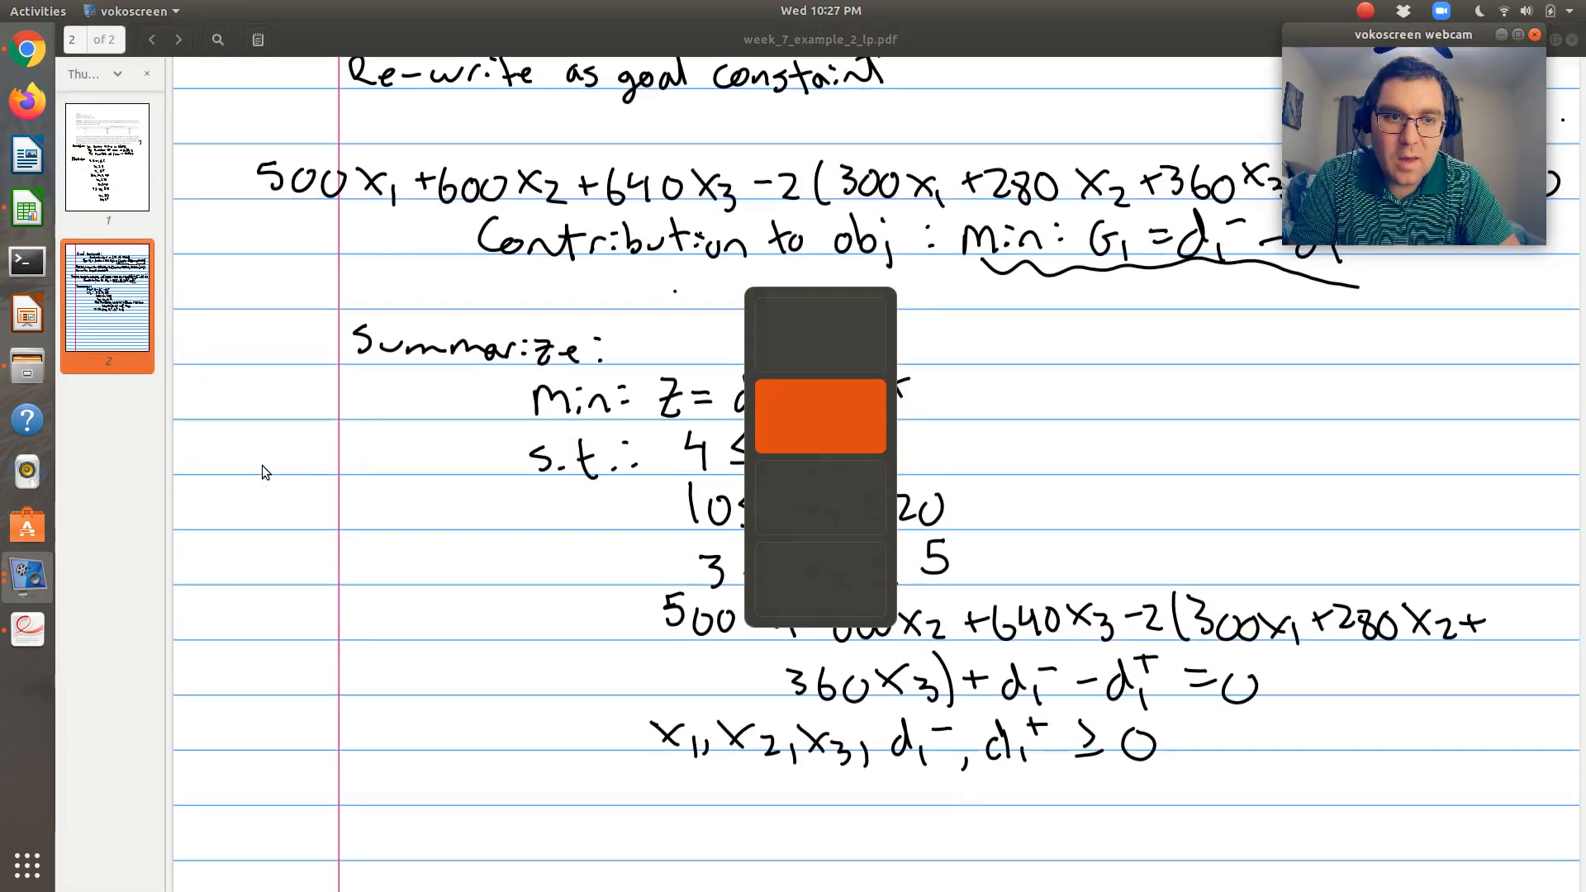